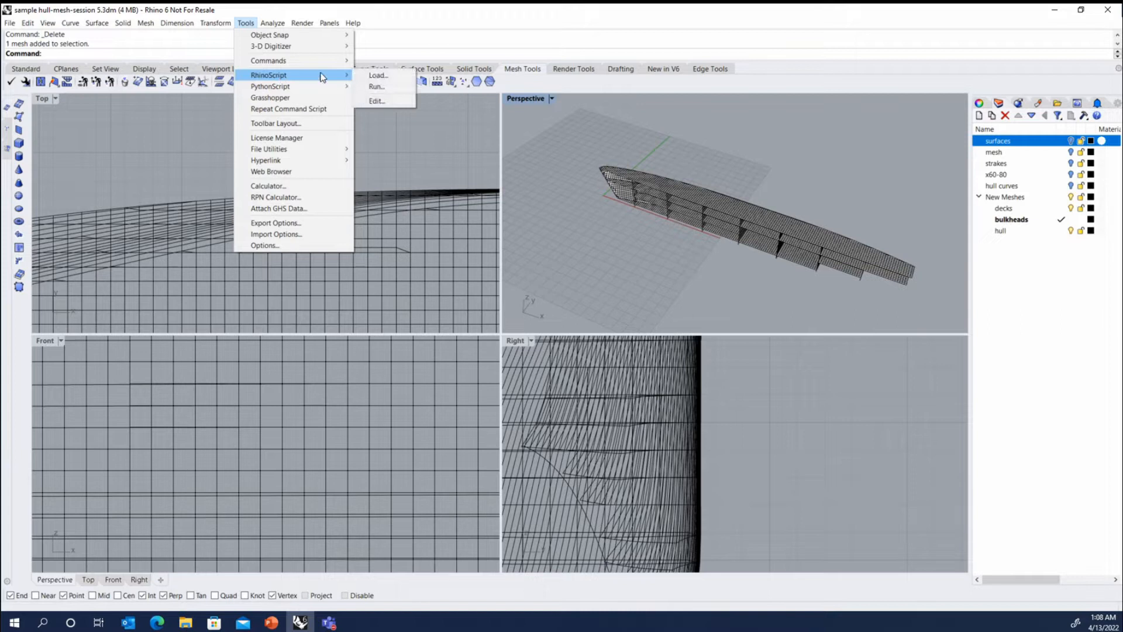
Step: Load the script export maestro beams-12-11-19.rvb and try the Mesh, Direction and Seed (Beams) definition
{"action": "left_click", "coordinate": [376, 79]}
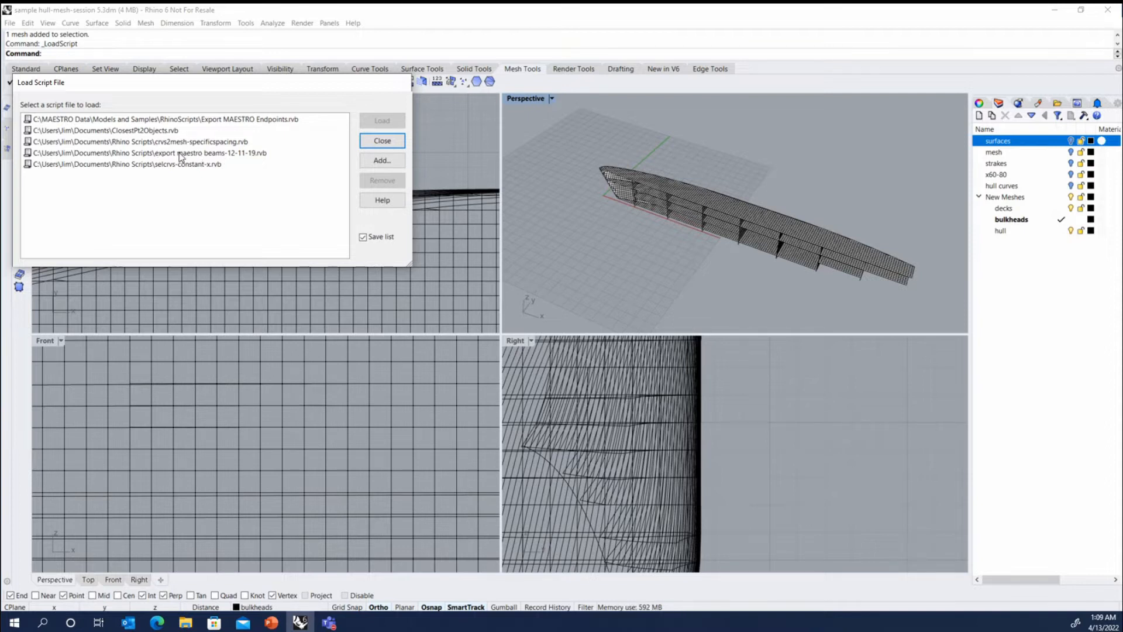
{"action": "left_click", "coordinate": [222, 153]}
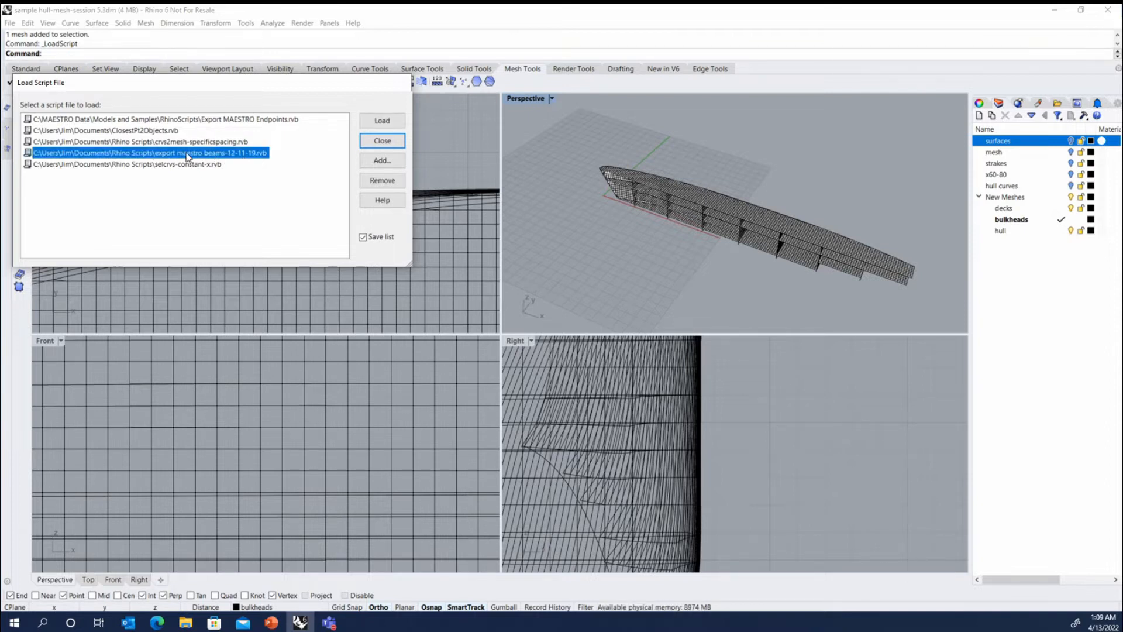
{"action": "left_click", "coordinate": [382, 121]}
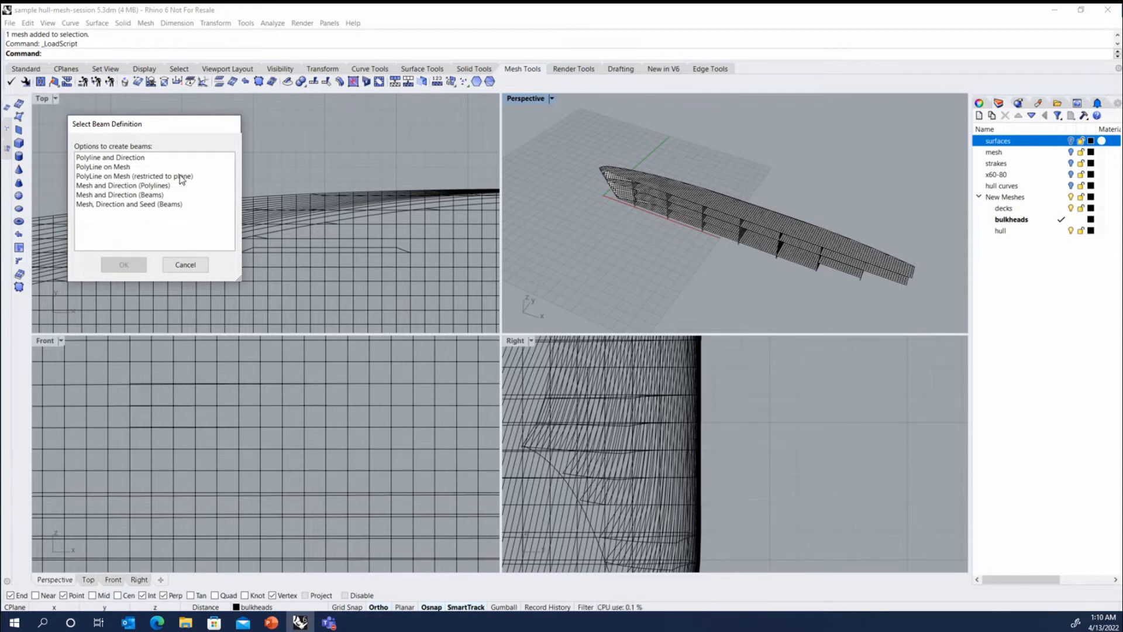
{"action": "scroll", "coordinate": [616, 178], "scroll_direction": "up", "scroll_amount": 3}
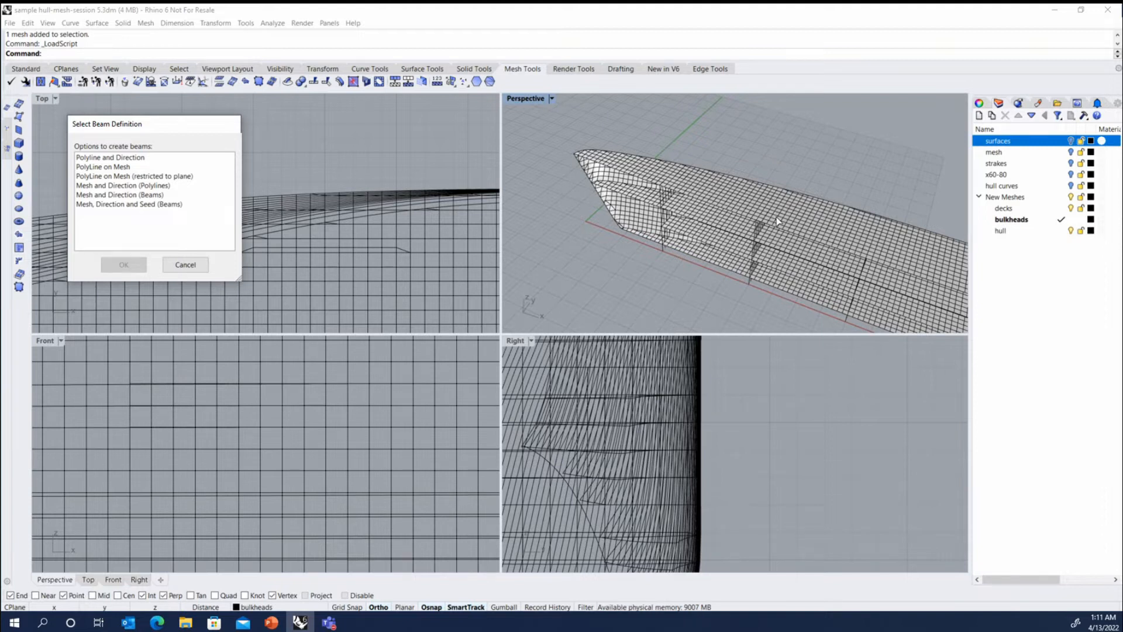
{"action": "left_click", "coordinate": [120, 205]}
{"action": "left_click", "coordinate": [124, 265]}
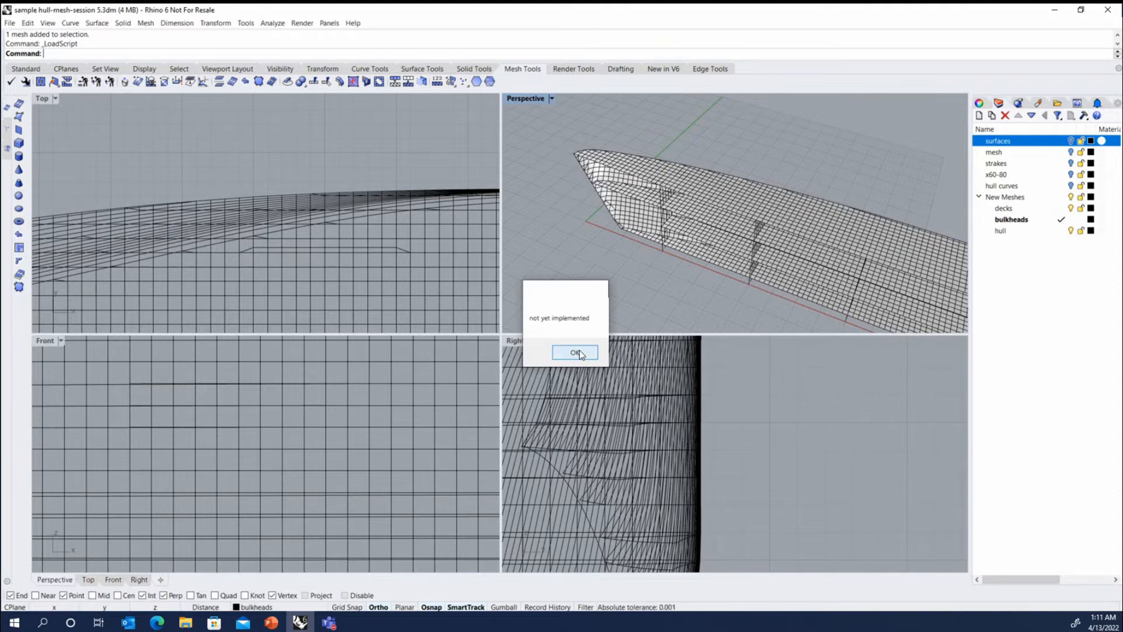
{"action": "left_click", "coordinate": [578, 351]}
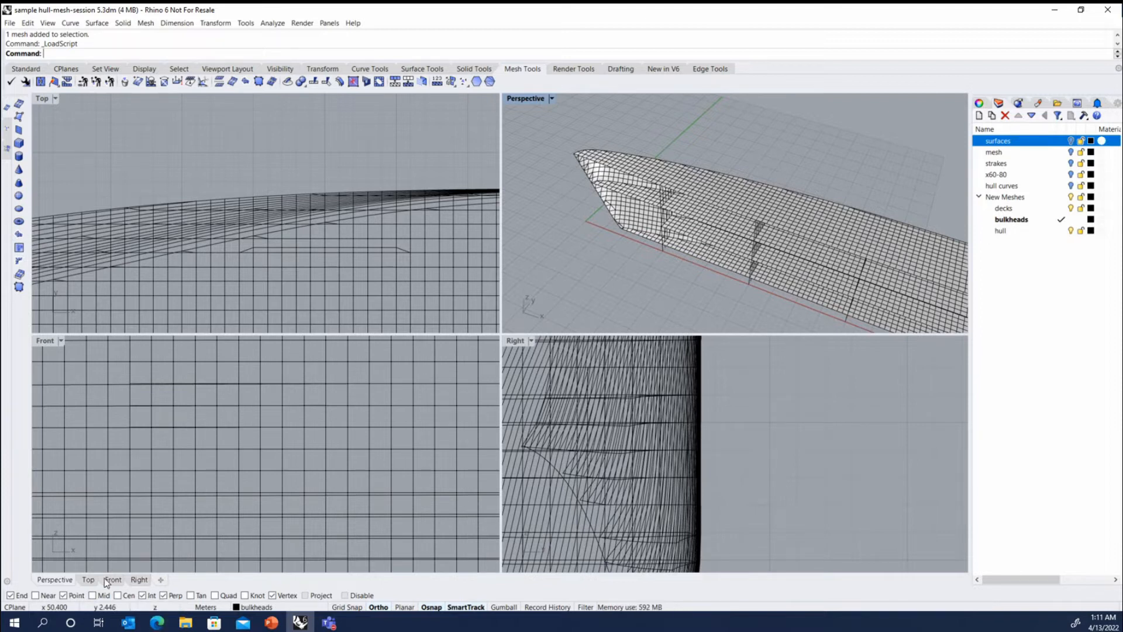
Step: Switch to Google Chrome, go to maestromarine.com and open the MAESTRO Video Tutorials page
{"action": "left_click", "coordinate": [17, 622]}
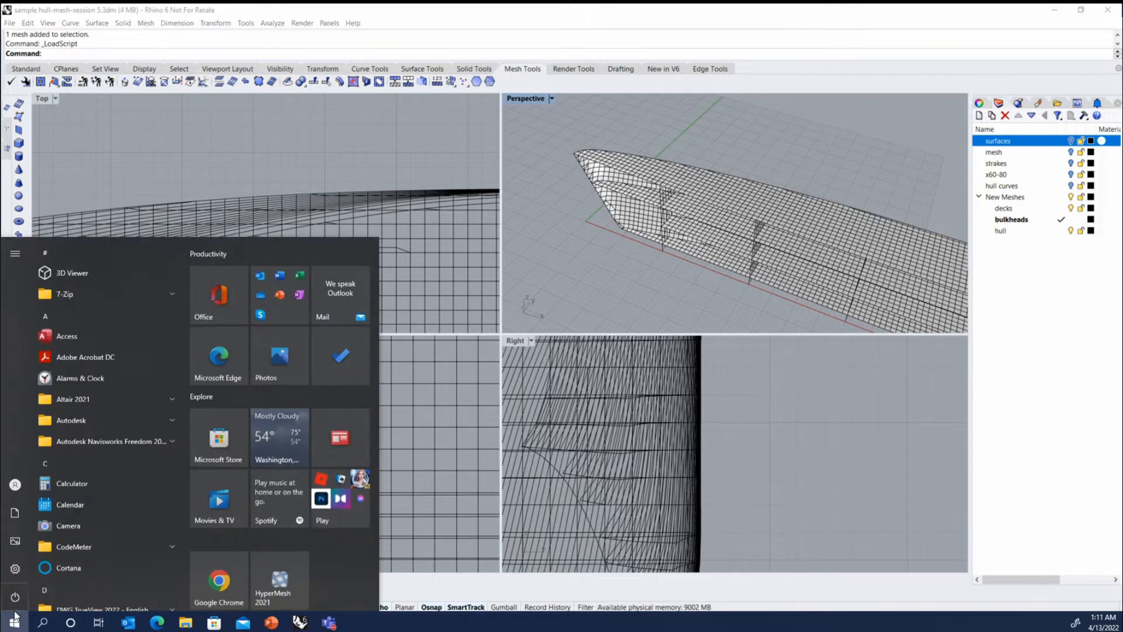
{"action": "left_click", "coordinate": [208, 581]}
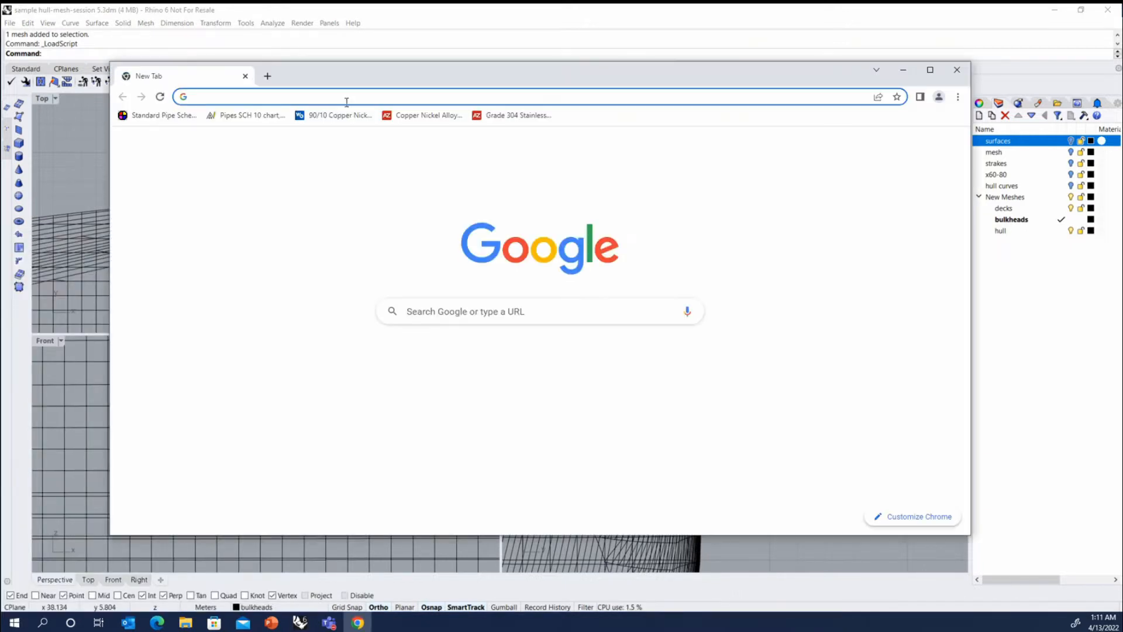
{"action": "left_click", "coordinate": [346, 97]}
{"action": "type", "text": "maestrom"}
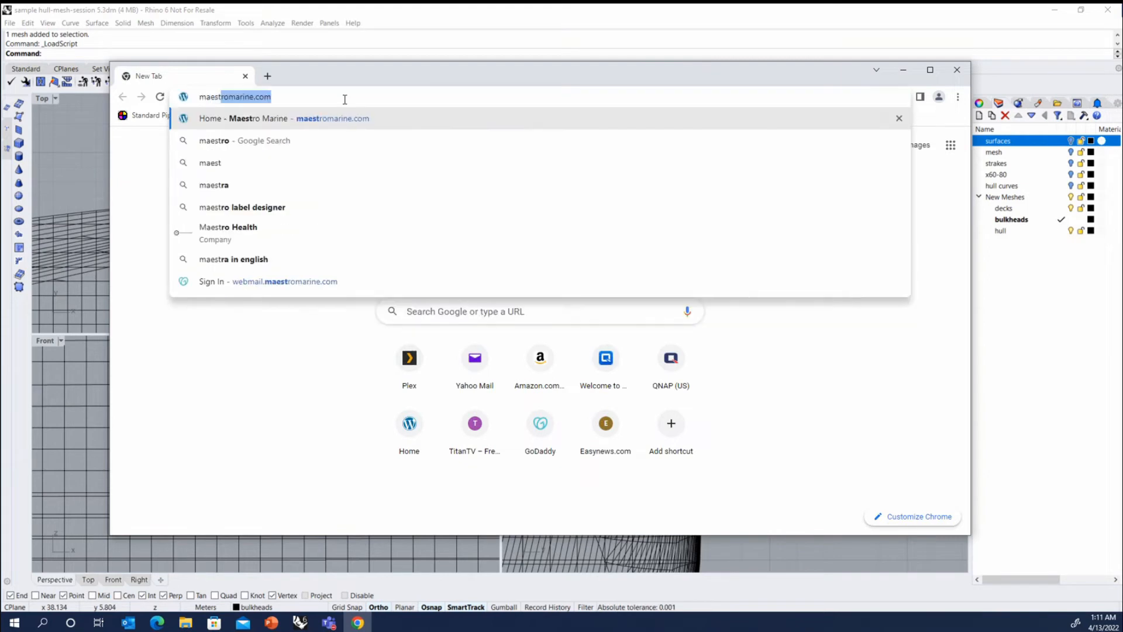
{"action": "type", "text": "arine.com"}
{"action": "key", "text": "Return"}
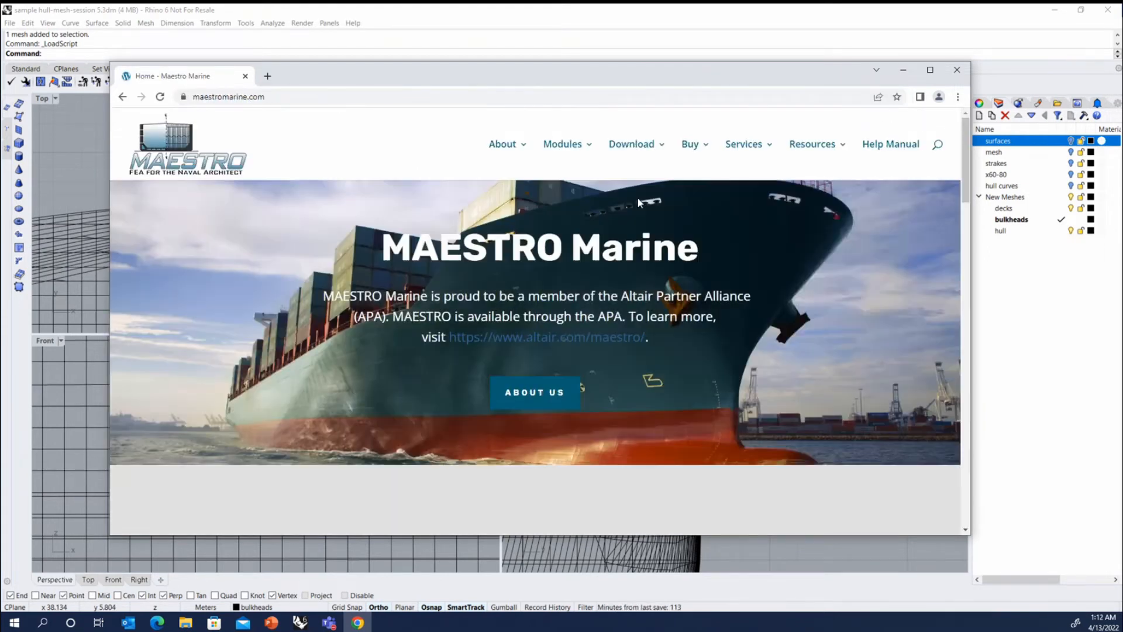
{"action": "mouse_move", "coordinate": [814, 154]}
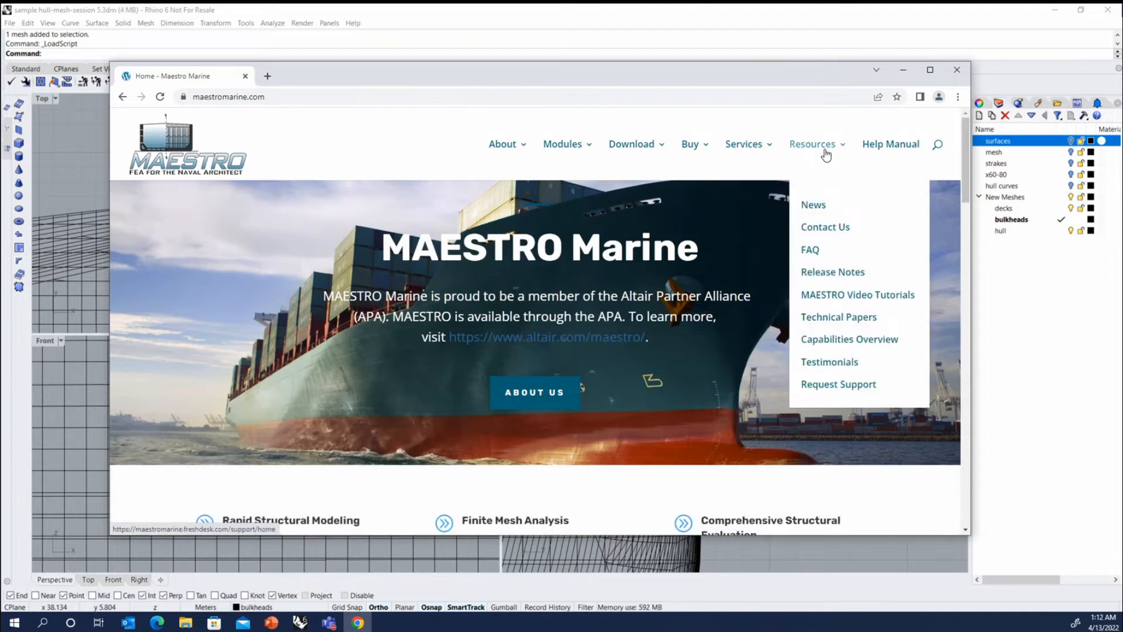
{"action": "left_click", "coordinate": [852, 300]}
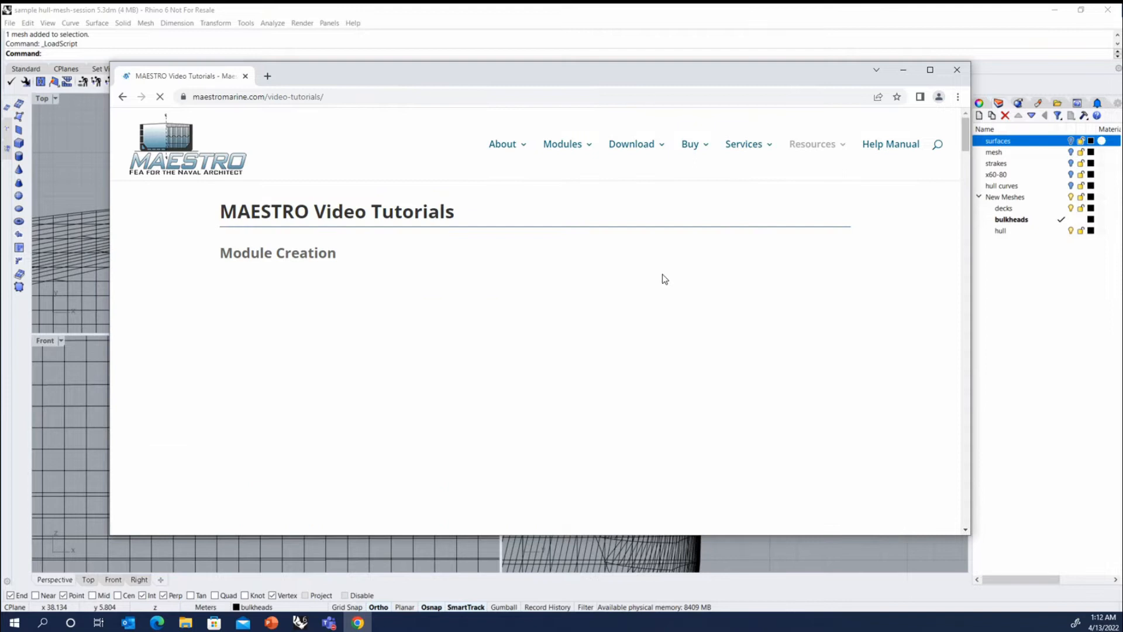
Step: Find the tutorial "Export beams from MAESTRO using Rhino scripts" and play its video with the sound muted
{"action": "scroll", "coordinate": [629, 332], "scroll_direction": "down", "scroll_amount": 3}
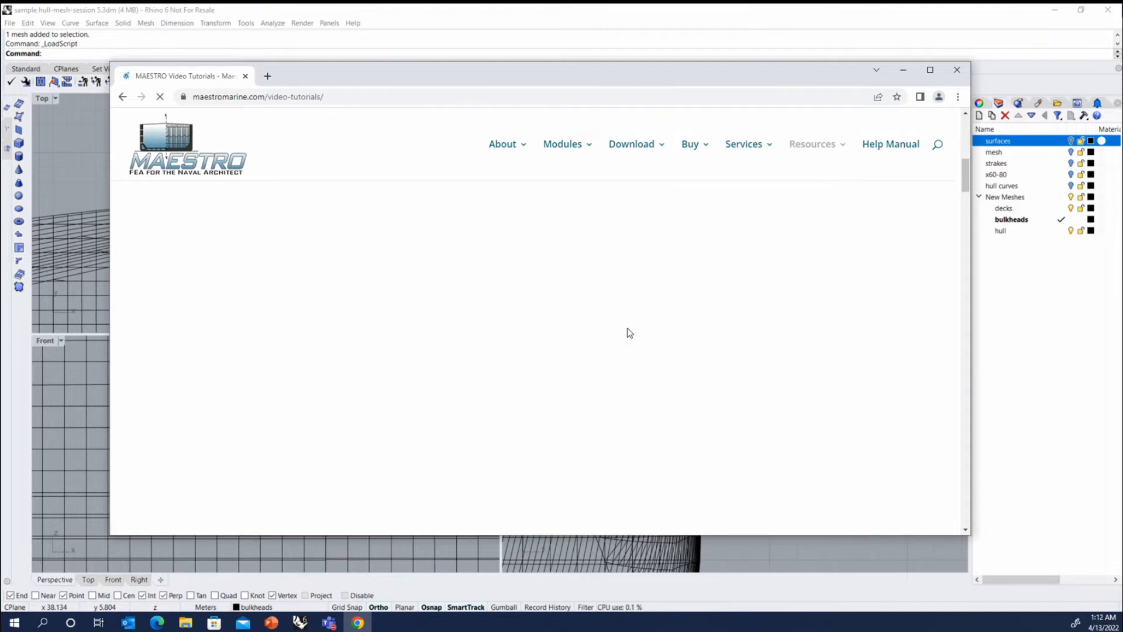
{"action": "scroll", "coordinate": [629, 334], "scroll_direction": "down", "scroll_amount": 17}
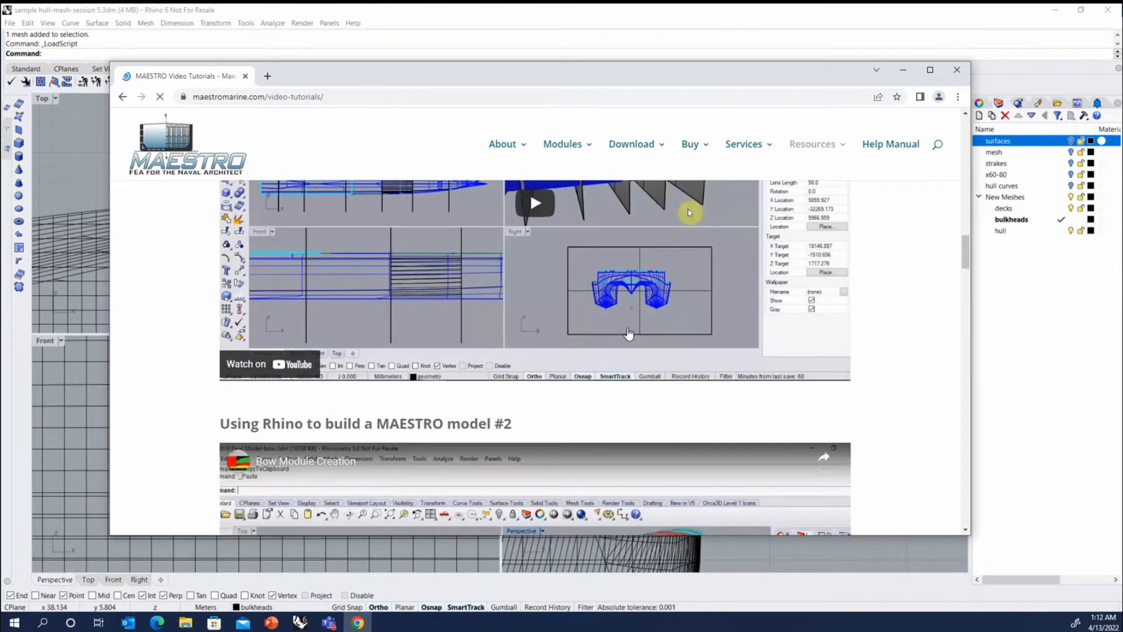
{"action": "scroll", "coordinate": [629, 333], "scroll_direction": "down", "scroll_amount": 16}
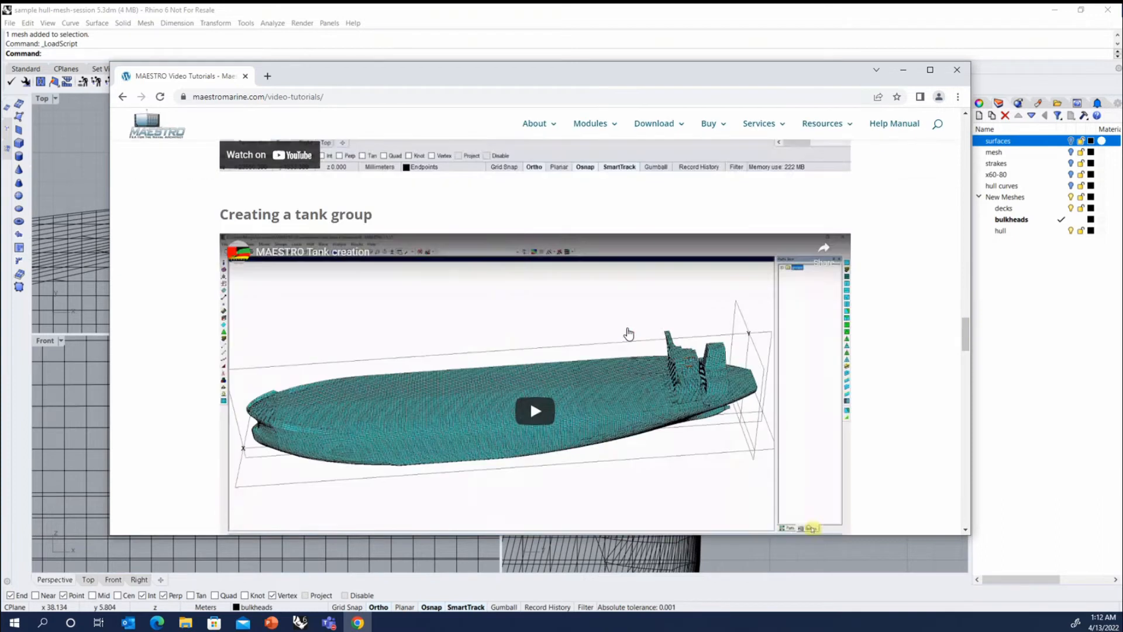
{"action": "scroll", "coordinate": [629, 332], "scroll_direction": "down", "scroll_amount": 1}
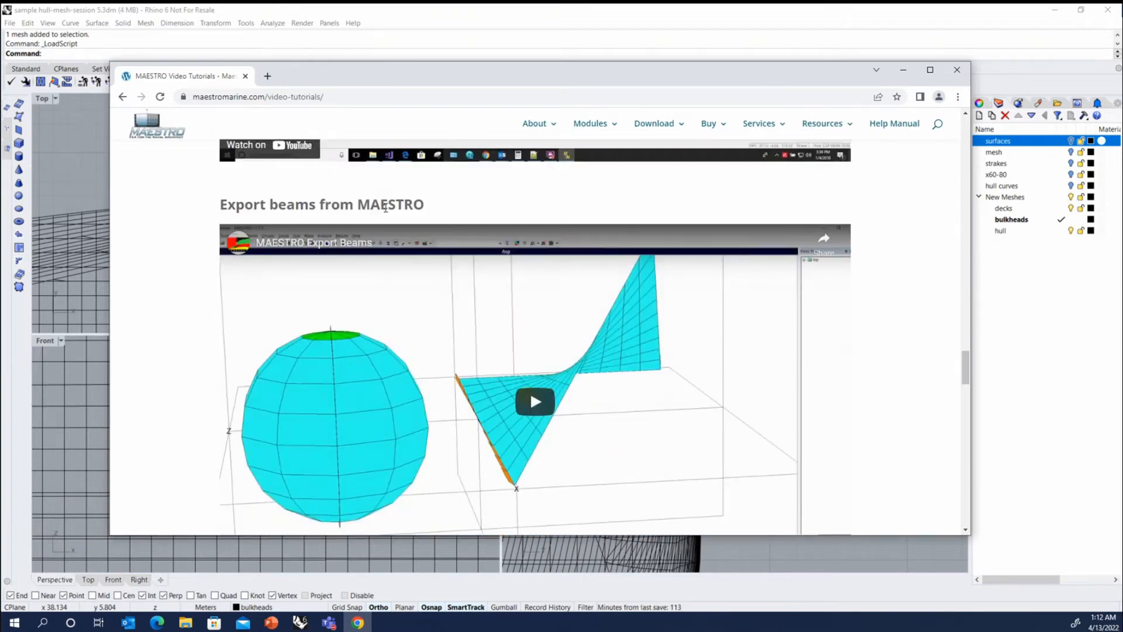
{"action": "scroll", "coordinate": [391, 223], "scroll_direction": "down", "scroll_amount": 2}
{"action": "scroll", "coordinate": [519, 288], "scroll_direction": "down", "scroll_amount": 1}
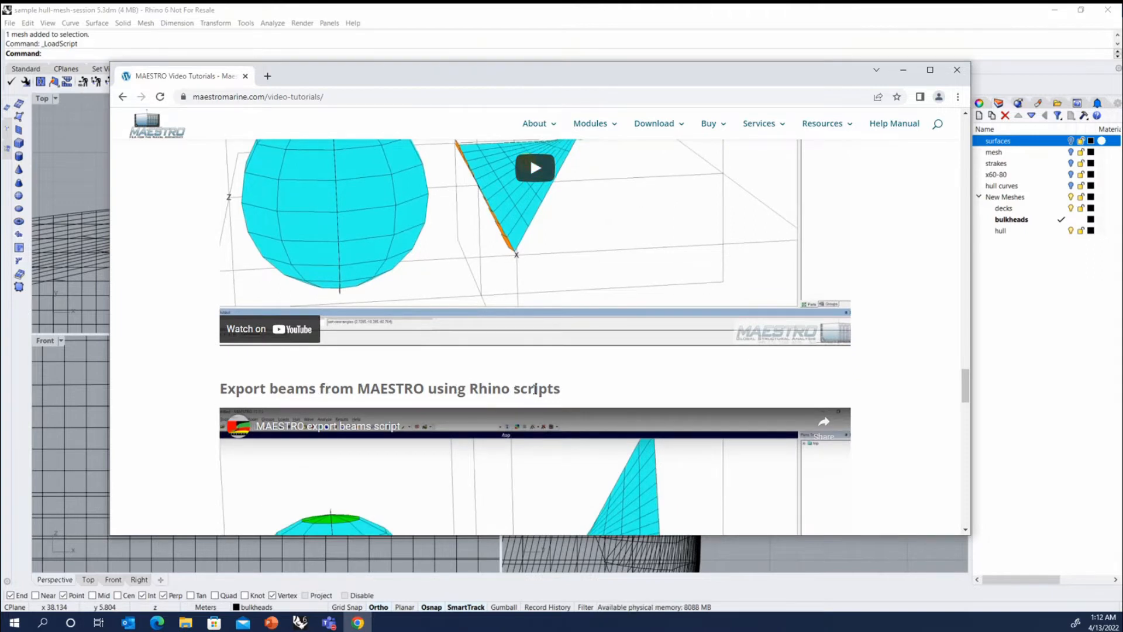
{"action": "scroll", "coordinate": [535, 389], "scroll_direction": "up", "scroll_amount": 2}
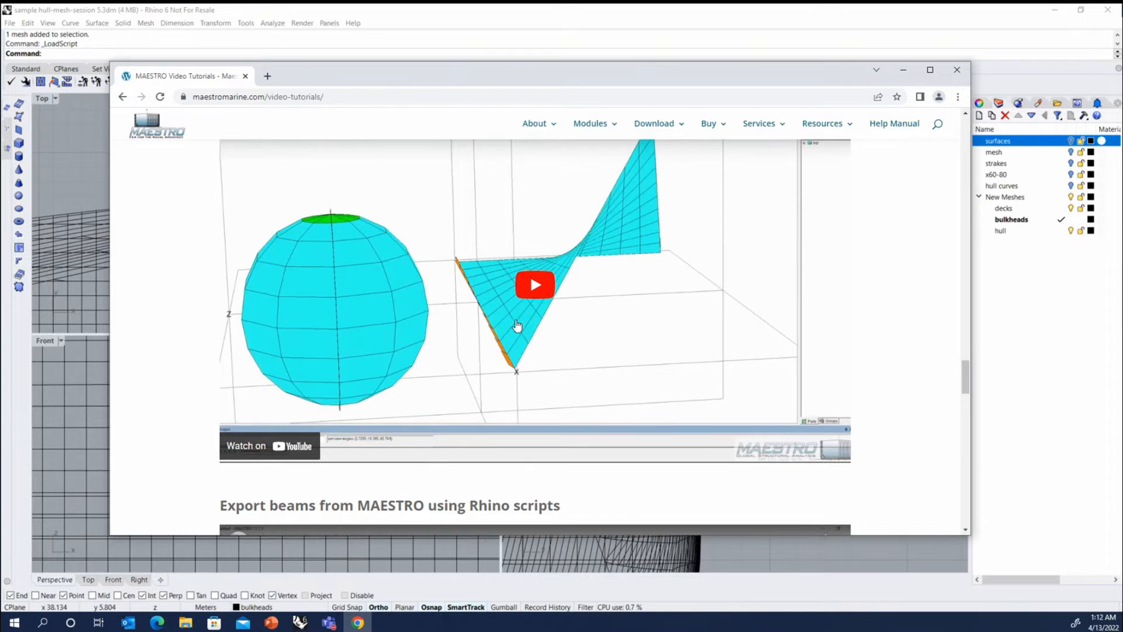
{"action": "scroll", "coordinate": [494, 325], "scroll_direction": "down", "scroll_amount": 2}
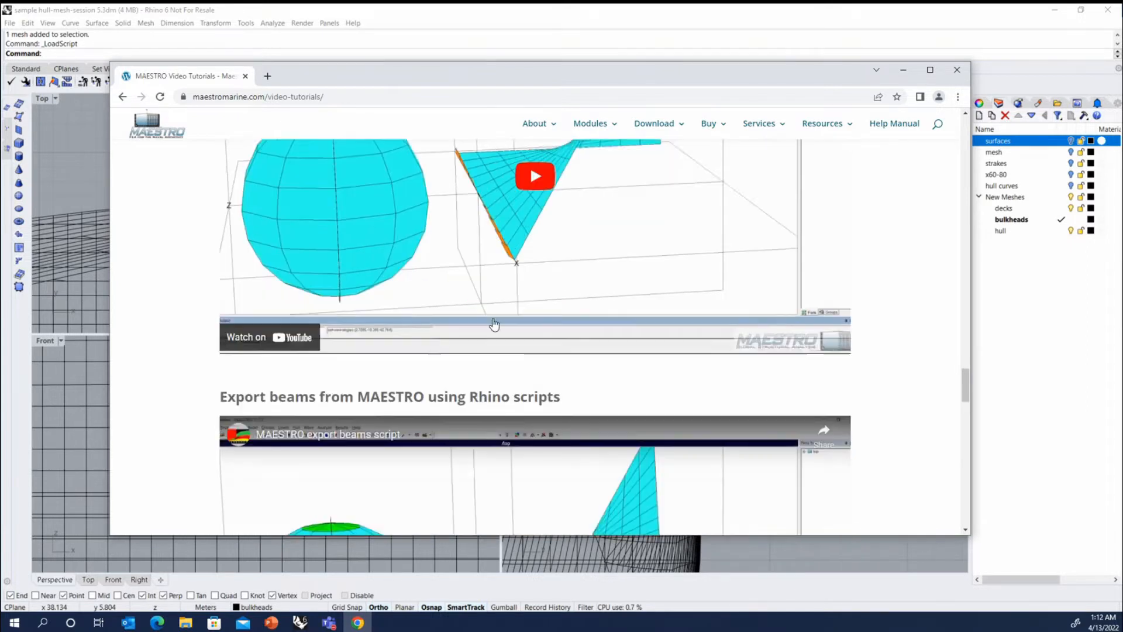
{"action": "scroll", "coordinate": [530, 508], "scroll_direction": "down", "scroll_amount": 4}
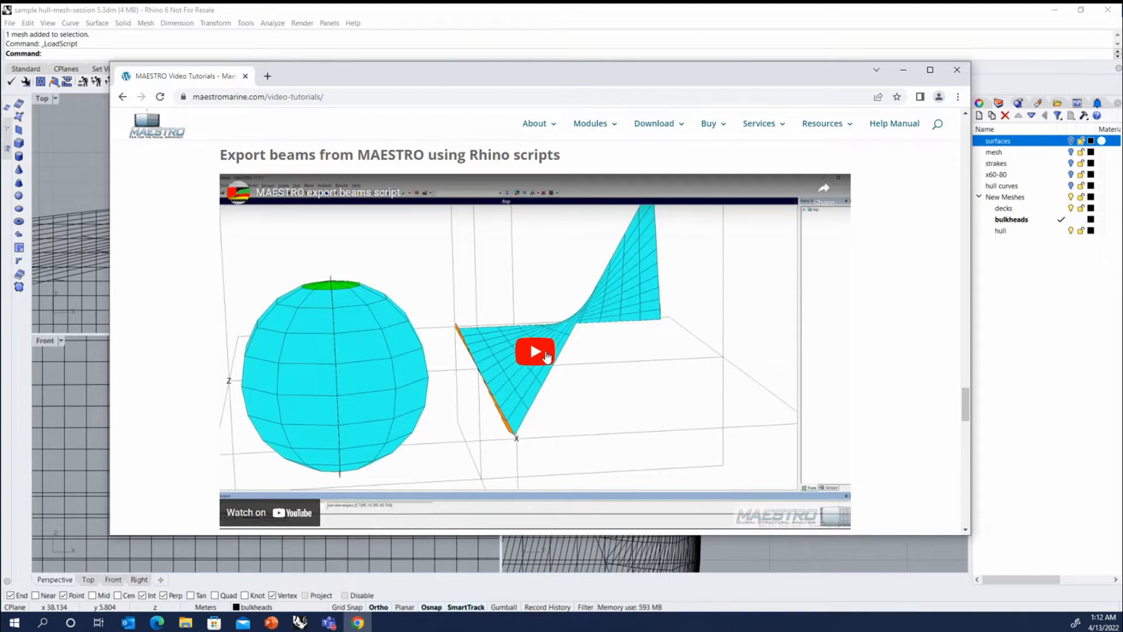
{"action": "left_click", "coordinate": [534, 354]}
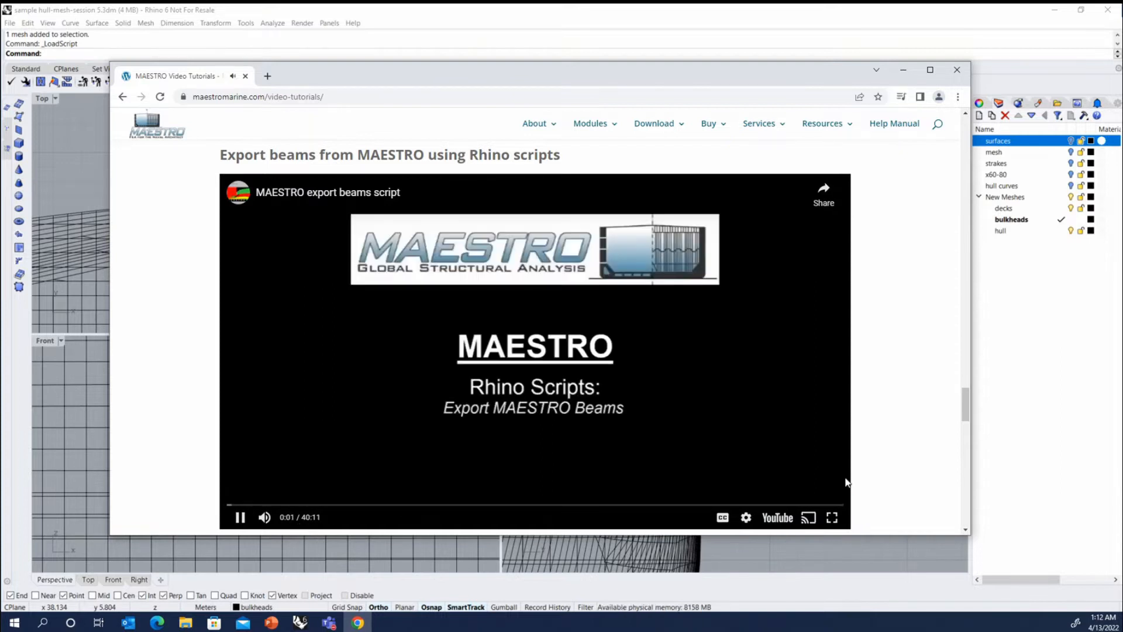
{"action": "left_click", "coordinate": [265, 517]}
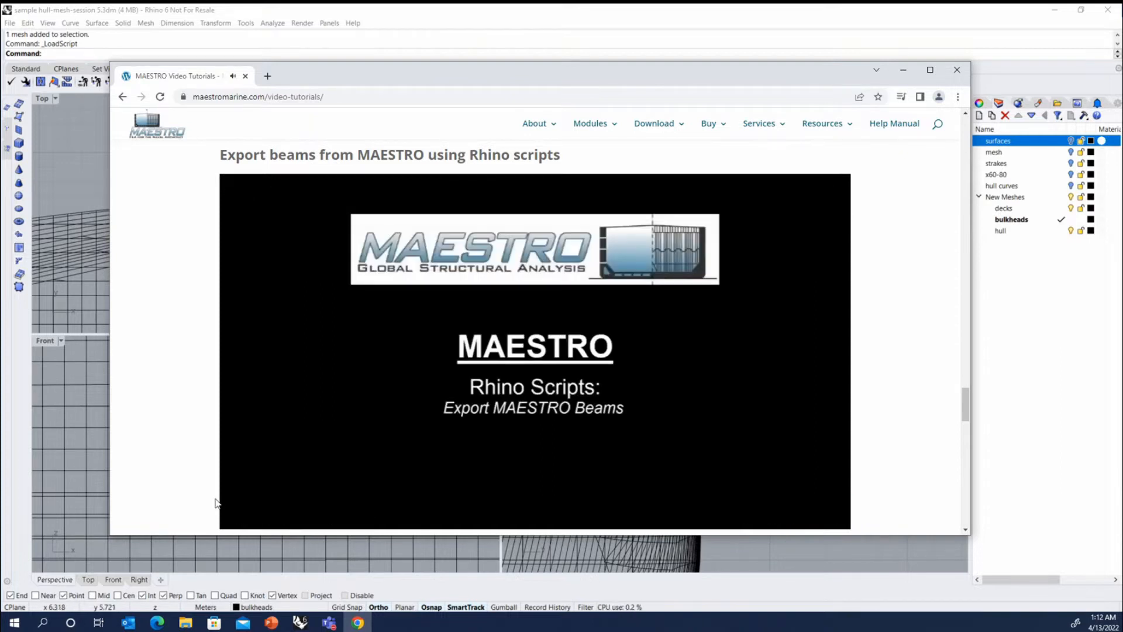
Step: Skim the export beams script video, jumping to 9:17, 19:47, 23:24 and further ahead to examine the beam extraction on the hull mesh
{"action": "left_click_drag", "start_coordinate": [266, 504], "coordinate": [370, 507]}
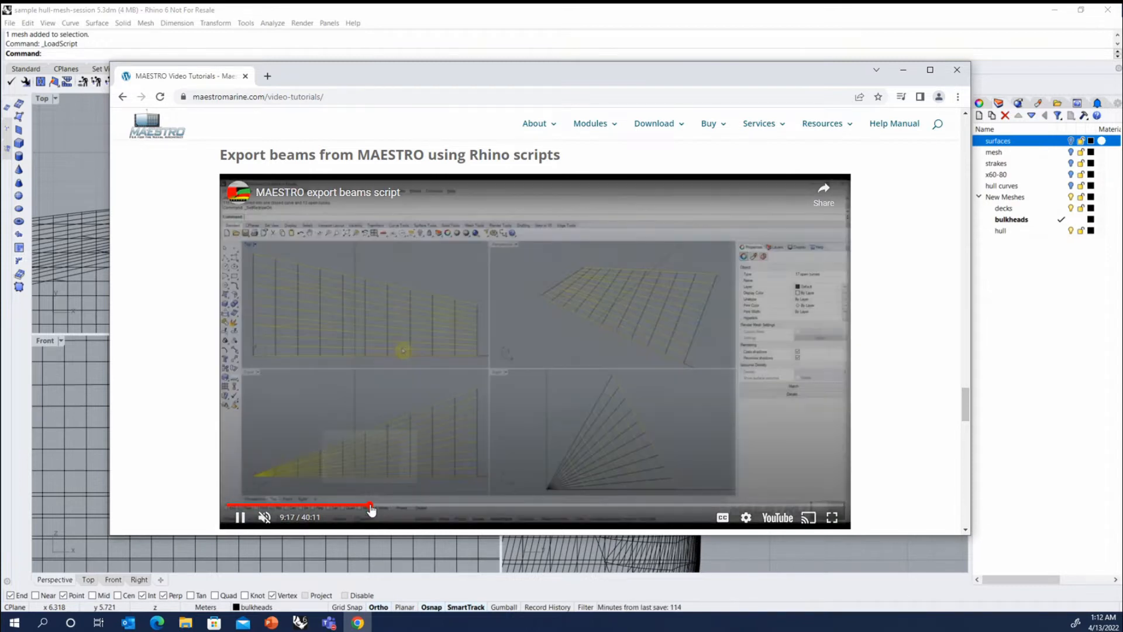
{"action": "left_click_drag", "start_coordinate": [371, 510], "coordinate": [530, 505]}
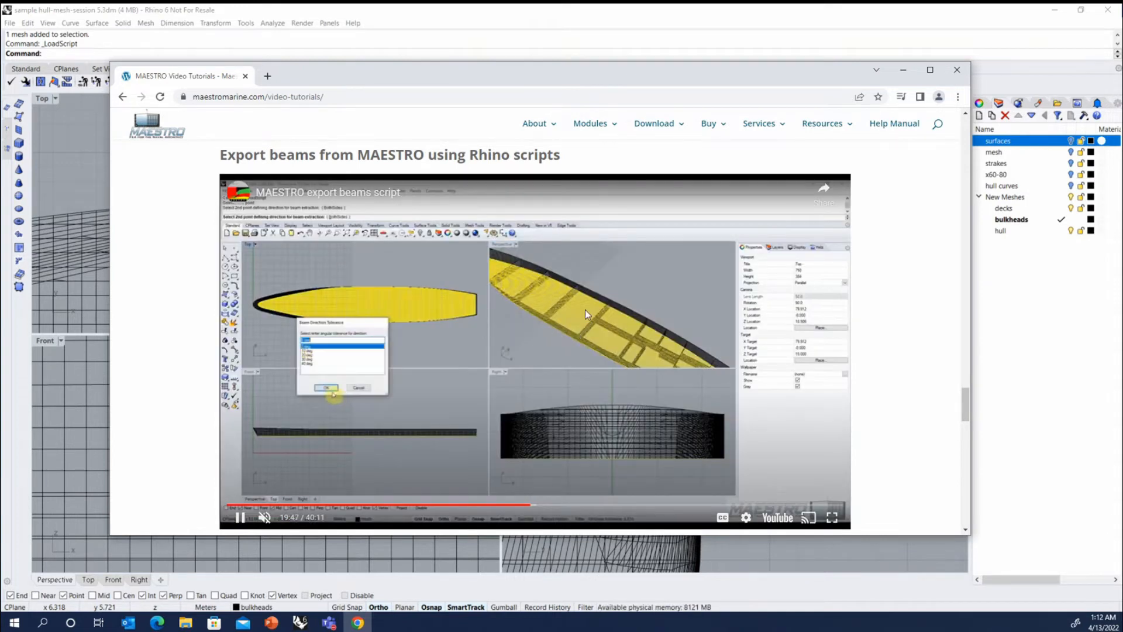
{"action": "scroll", "coordinate": [592, 275], "scroll_direction": "down", "scroll_amount": 1}
{"action": "scroll", "coordinate": [592, 275], "scroll_direction": "up", "scroll_amount": 1}
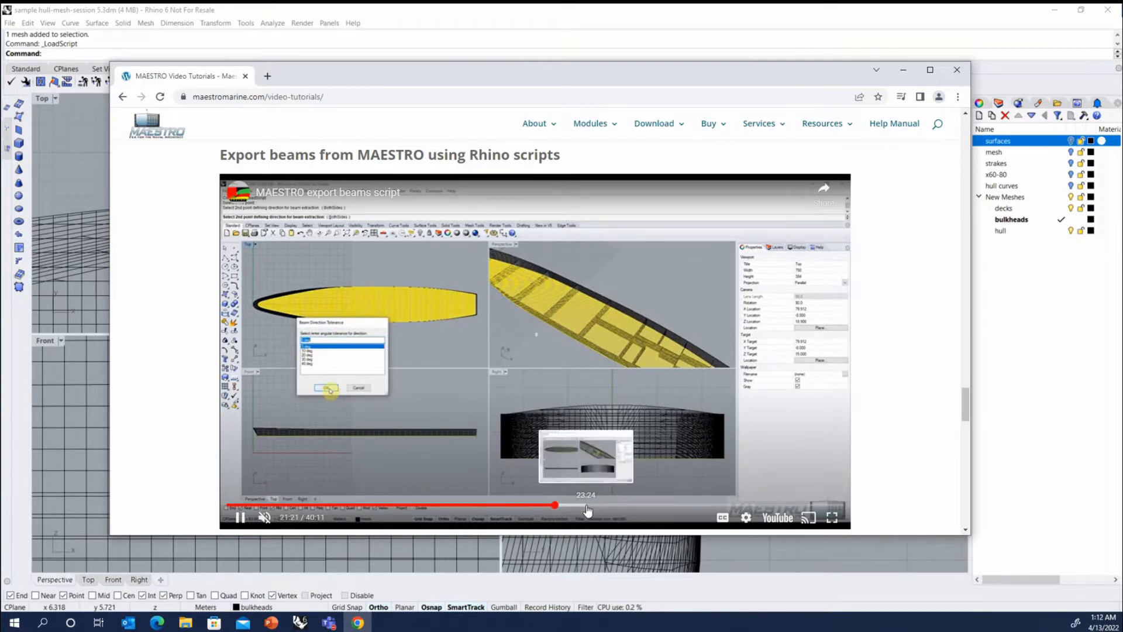
{"action": "left_click", "coordinate": [555, 505]}
{"action": "left_click", "coordinate": [586, 505]}
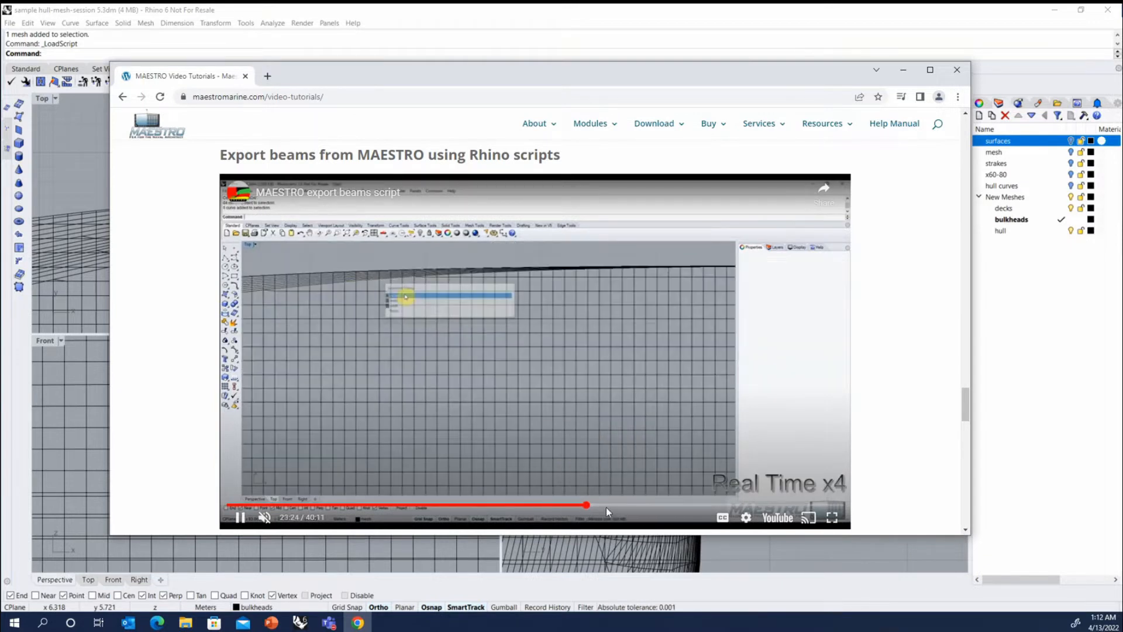
{"action": "left_click", "coordinate": [661, 505]}
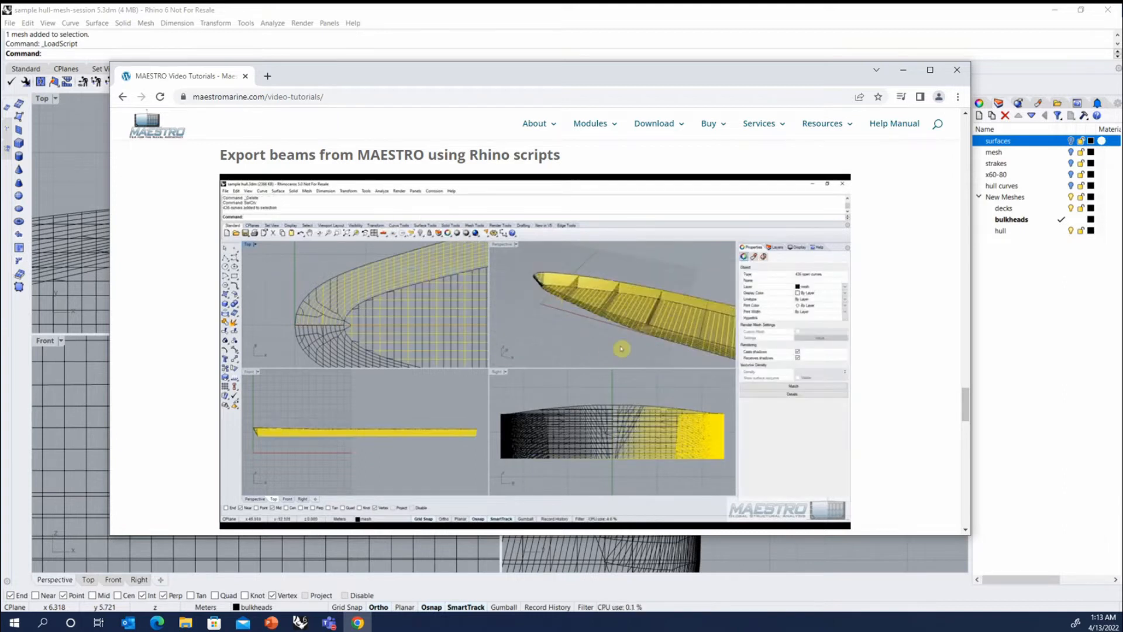
{"action": "mouse_move", "coordinate": [476, 440]}
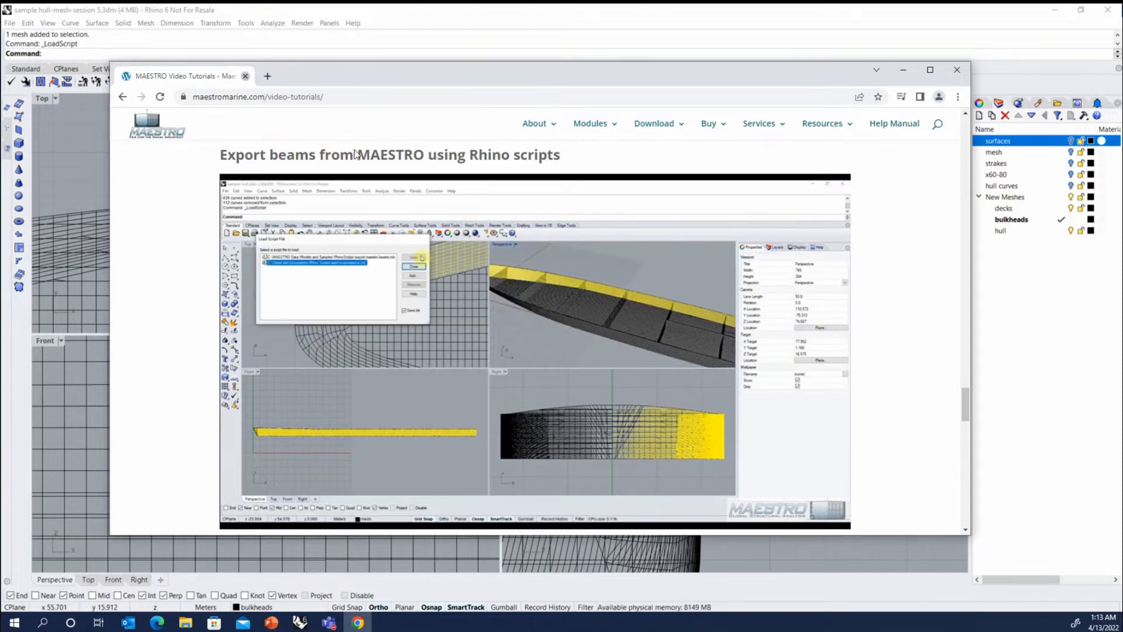
Step: Switch back to Rhino, load export maestro beams-12-11-19.rvb and choose the Mesh and Direction (Polylines) beam definition
{"action": "scroll", "coordinate": [522, 168], "scroll_direction": "down", "scroll_amount": 2}
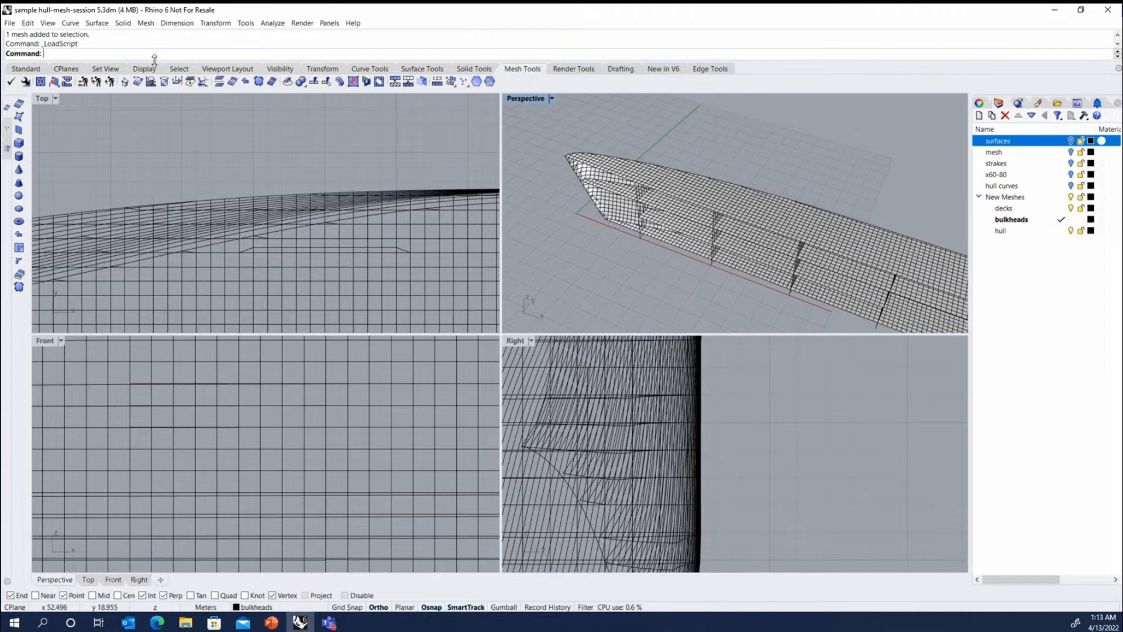
{"action": "right_click", "coordinate": [170, 48]}
{"action": "left_click", "coordinate": [193, 88]}
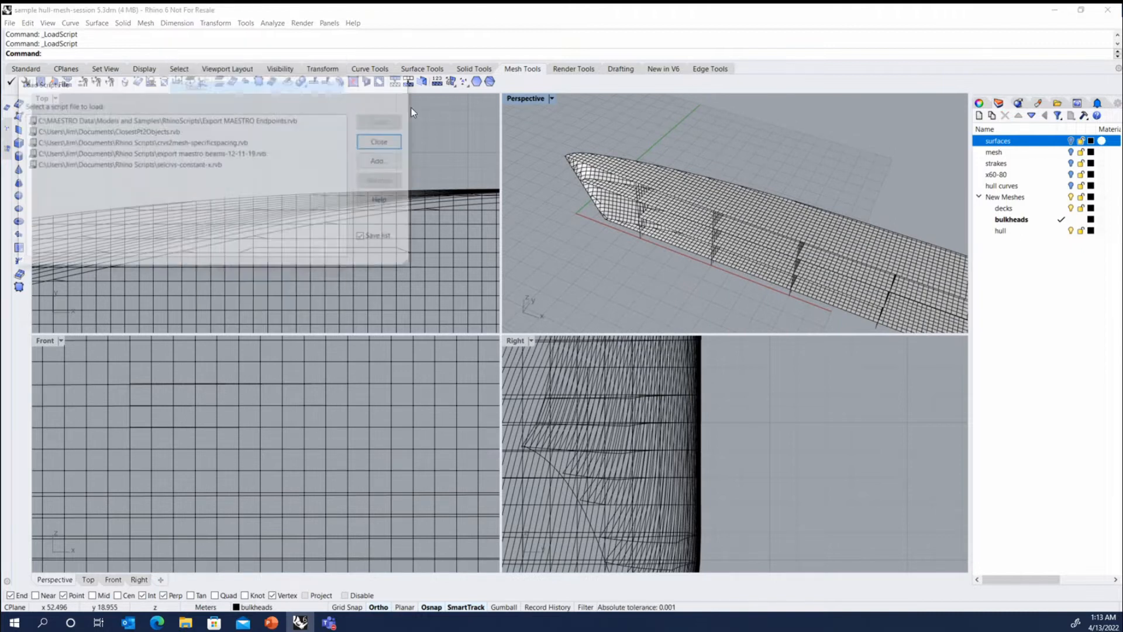
{"action": "double_click", "coordinate": [249, 153]}
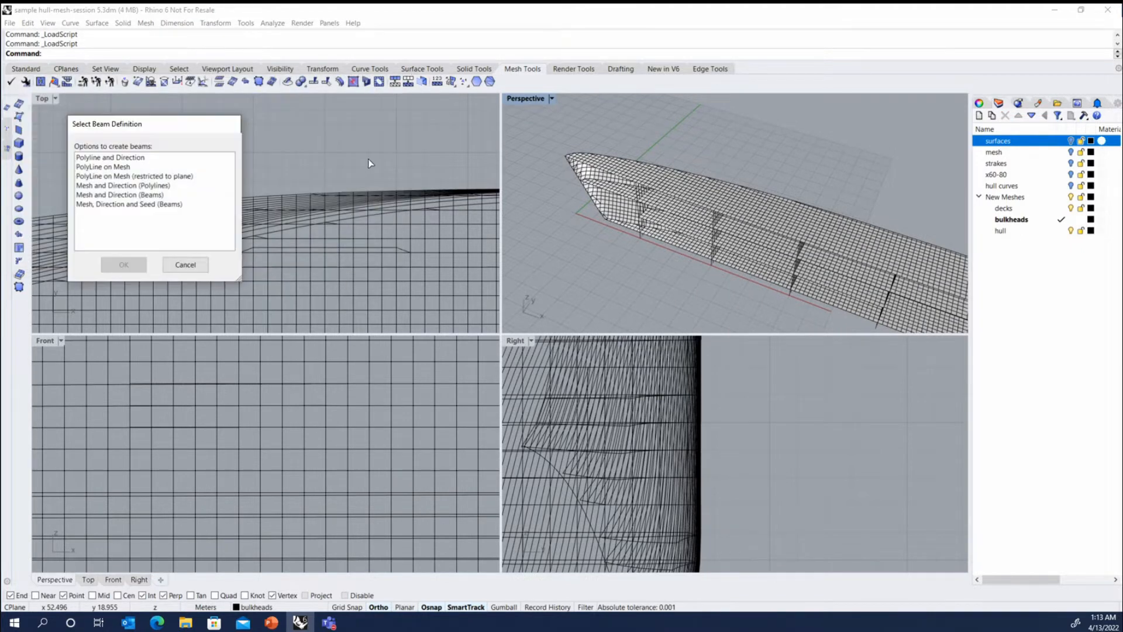
{"action": "left_click", "coordinate": [140, 186]}
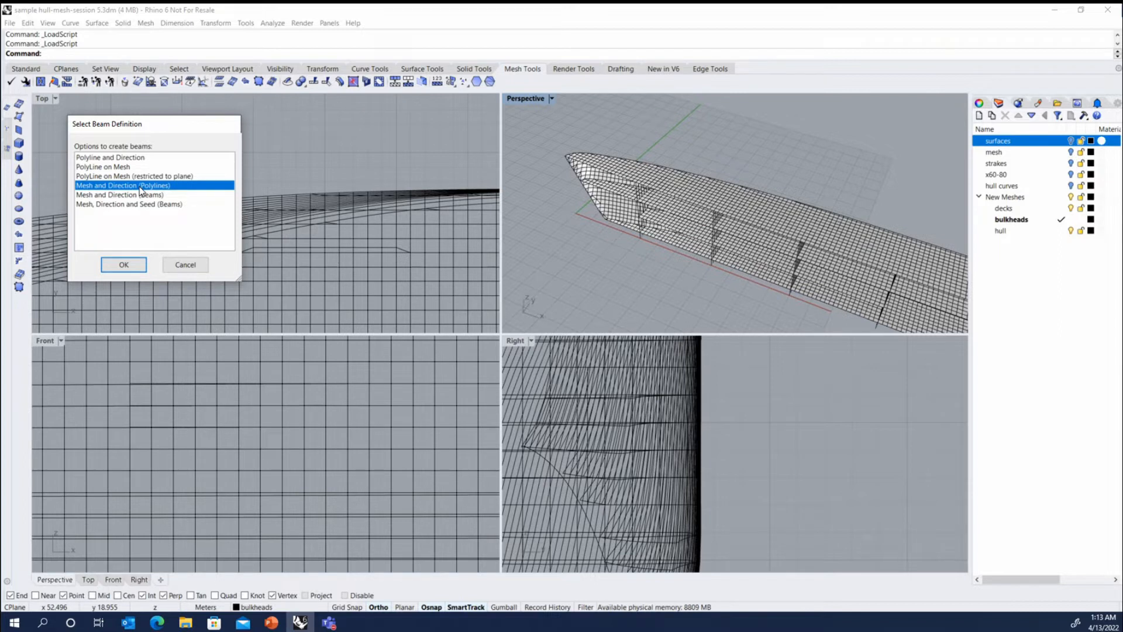
{"action": "left_click", "coordinate": [123, 267]}
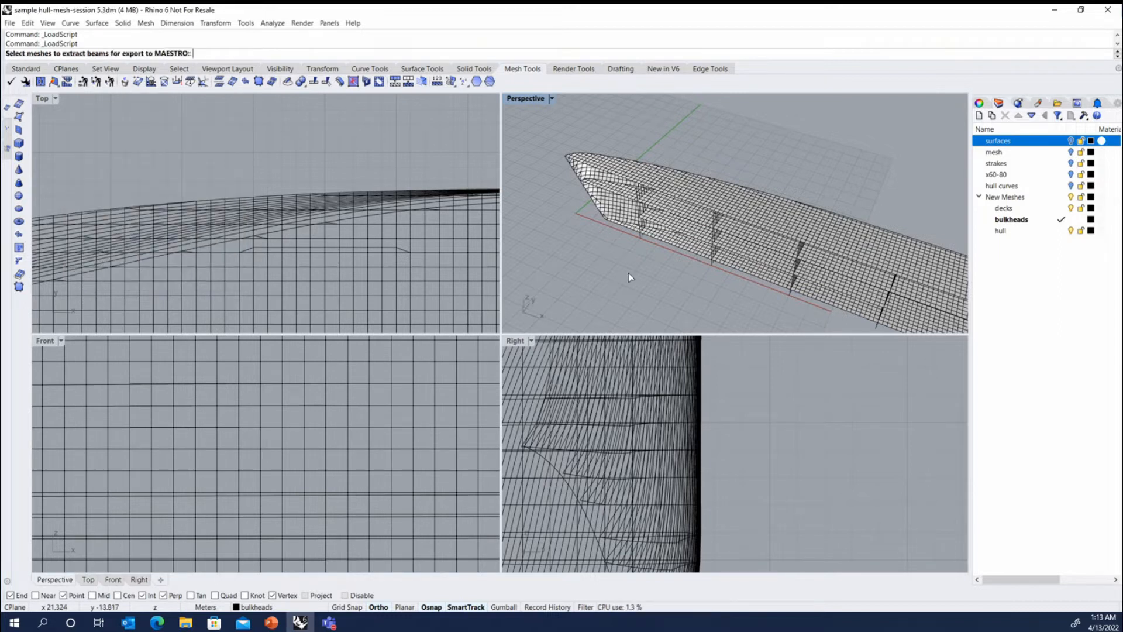
Step: Pick the deck mesh for beam extraction and define a longitudinal direction along X with two points in the Top view
{"action": "left_click", "coordinate": [752, 218]}
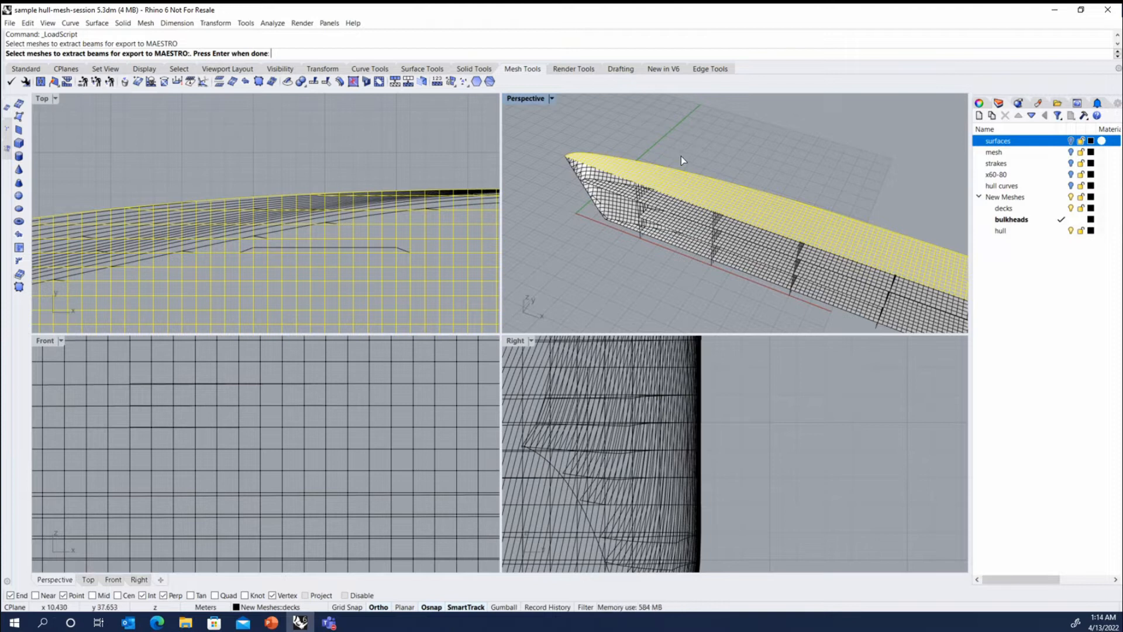
{"action": "scroll", "coordinate": [83, 179], "scroll_direction": "down", "scroll_amount": 8}
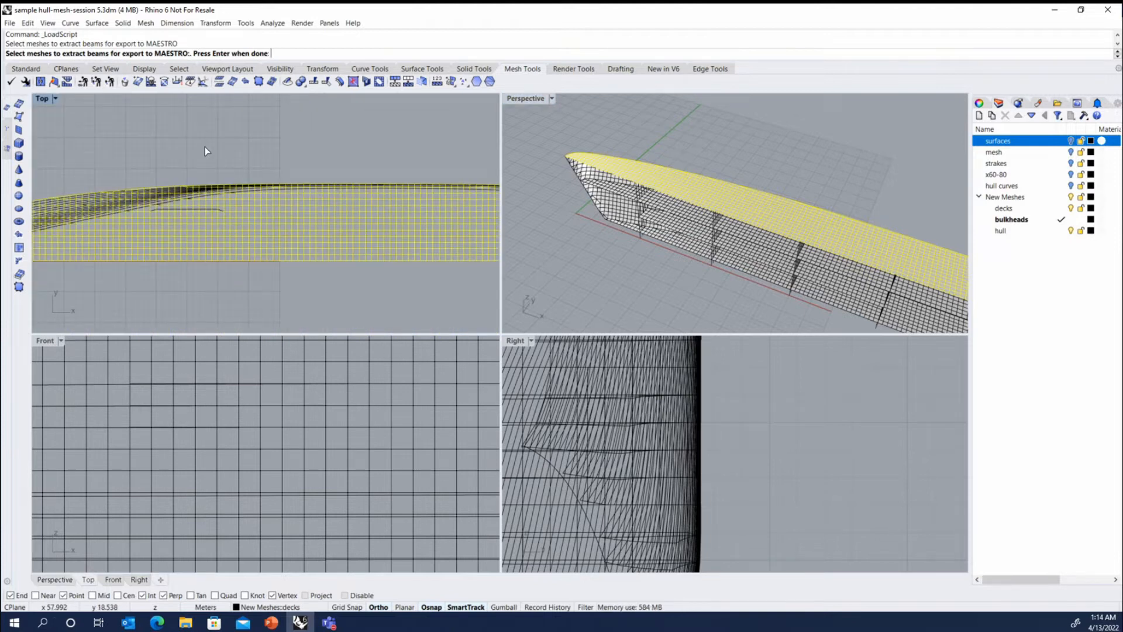
{"action": "key", "text": "Return"}
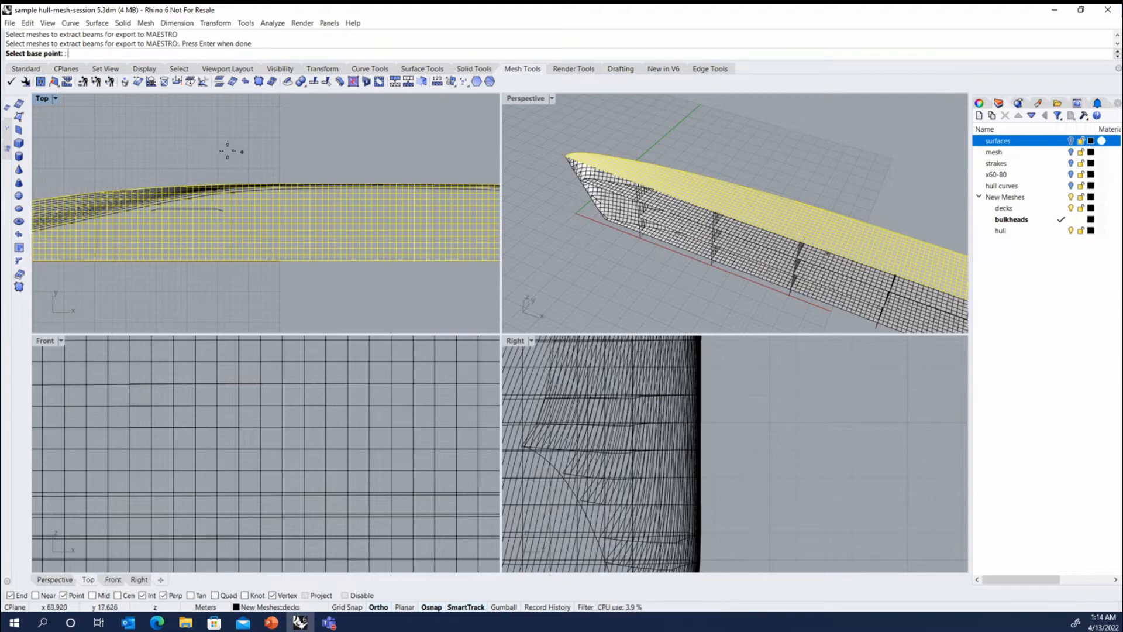
{"action": "left_click", "coordinate": [155, 135]}
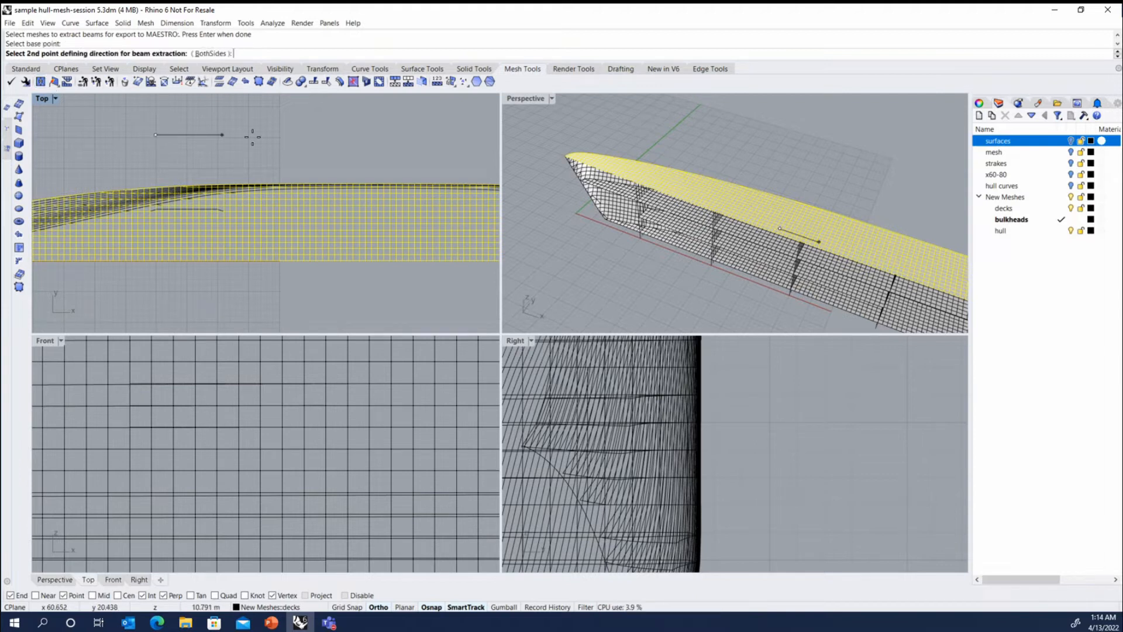
{"action": "left_click", "coordinate": [308, 143]}
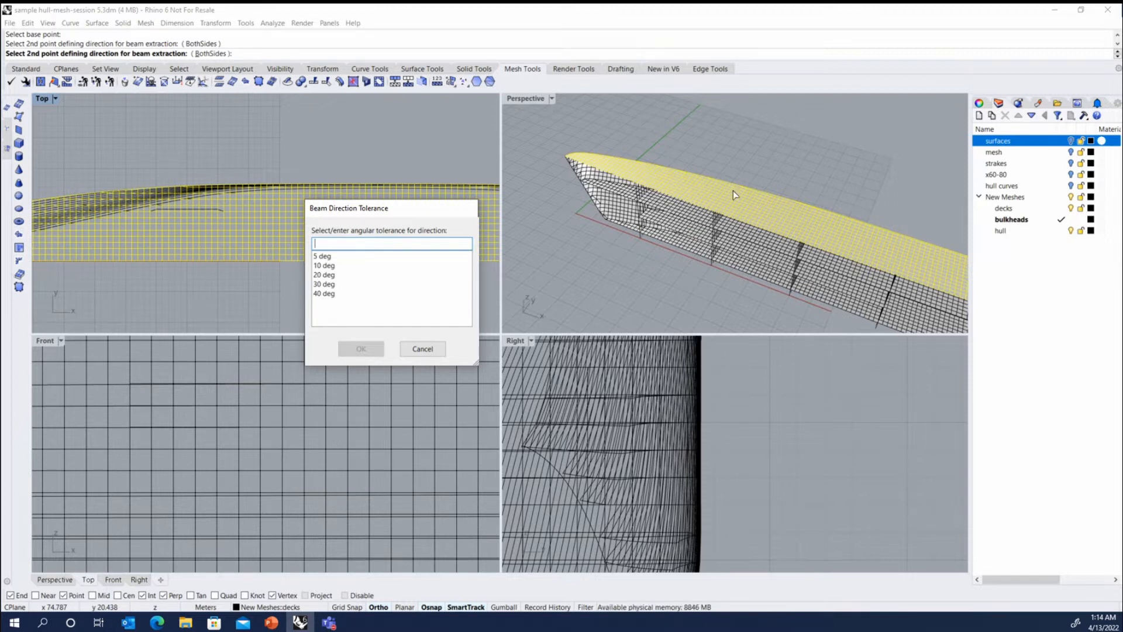
Step: Set the angular tolerance for the beam direction to 5 deg and run the extraction
{"action": "left_click", "coordinate": [336, 444]}
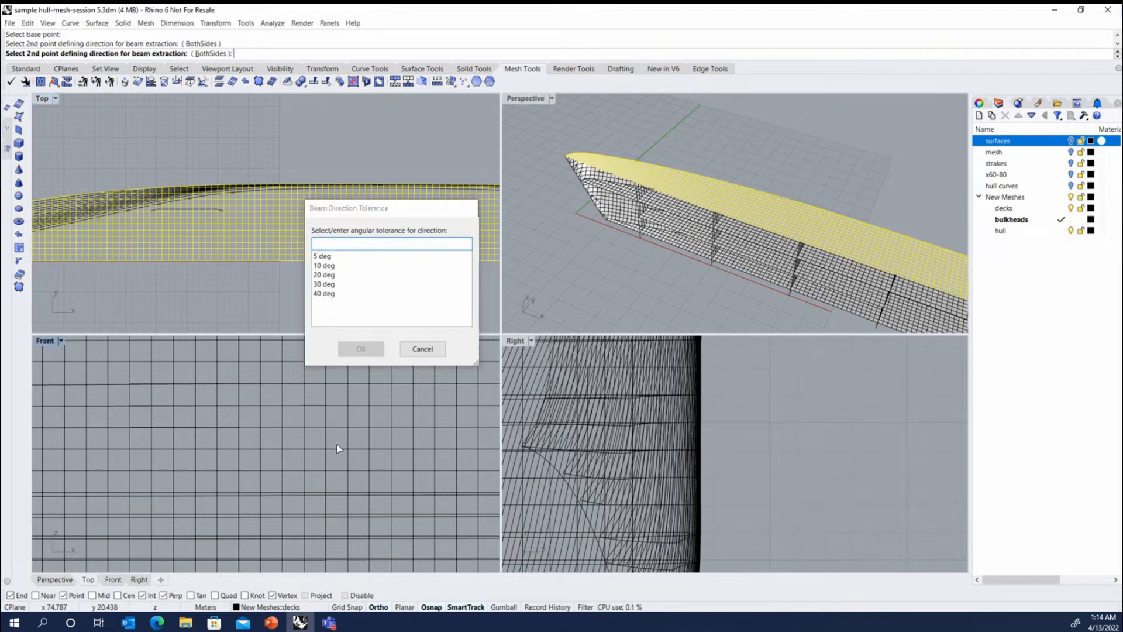
{"action": "scroll", "coordinate": [337, 451], "scroll_direction": "down", "scroll_amount": 15}
{"action": "scroll", "coordinate": [354, 449], "scroll_direction": "up", "scroll_amount": 10}
{"action": "scroll", "coordinate": [421, 462], "scroll_direction": "up", "scroll_amount": 3}
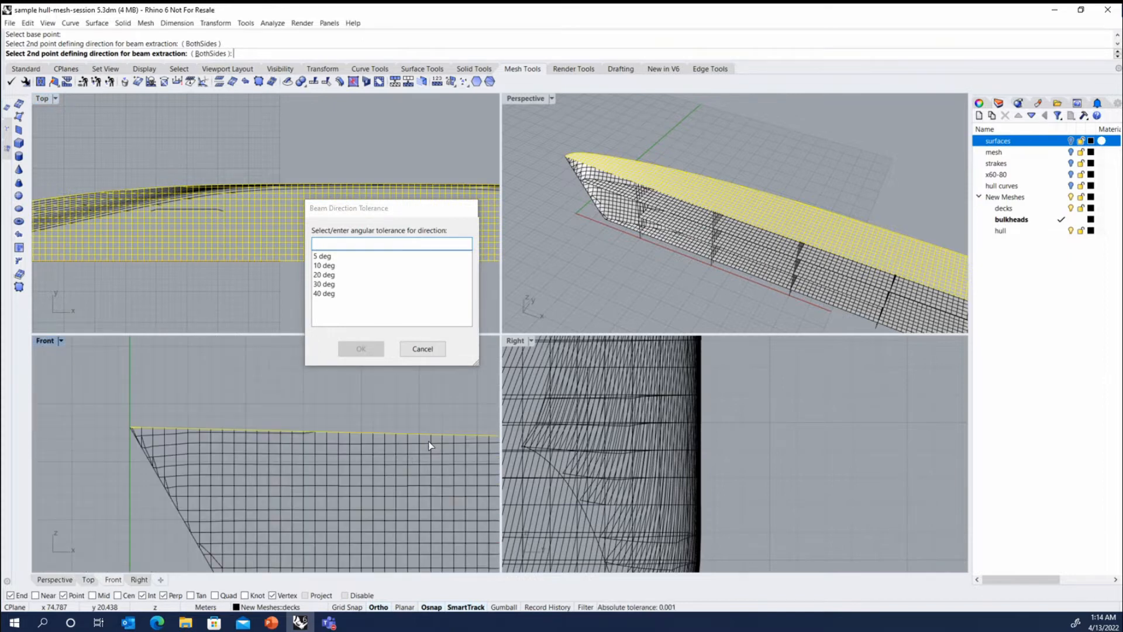
{"action": "scroll", "coordinate": [131, 413], "scroll_direction": "down", "scroll_amount": 5}
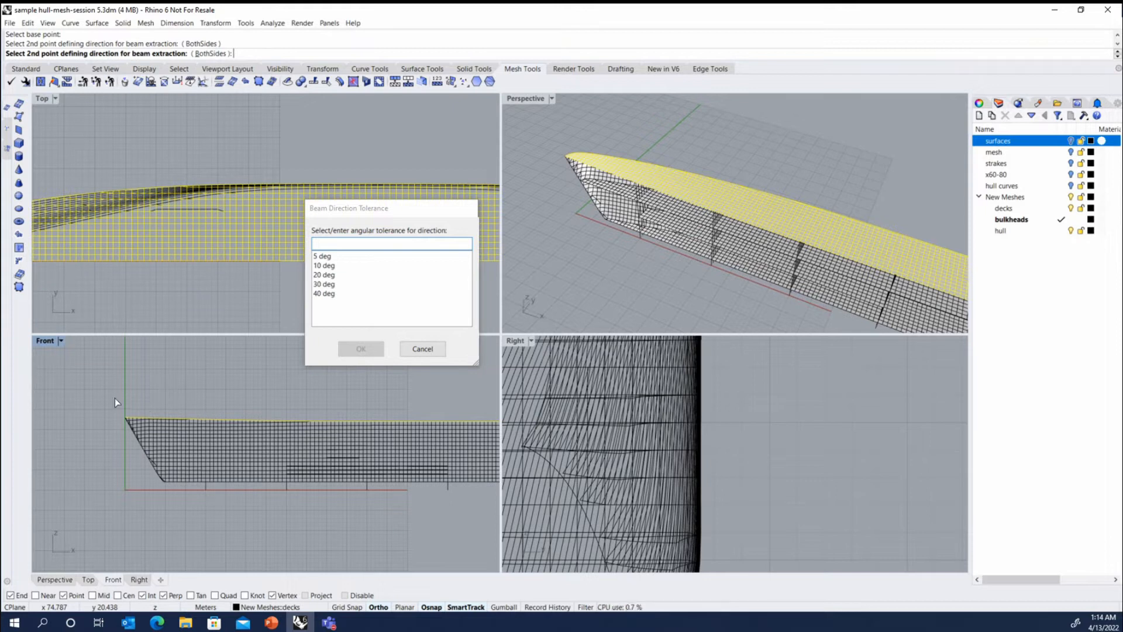
{"action": "left_click", "coordinate": [326, 258]}
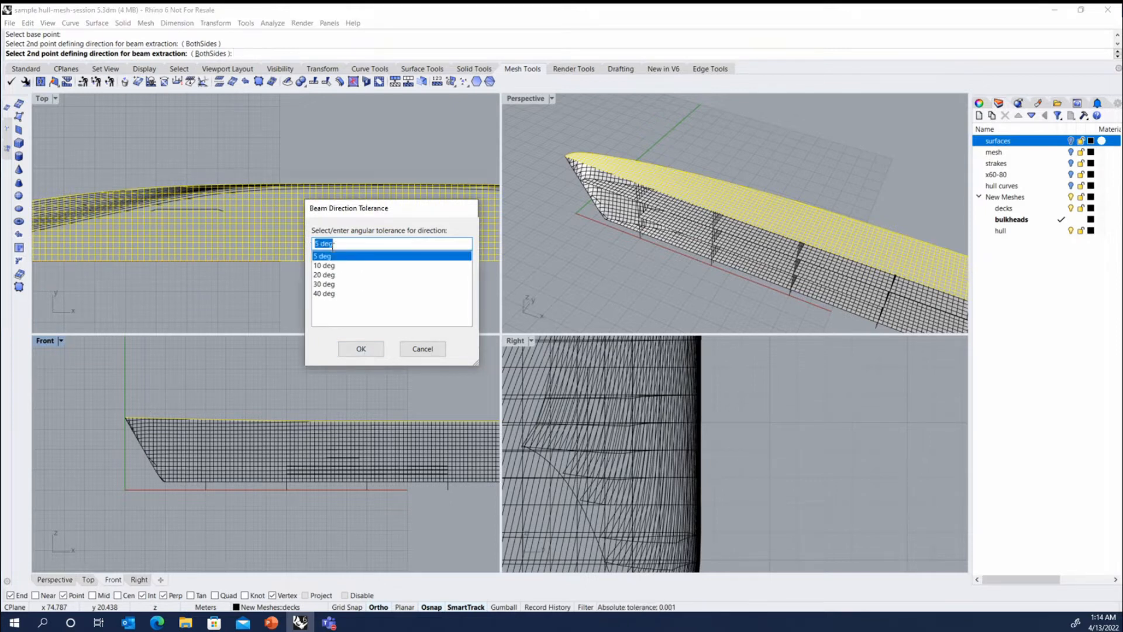
{"action": "key", "text": "BackSpace"}
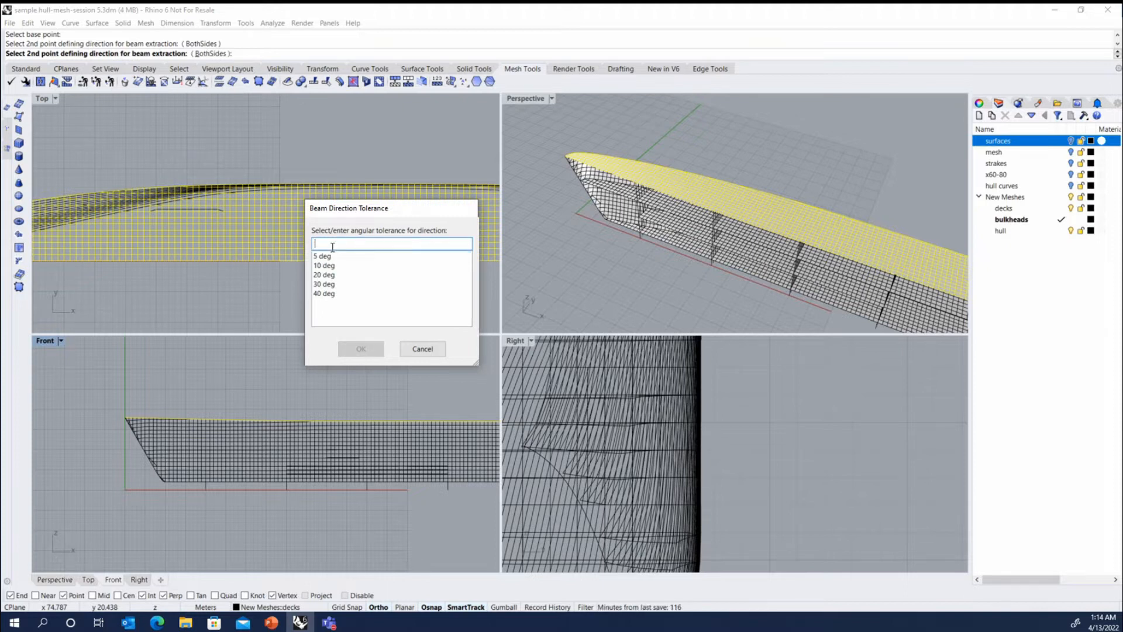
{"action": "type", "text": "8"}
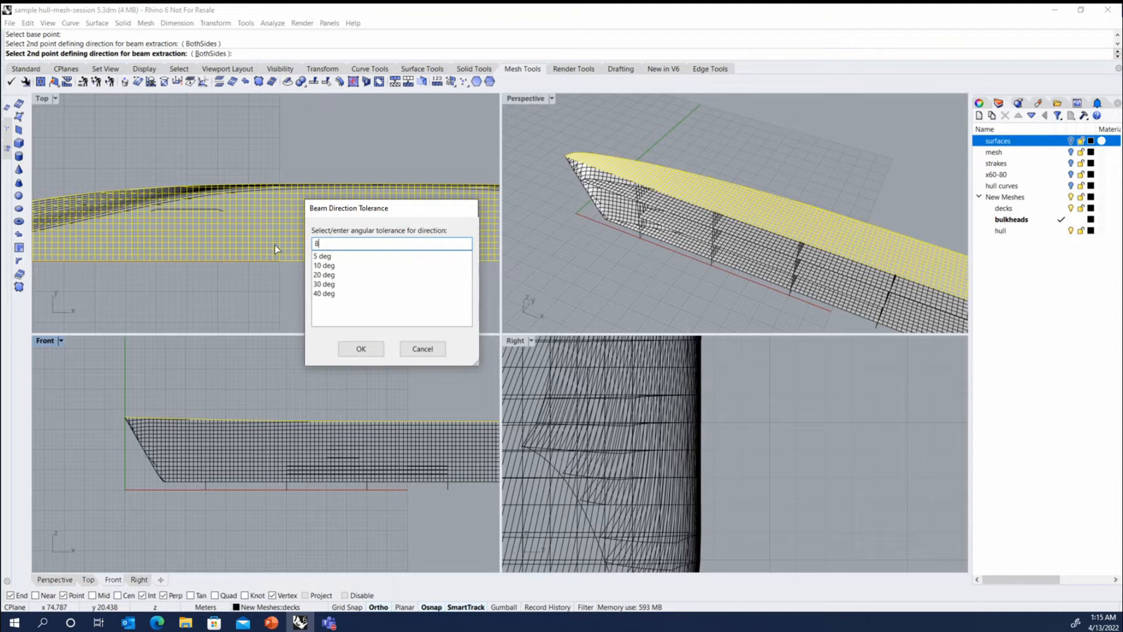
{"action": "left_click", "coordinate": [343, 257]}
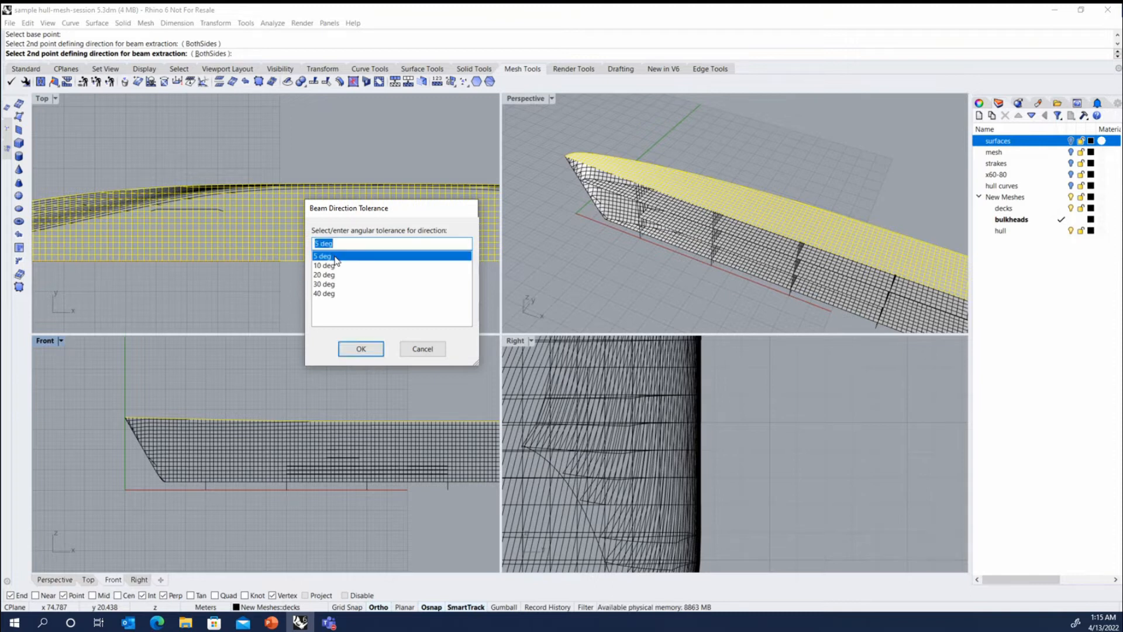
{"action": "left_click", "coordinate": [361, 350]}
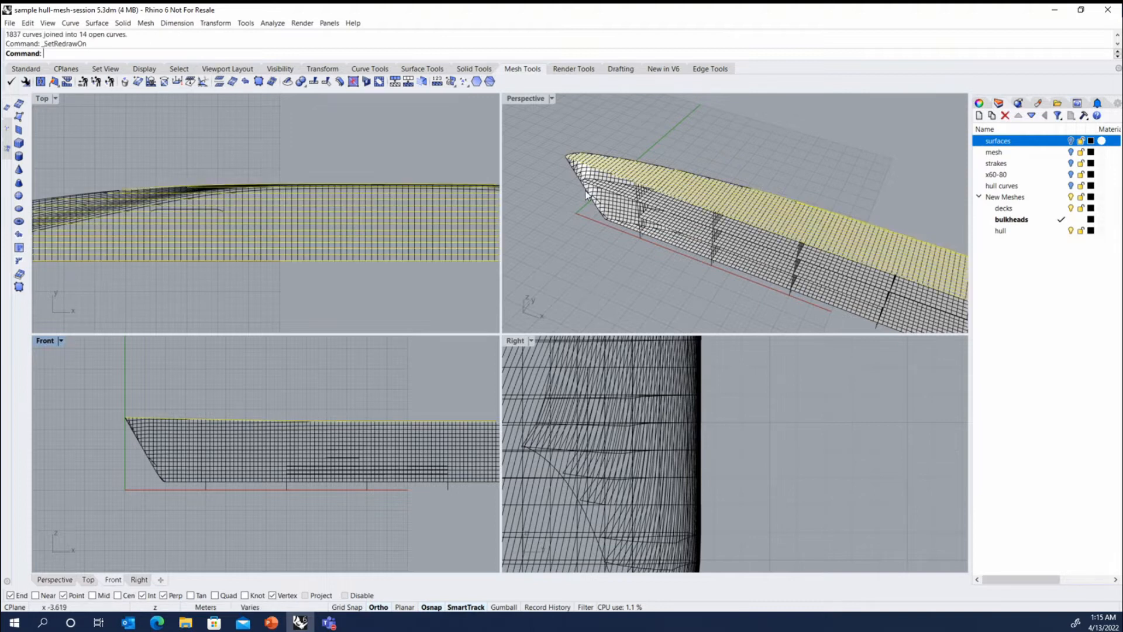
Step: Delete the extracted beam curve that runs along the deck's outer edge
{"action": "scroll", "coordinate": [588, 191], "scroll_direction": "down", "scroll_amount": 6}
{"action": "scroll", "coordinate": [794, 255], "scroll_direction": "up", "scroll_amount": 5}
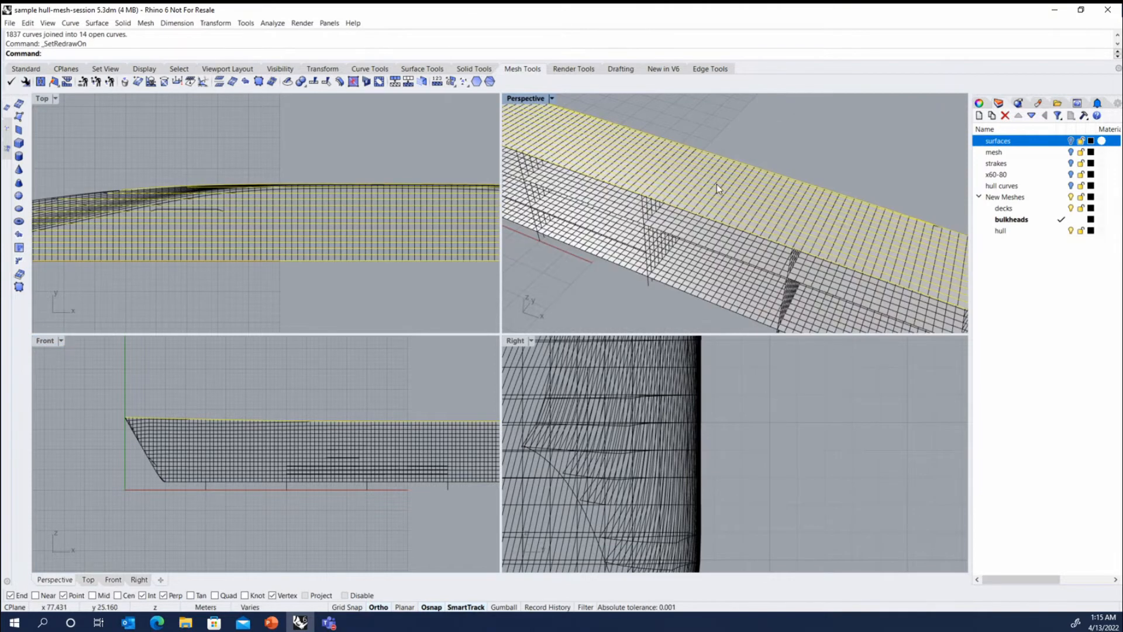
{"action": "scroll", "coordinate": [749, 164], "scroll_direction": "up", "scroll_amount": 3}
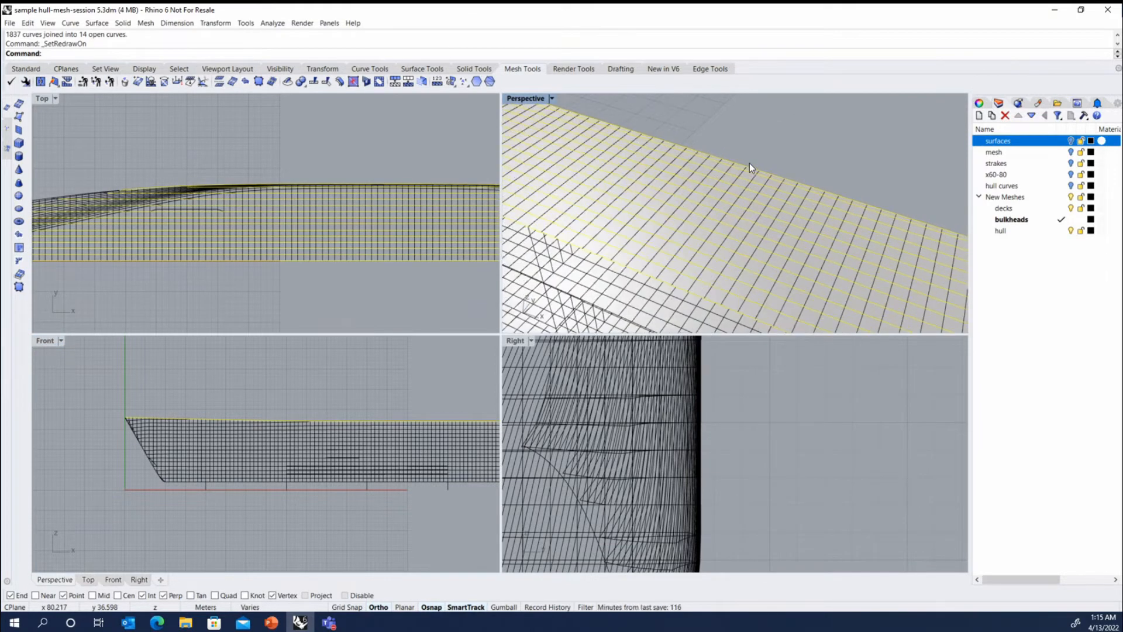
{"action": "scroll", "coordinate": [752, 167], "scroll_direction": "down", "scroll_amount": 2}
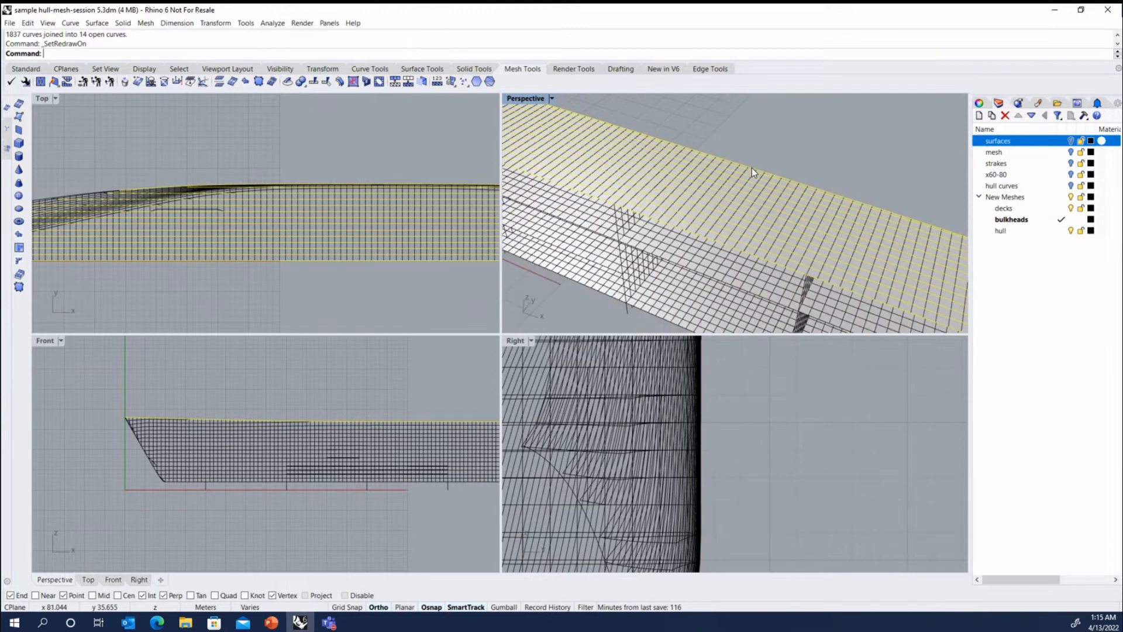
{"action": "scroll", "coordinate": [729, 180], "scroll_direction": "up", "scroll_amount": 3}
{"action": "scroll", "coordinate": [729, 180], "scroll_direction": "down", "scroll_amount": 3}
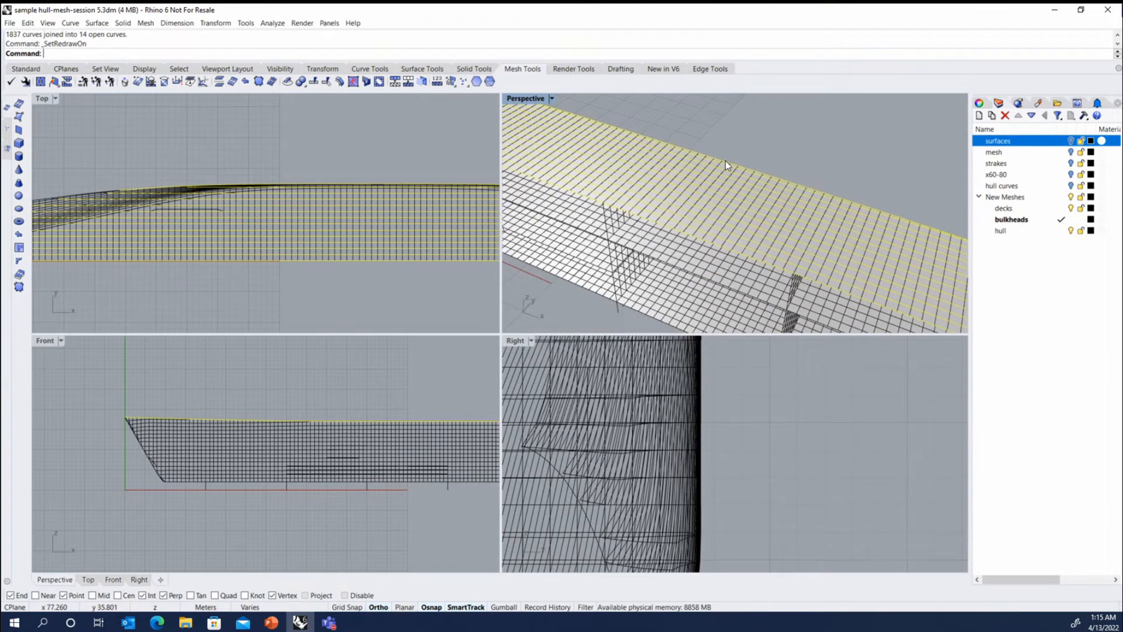
{"action": "left_click", "coordinate": [726, 160]}
{"action": "scroll", "coordinate": [704, 179], "scroll_direction": "down", "scroll_amount": 6}
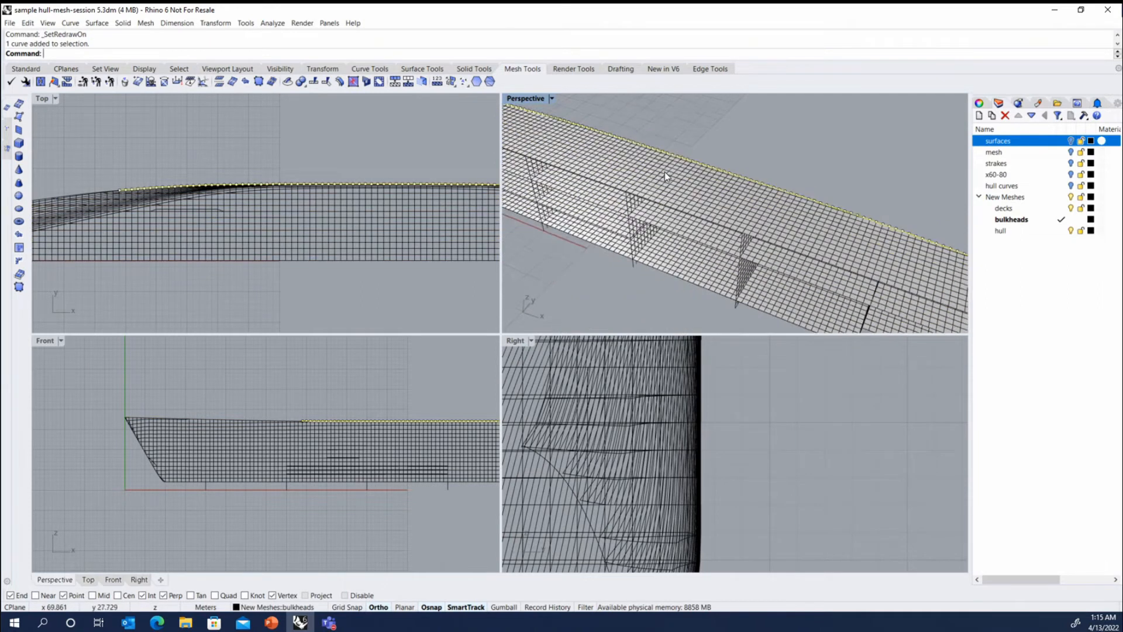
{"action": "scroll", "coordinate": [888, 242], "scroll_direction": "up", "scroll_amount": 2}
{"action": "key", "text": "Delete"}
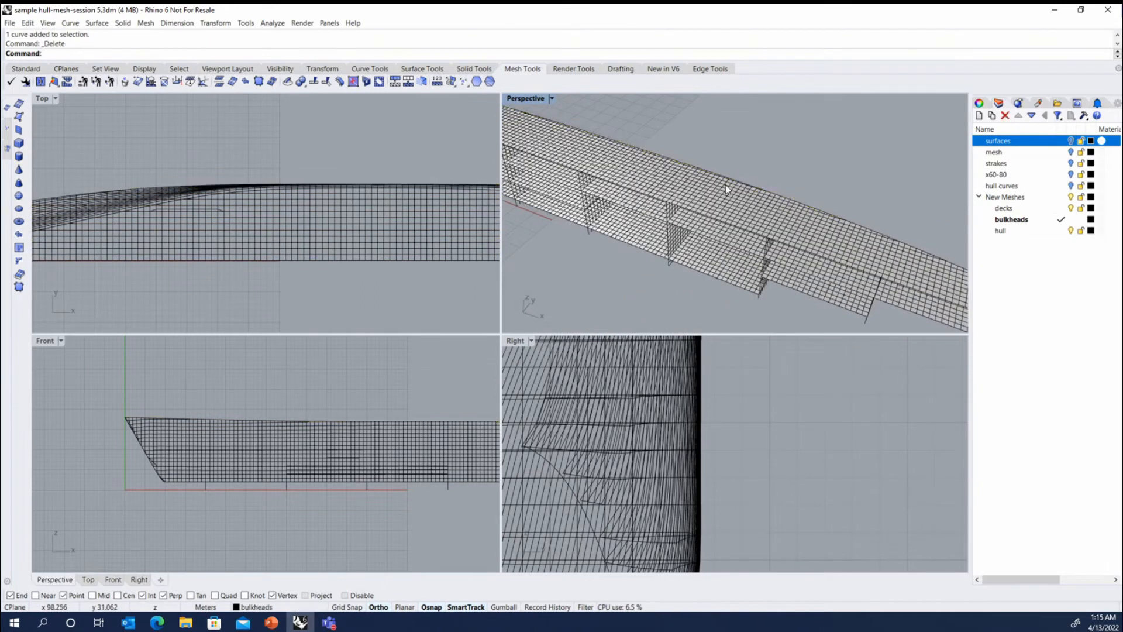
Step: Select all curves with SelCrv and remove those below the deck from the selection, using a window in the Right view
{"action": "type", "text": "SelCrv"}
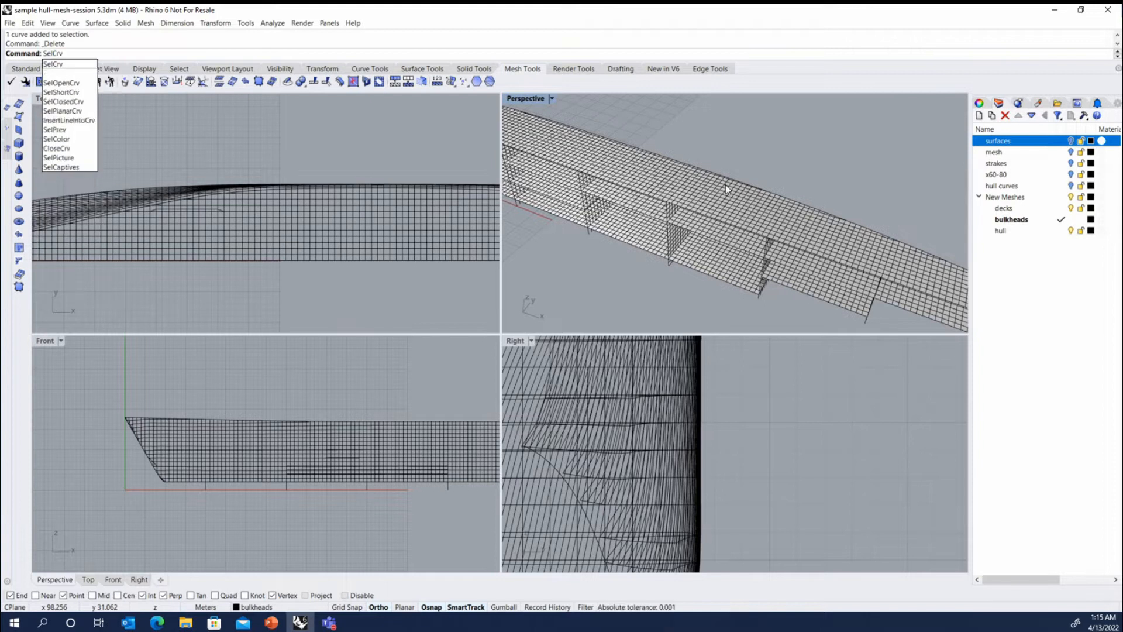
{"action": "key", "text": "Return"}
{"action": "scroll", "coordinate": [761, 146], "scroll_direction": "down", "scroll_amount": 4}
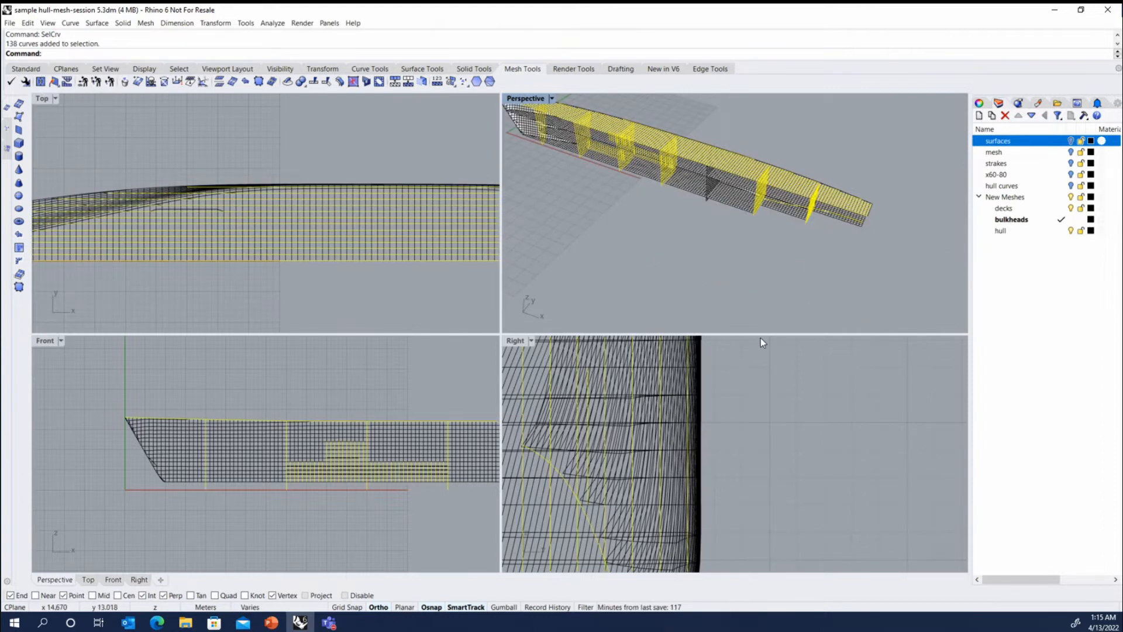
{"action": "scroll", "coordinate": [762, 337], "scroll_direction": "down", "scroll_amount": 4}
{"action": "scroll", "coordinate": [711, 433], "scroll_direction": "down", "scroll_amount": 2}
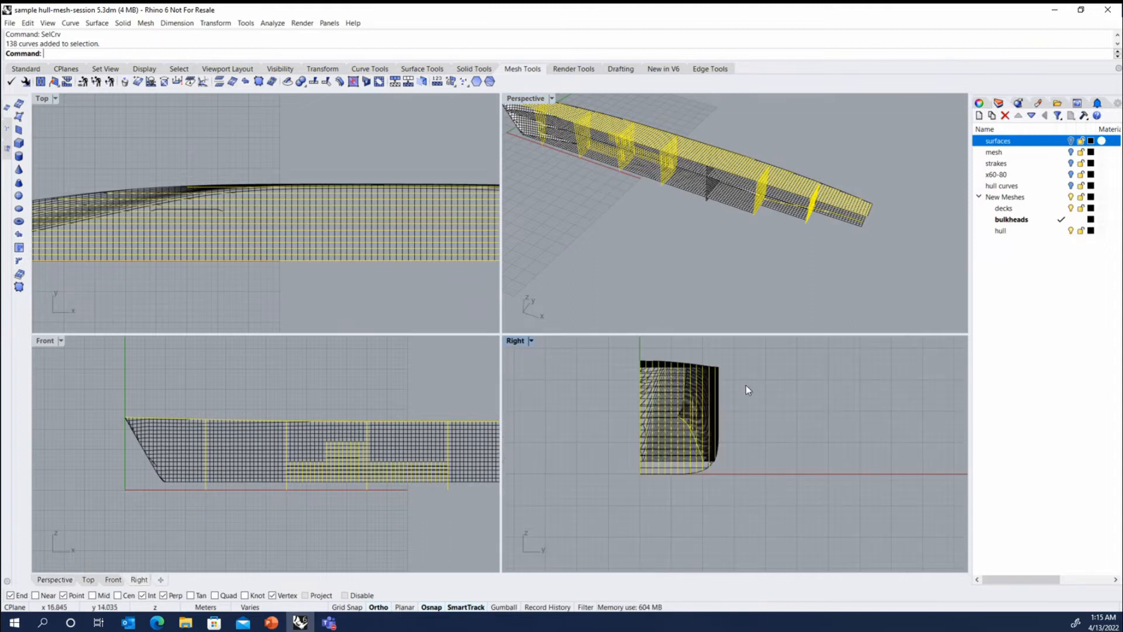
{"action": "left_click_drag", "start_coordinate": [746, 385], "coordinate": [628, 483], "text": "ctrl"}
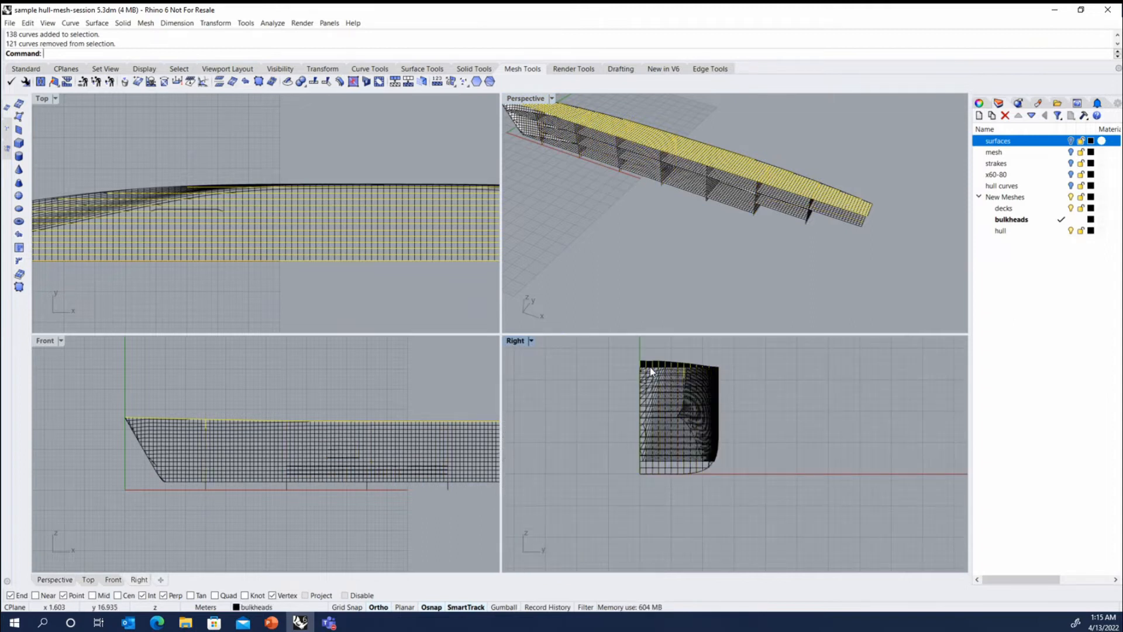
Step: Remove the remaining stray curve just below the deck near the bow from the selection, leaving only the deck beams
{"action": "scroll", "coordinate": [650, 366], "scroll_direction": "up", "scroll_amount": 5}
{"action": "scroll", "coordinate": [468, 427], "scroll_direction": "down", "scroll_amount": 1}
{"action": "scroll", "coordinate": [266, 412], "scroll_direction": "up", "scroll_amount": 3}
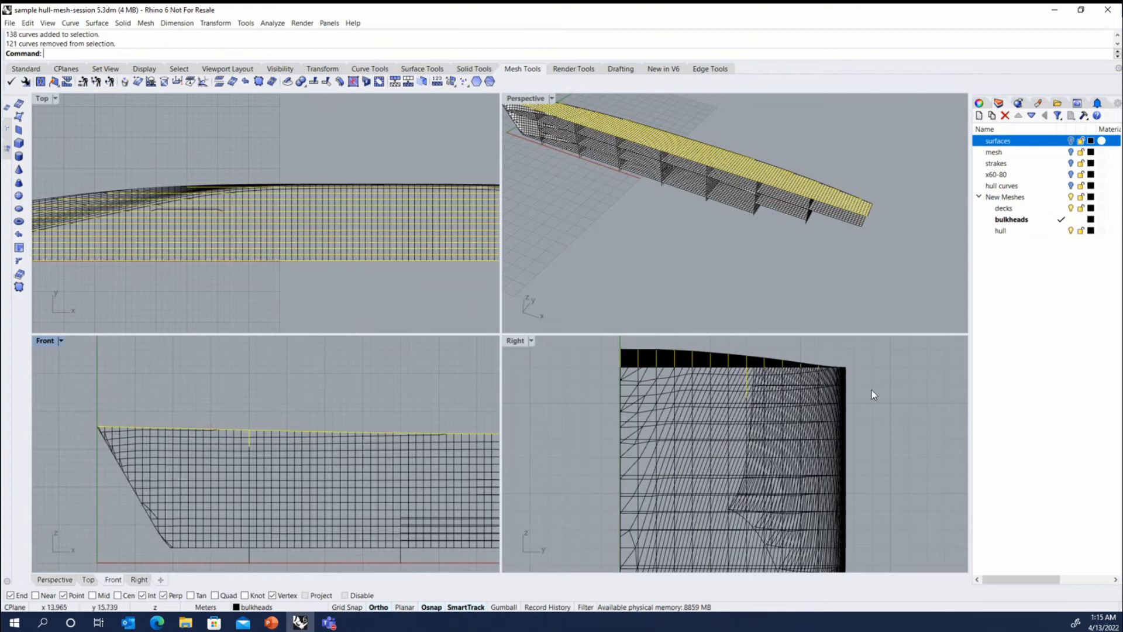
{"action": "left_click", "coordinate": [747, 384], "text": "ctrl"}
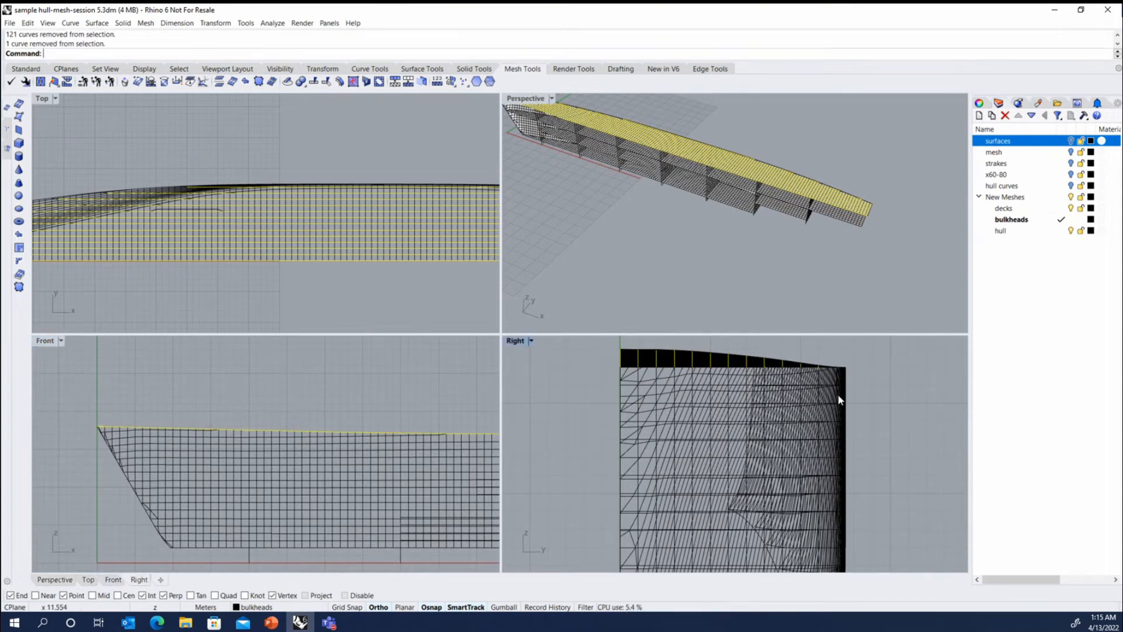
{"action": "scroll", "coordinate": [632, 402], "scroll_direction": "down", "scroll_amount": 4}
{"action": "right_click_drag", "start_coordinate": [727, 244], "coordinate": [667, 224]}
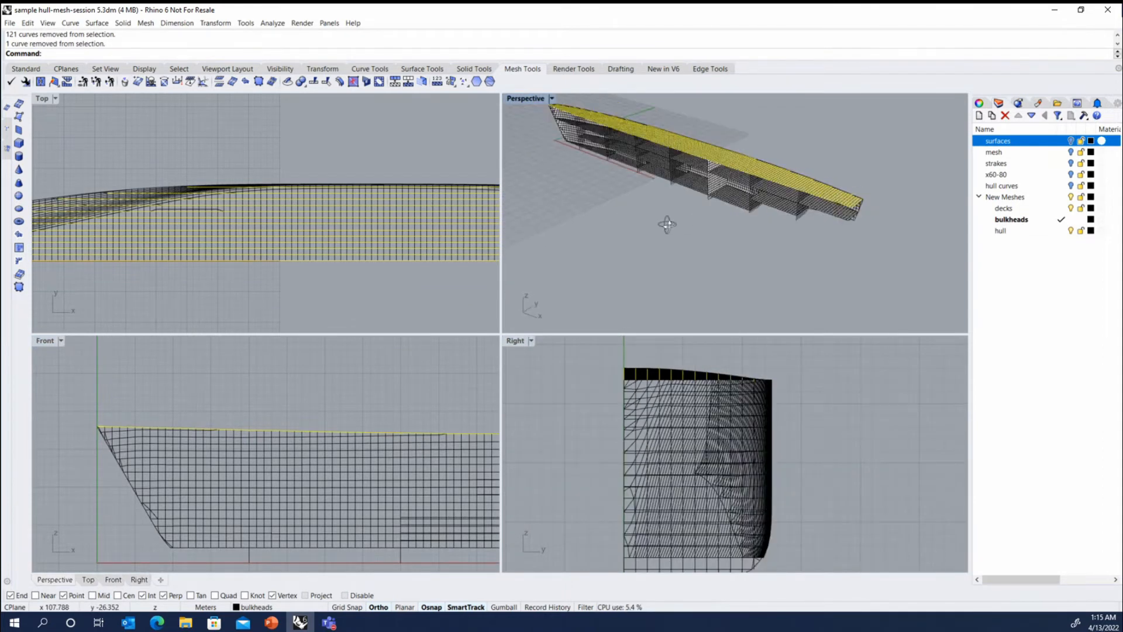
{"action": "scroll", "coordinate": [747, 139], "scroll_direction": "up", "scroll_amount": 8}
{"action": "scroll", "coordinate": [754, 155], "scroll_direction": "down", "scroll_amount": 4}
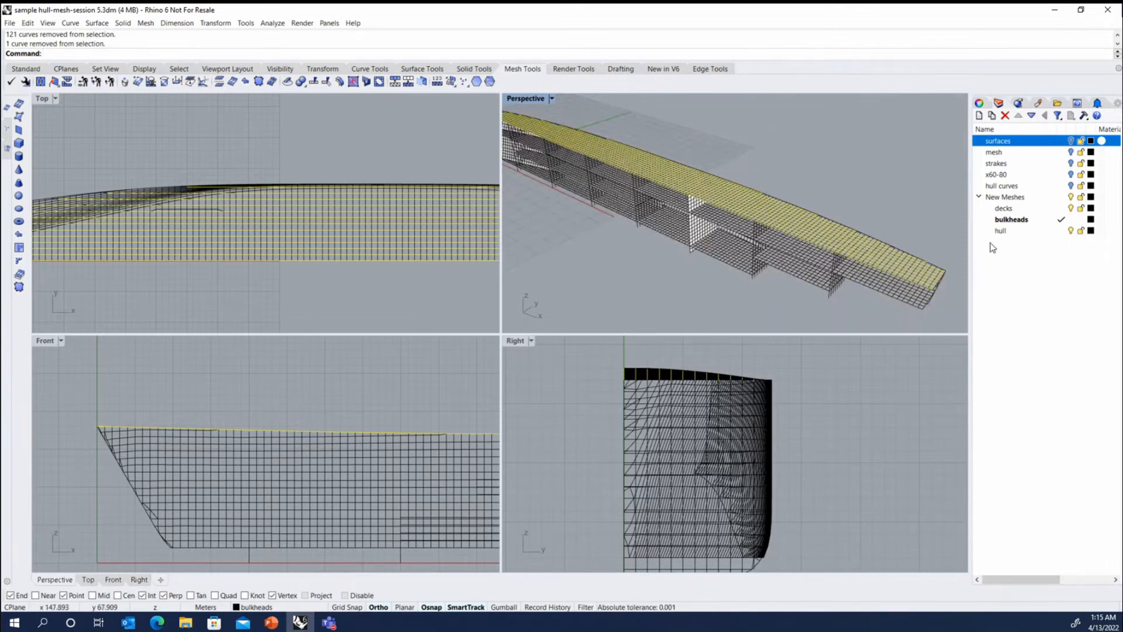
Step: Create a sublayer named beams under the decks layer
{"action": "left_click", "coordinate": [1004, 208]}
{"action": "left_click", "coordinate": [992, 115]}
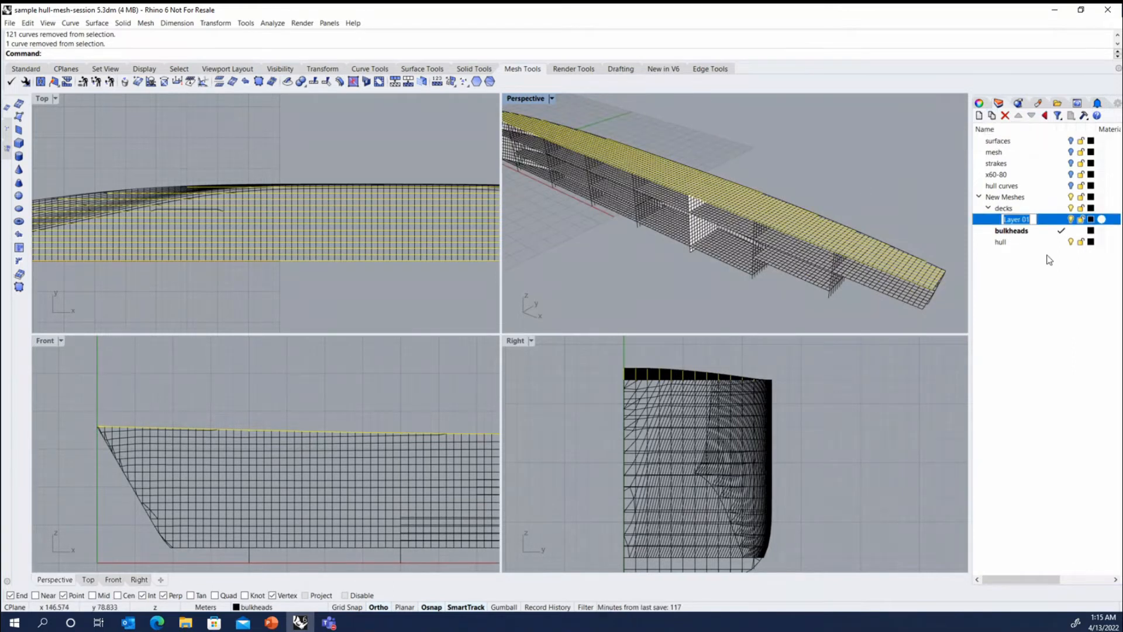
{"action": "type", "text": "beams"}
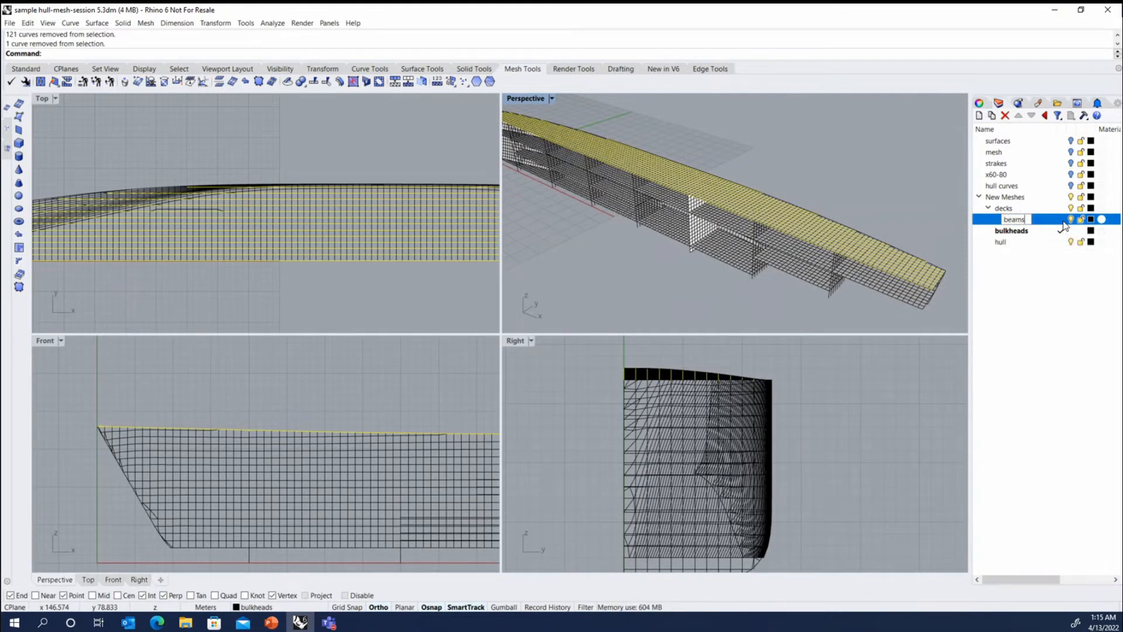
{"action": "key", "text": "Return"}
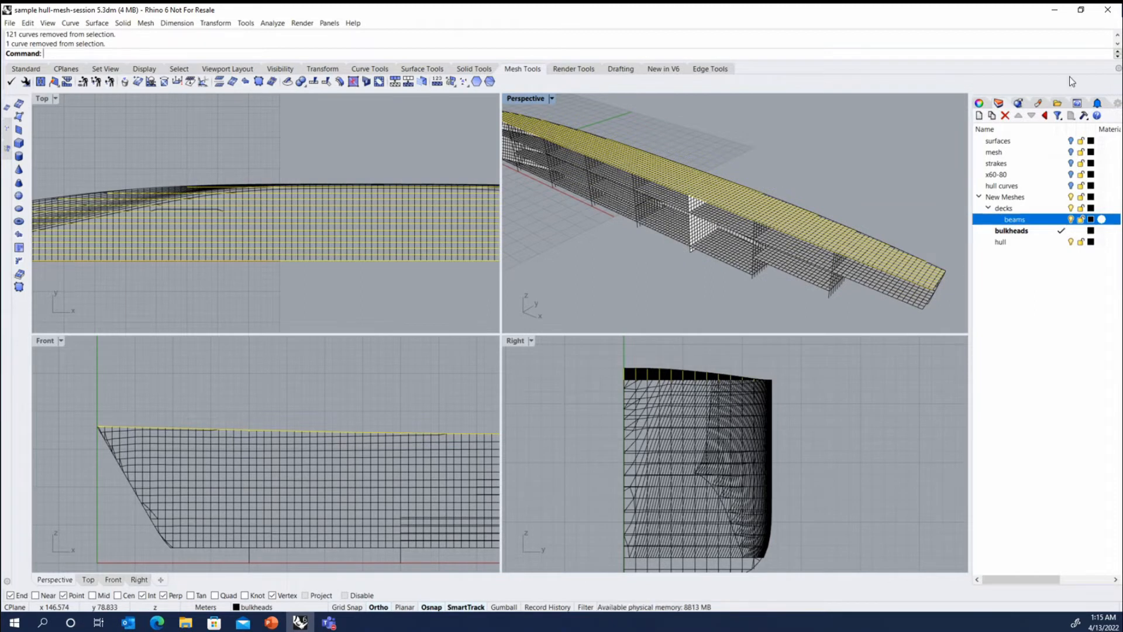
Step: Move the selected deck beam curves to the beams layer and clear the selection
{"action": "left_click", "coordinate": [980, 104]}
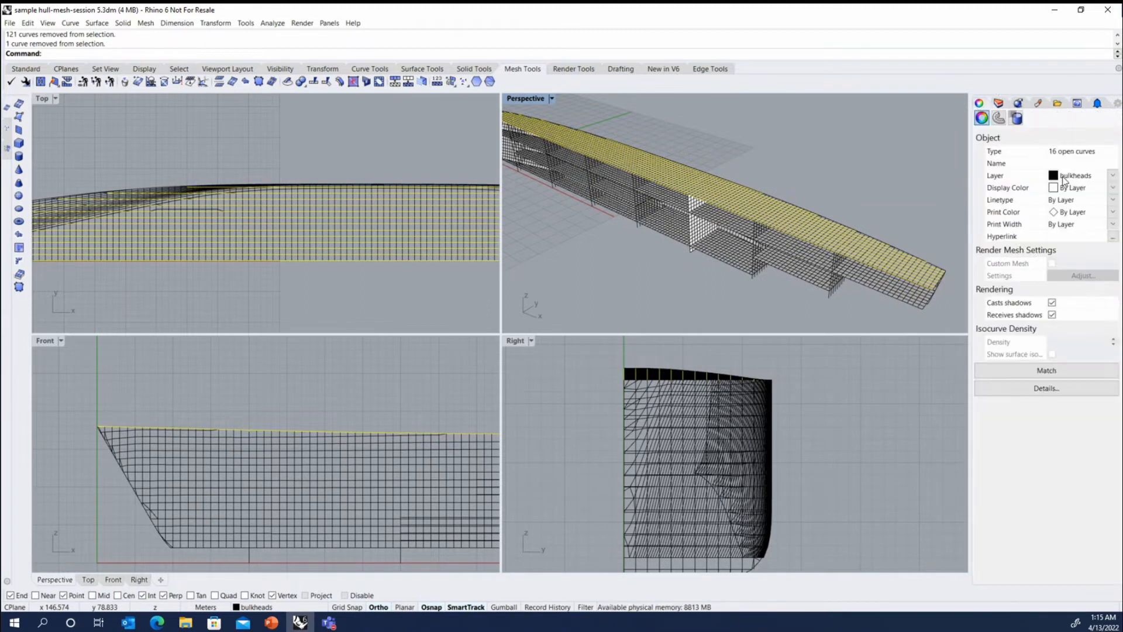
{"action": "left_click", "coordinate": [1064, 177]}
{"action": "left_click", "coordinate": [1083, 267]}
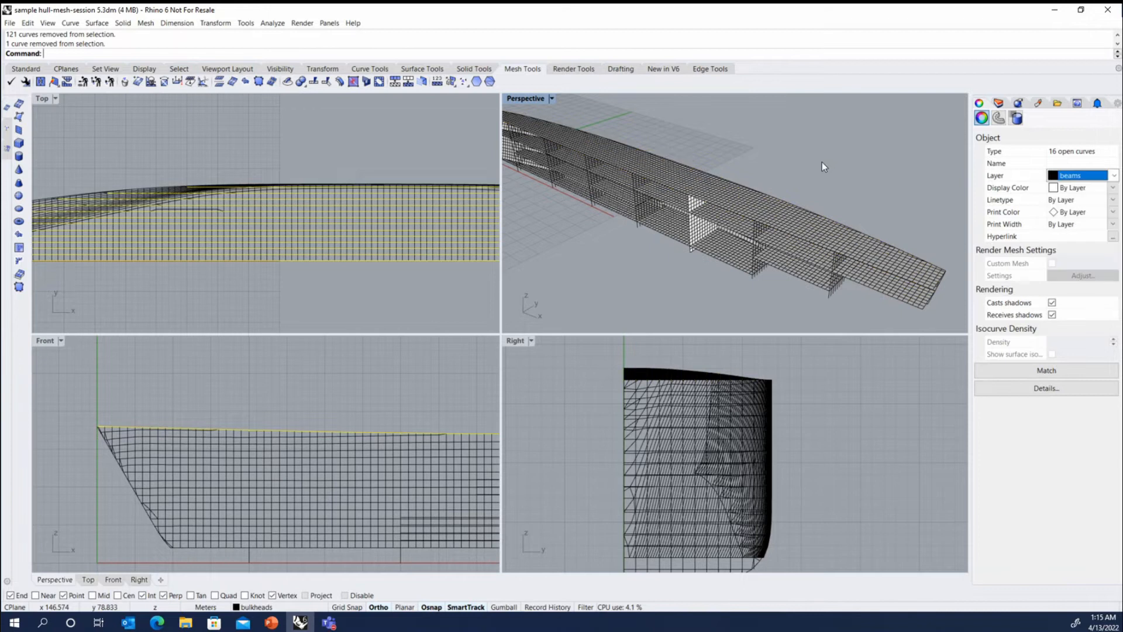
{"action": "left_click", "coordinate": [823, 166]}
Step: Set the beams layer's color to Red
{"action": "left_click", "coordinate": [999, 104]}
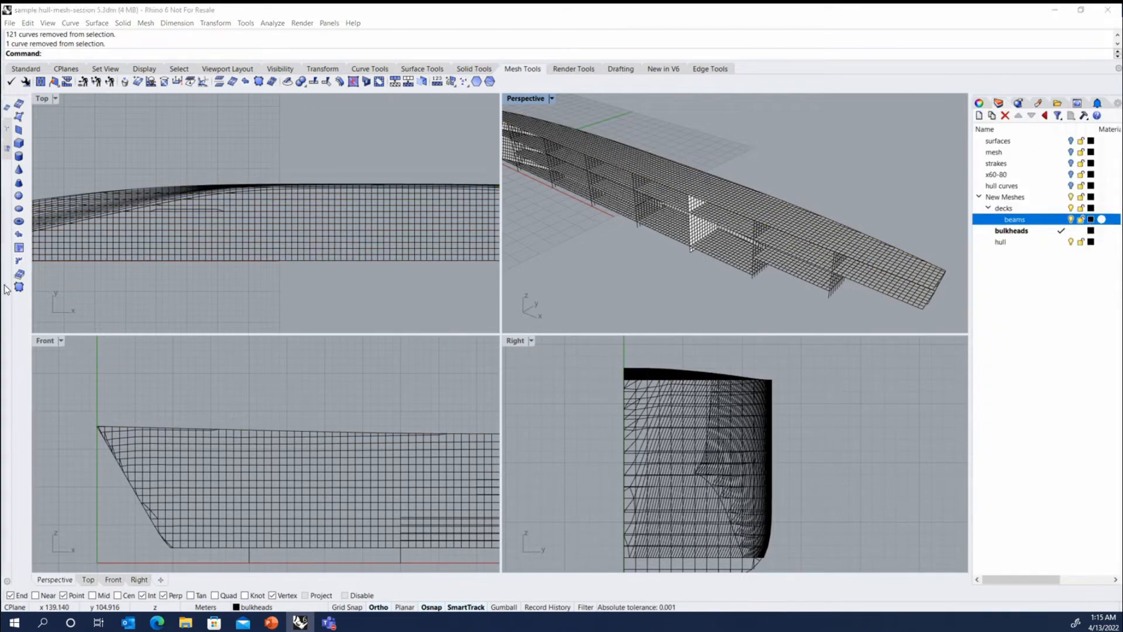
{"action": "left_click", "coordinate": [1092, 219]}
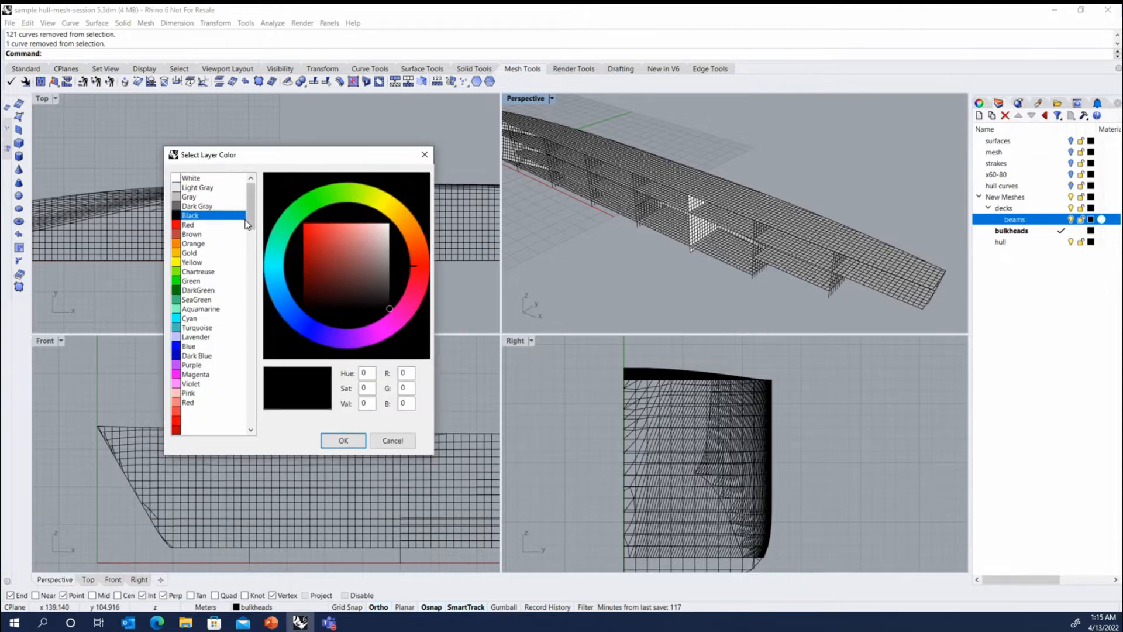
{"action": "left_click", "coordinate": [188, 225]}
{"action": "left_click", "coordinate": [343, 440]}
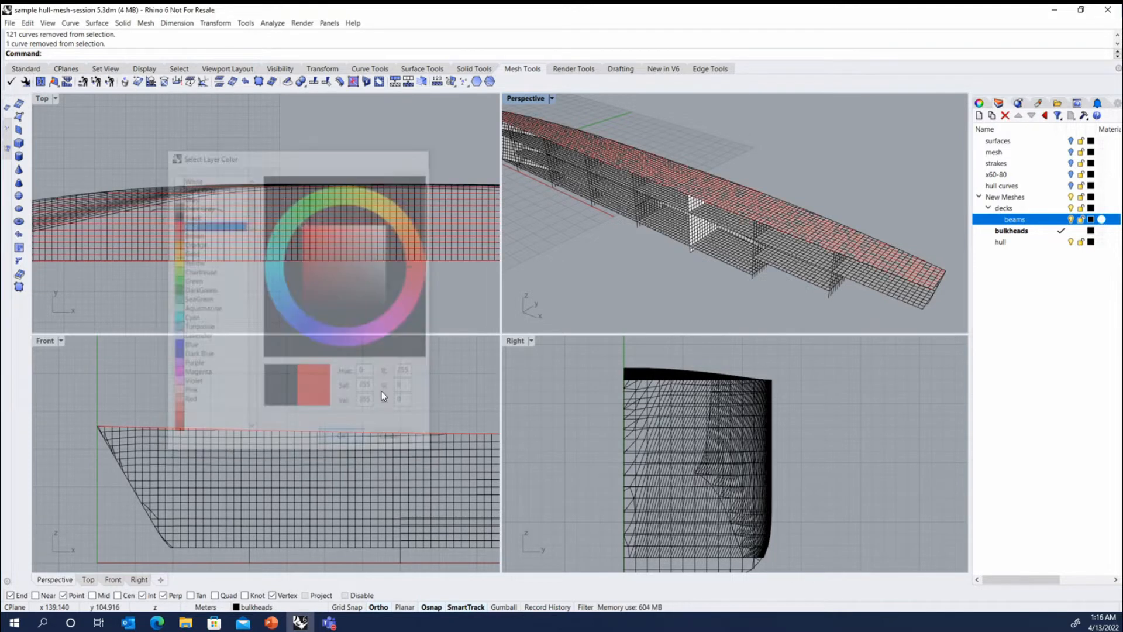
Step: Examine the red longitudinal beams on the deck from above and below along the length of the hull
{"action": "scroll", "coordinate": [665, 189], "scroll_direction": "up", "scroll_amount": 5}
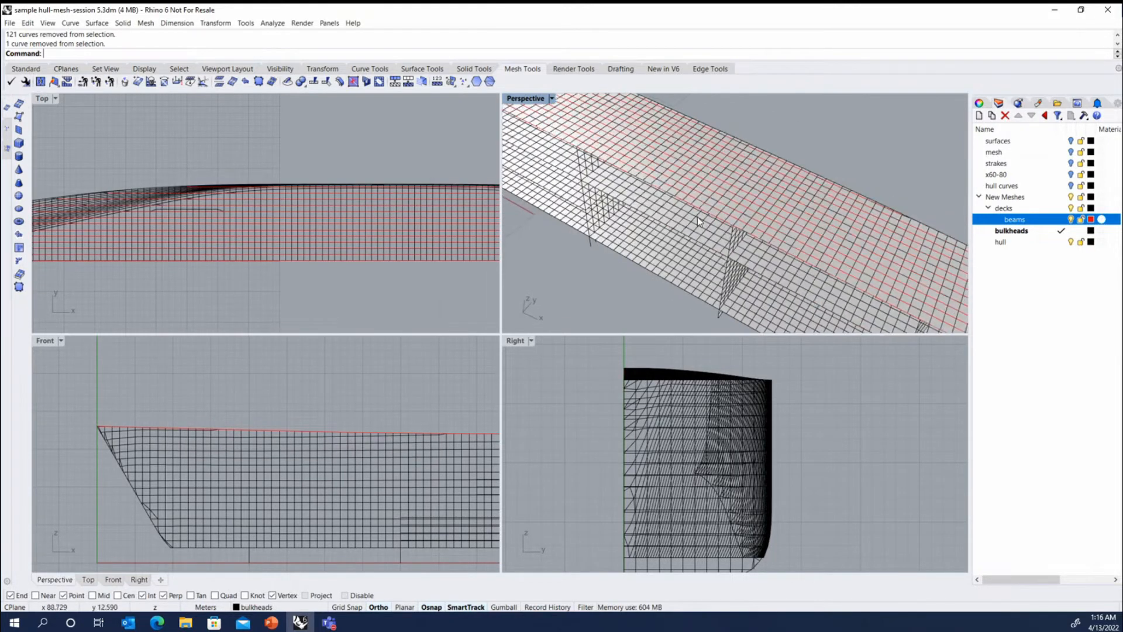
{"action": "right_click_drag", "start_coordinate": [670, 187], "coordinate": [763, 167]}
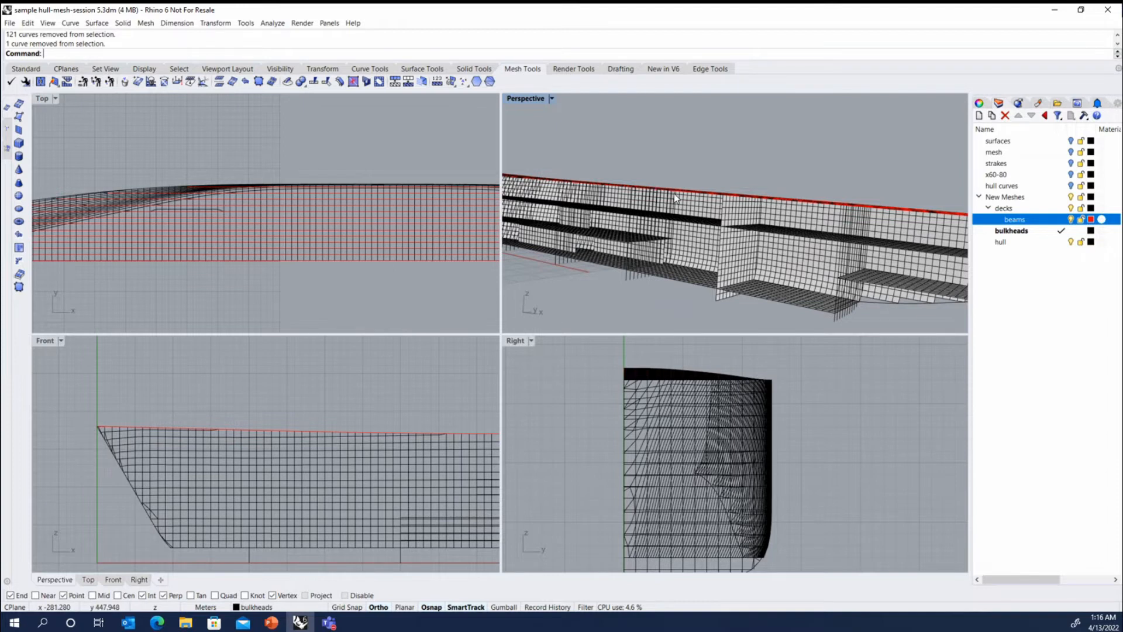
{"action": "mouse_move", "coordinate": [674, 193]}
{"action": "right_mouse_down"}
{"action": "mouse_move", "coordinate": [702, 156]}
{"action": "mouse_move", "coordinate": [661, 198]}
{"action": "right_mouse_up"}
{"action": "scroll", "coordinate": [661, 198], "scroll_direction": "up", "scroll_amount": 5}
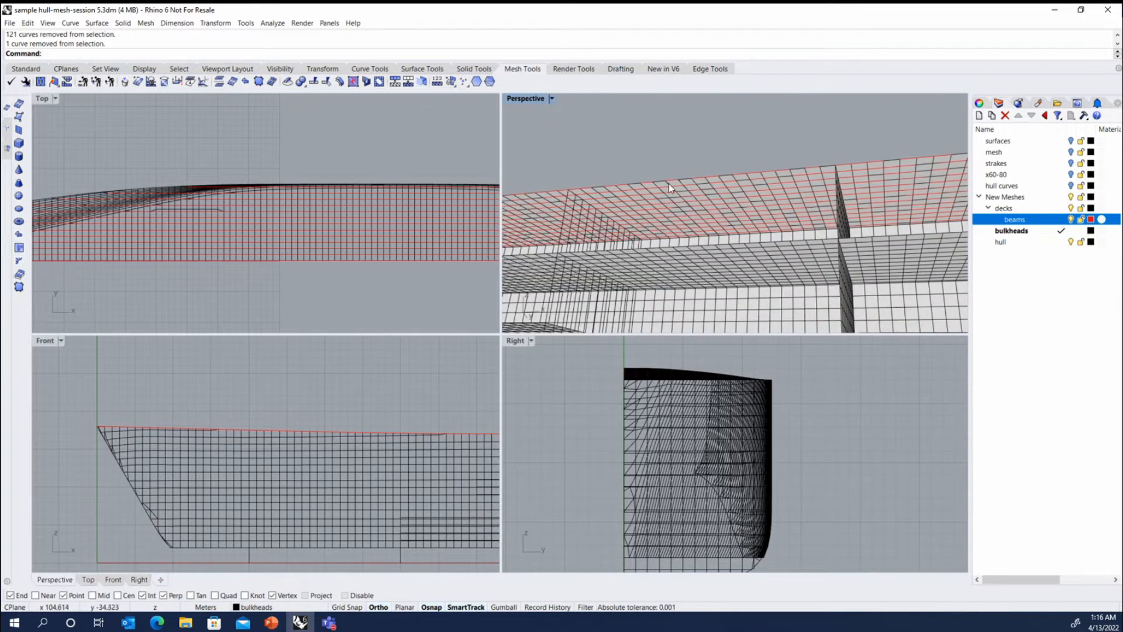
{"action": "scroll", "coordinate": [669, 185], "scroll_direction": "down", "scroll_amount": 4}
{"action": "scroll", "coordinate": [692, 184], "scroll_direction": "up", "scroll_amount": 3}
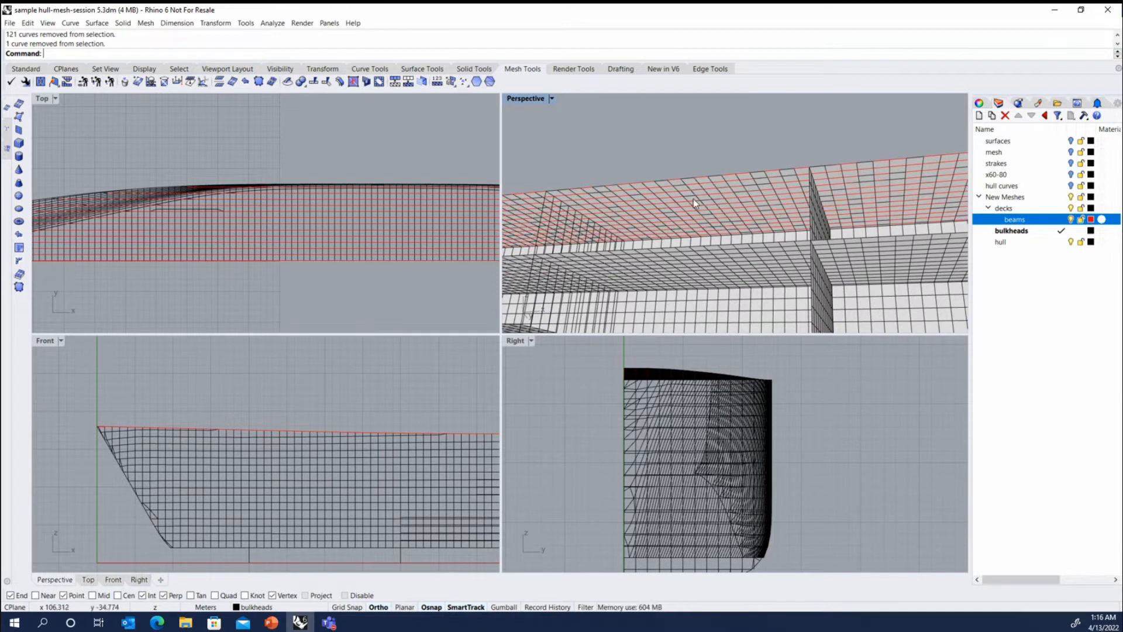
{"action": "scroll", "coordinate": [760, 185], "scroll_direction": "down", "scroll_amount": 6}
{"action": "scroll", "coordinate": [580, 196], "scroll_direction": "up", "scroll_amount": 3}
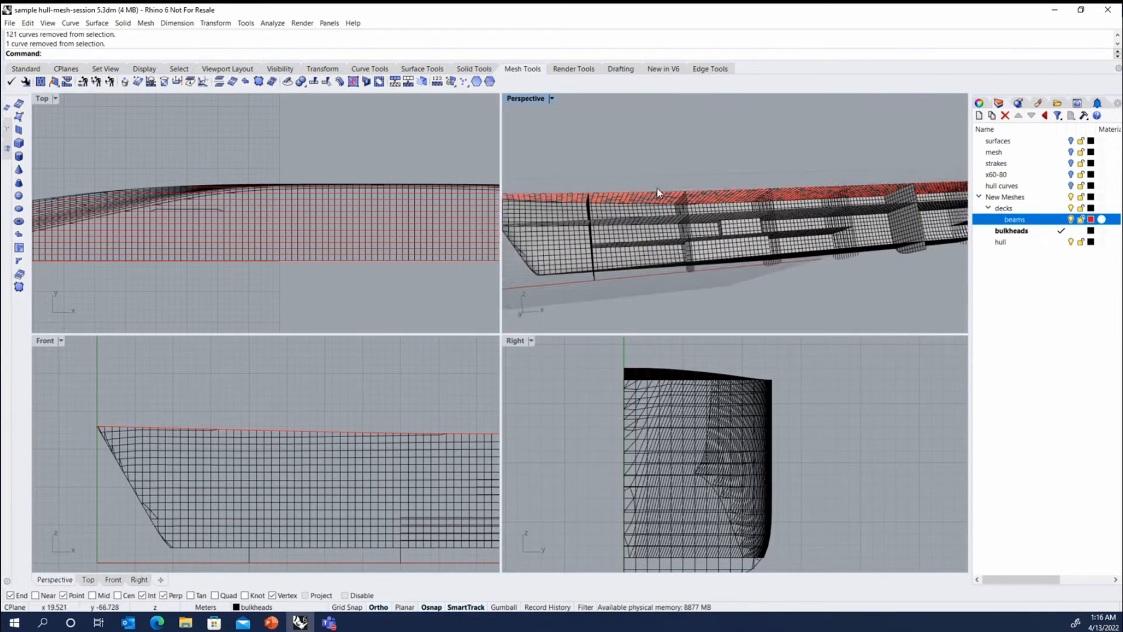
{"action": "right_click_drag", "start_coordinate": [755, 234], "coordinate": [719, 260]}
{"action": "scroll", "coordinate": [718, 255], "scroll_direction": "up", "scroll_amount": 3}
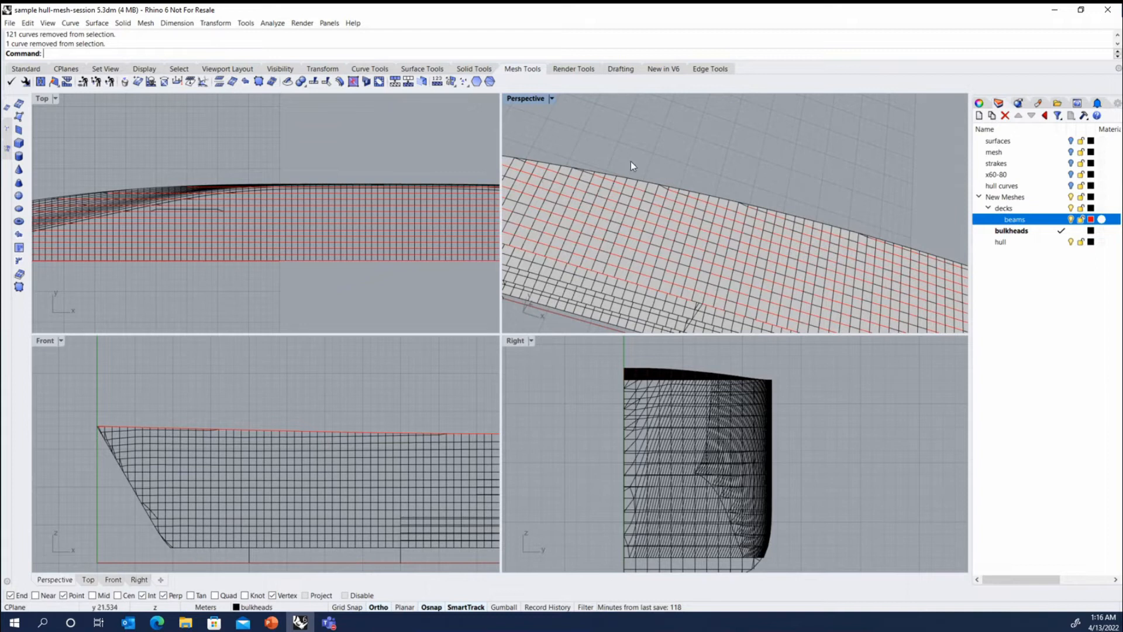
{"action": "scroll", "coordinate": [613, 162], "scroll_direction": "down", "scroll_amount": 3}
{"action": "scroll", "coordinate": [680, 199], "scroll_direction": "up", "scroll_amount": 6}
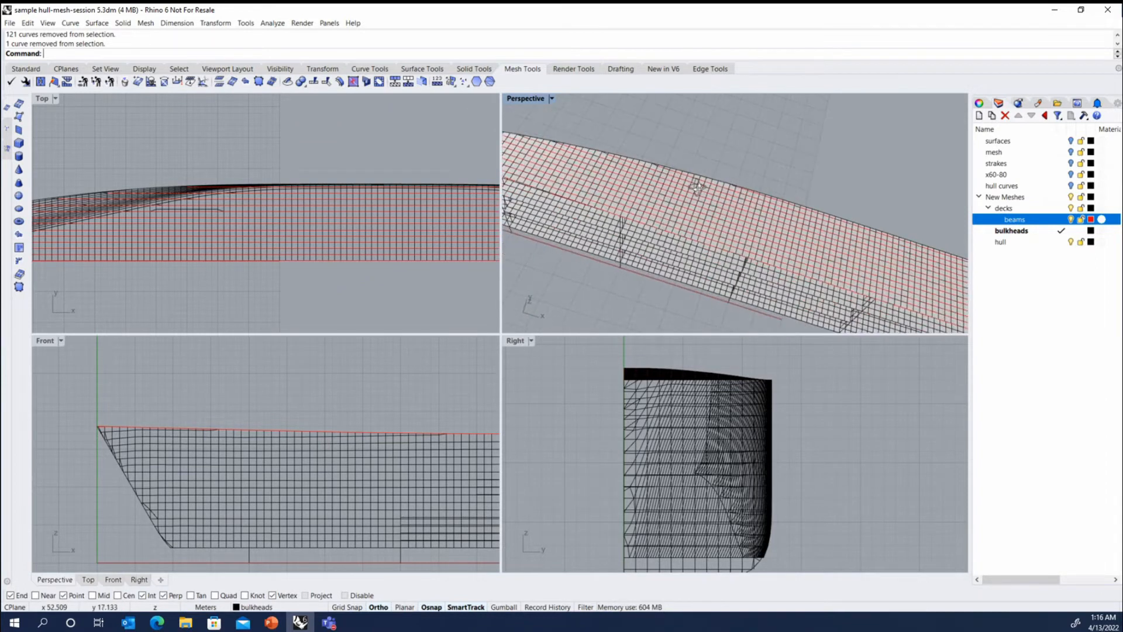
Step: Select the upper deck mesh and load the export maestro beams-12-11-19.rvb script
{"action": "left_click", "coordinate": [683, 220]}
{"action": "scroll", "coordinate": [646, 187], "scroll_direction": "down", "scroll_amount": 2}
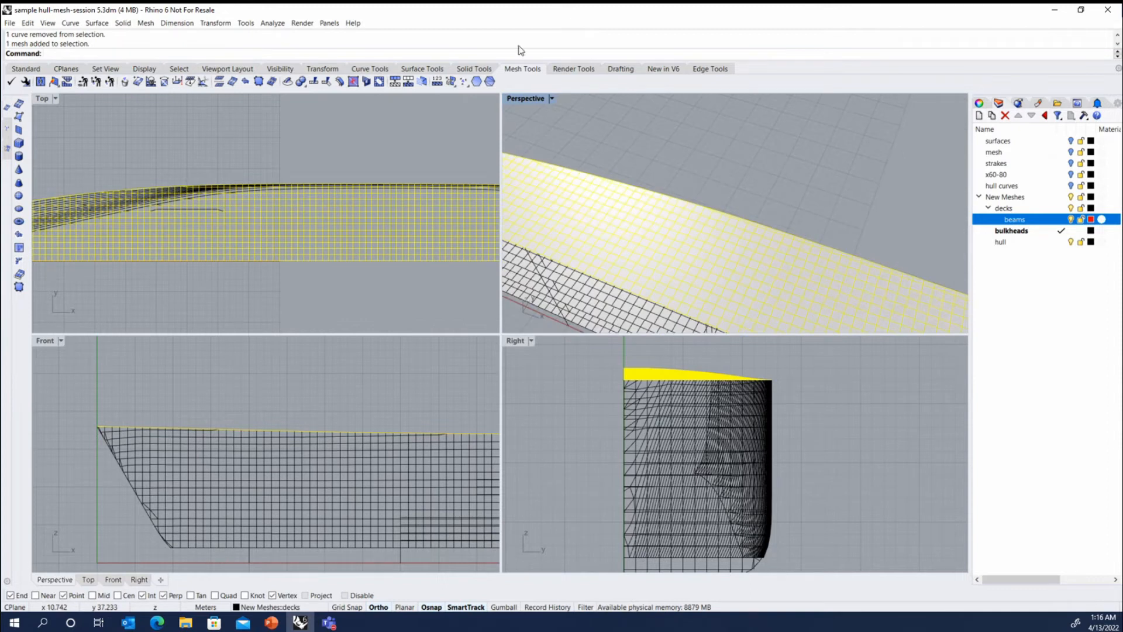
{"action": "middle_click", "coordinate": [574, 96]}
{"action": "left_click", "coordinate": [566, 97]}
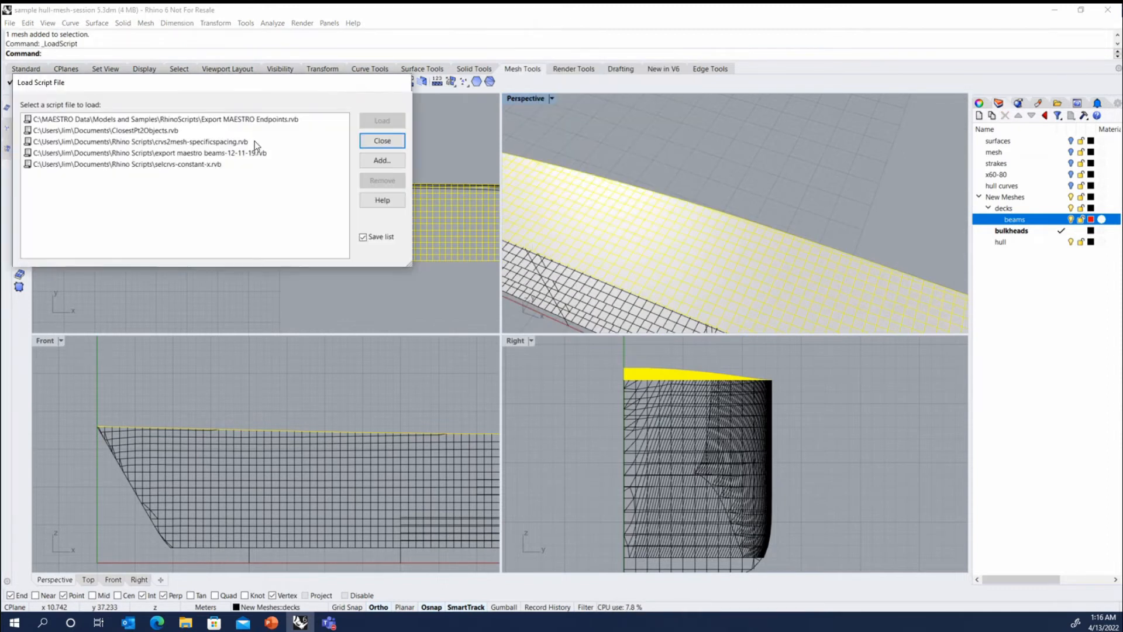
{"action": "double_click", "coordinate": [229, 155]}
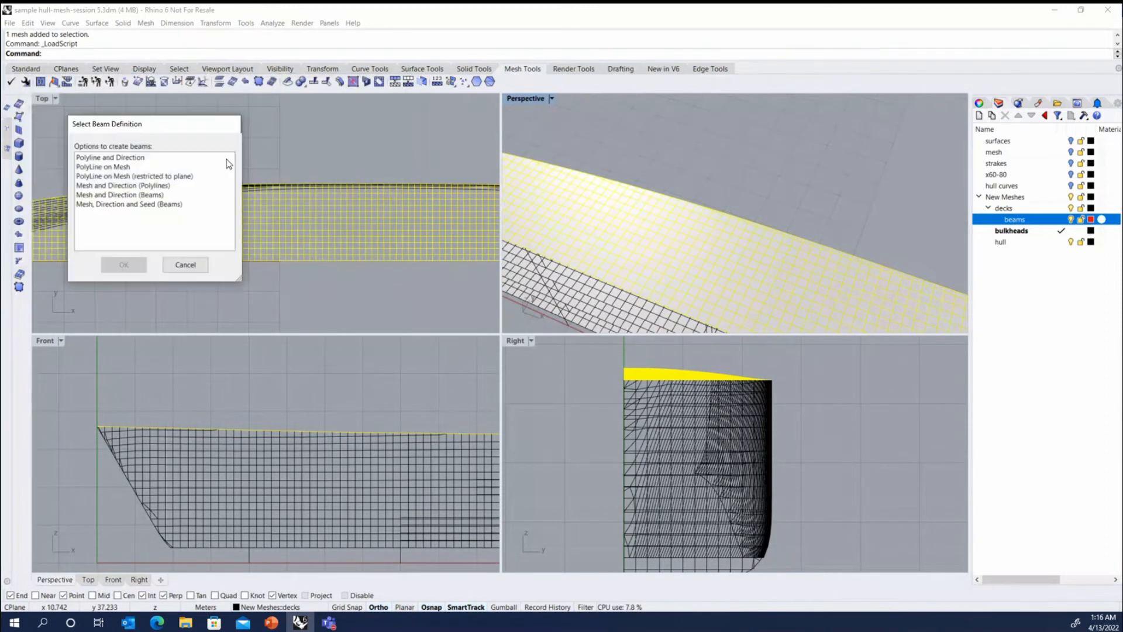
Step: Extract polylines from the deck mesh with Mesh and Direction (Polylines), using a transverse direction in the Top view and a 5 deg tolerance
{"action": "left_click", "coordinate": [146, 186]}
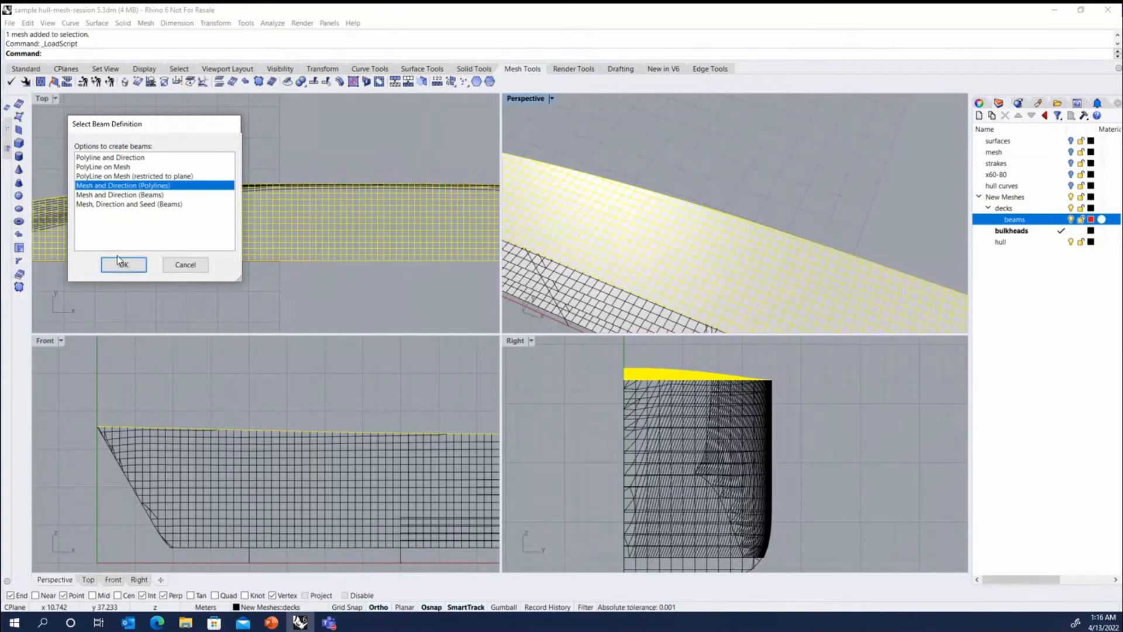
{"action": "left_click", "coordinate": [122, 264]}
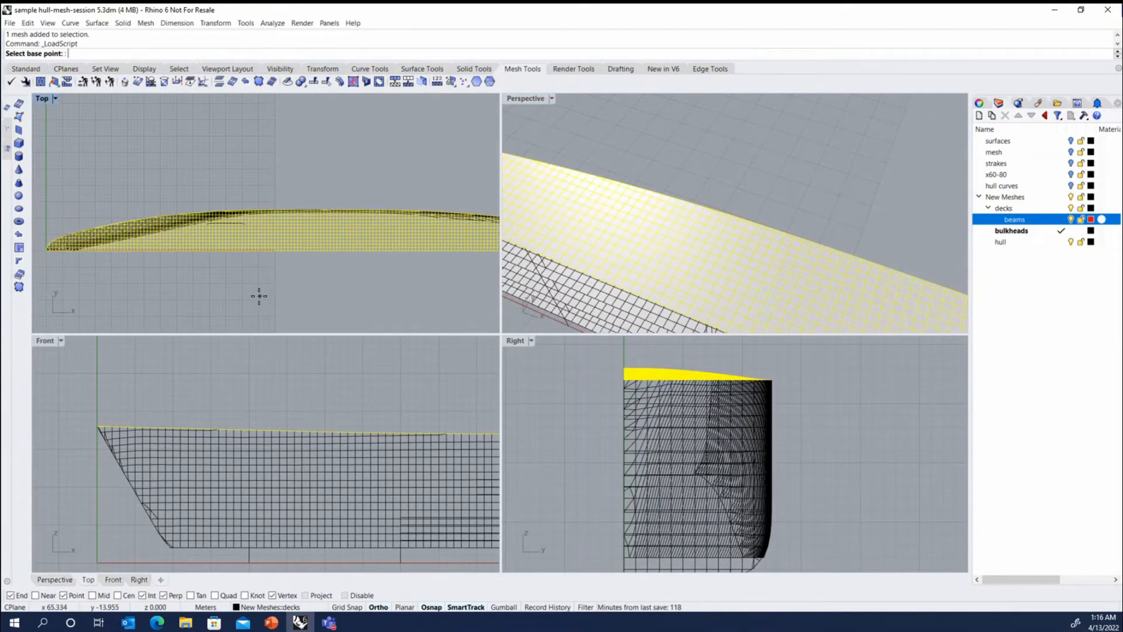
{"action": "left_click", "coordinate": [255, 300]}
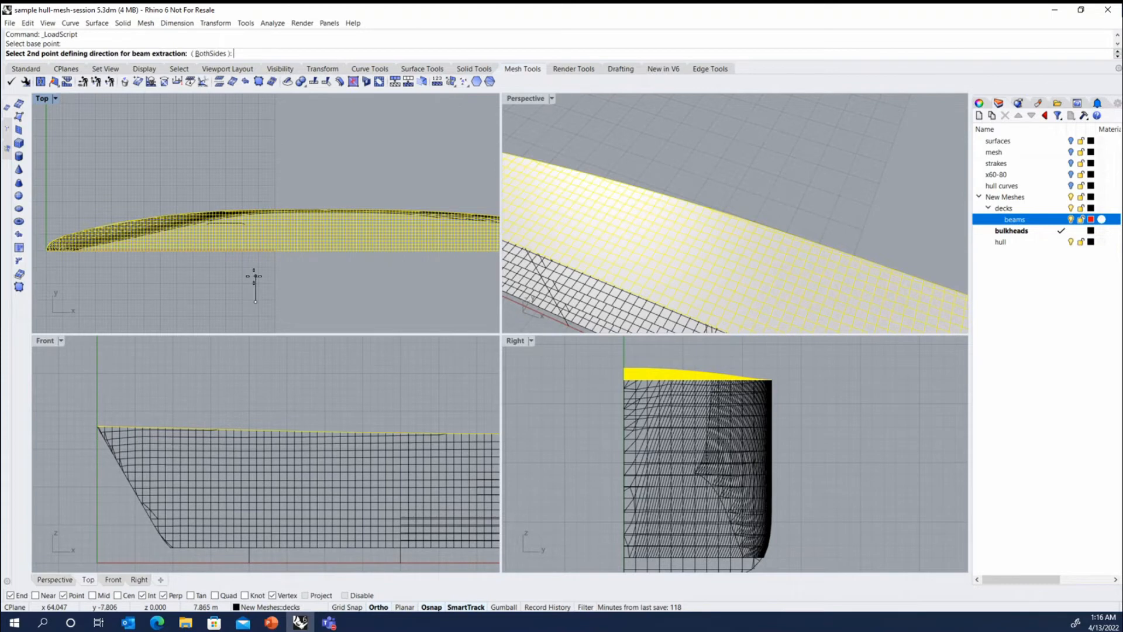
{"action": "left_click", "coordinate": [253, 276]}
{"action": "left_click", "coordinate": [328, 257]}
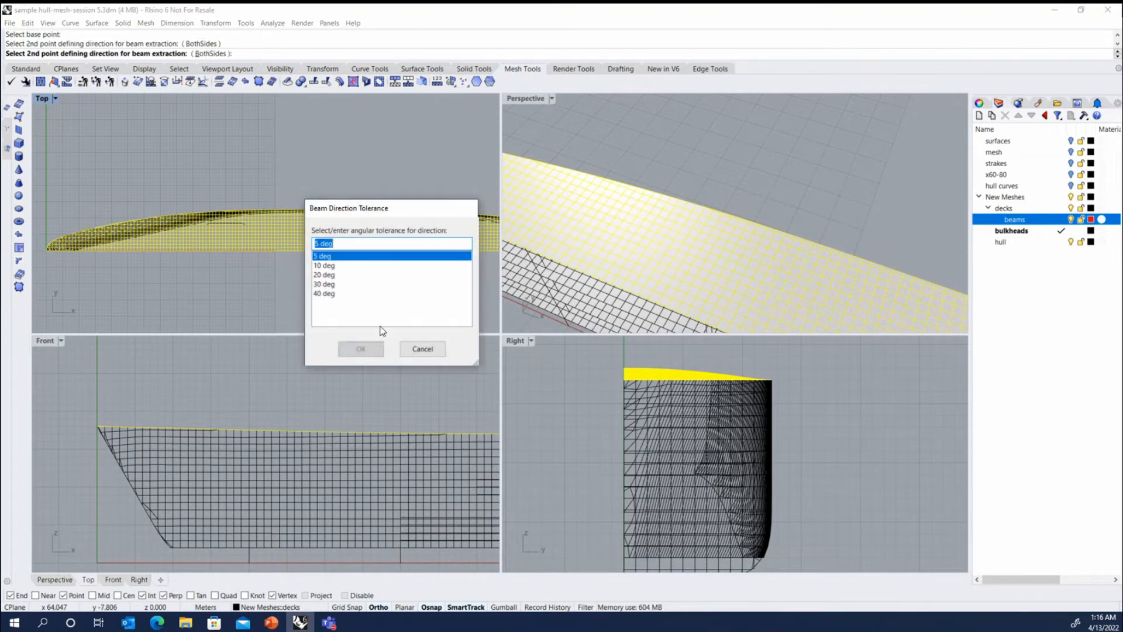
{"action": "left_click", "coordinate": [361, 349]}
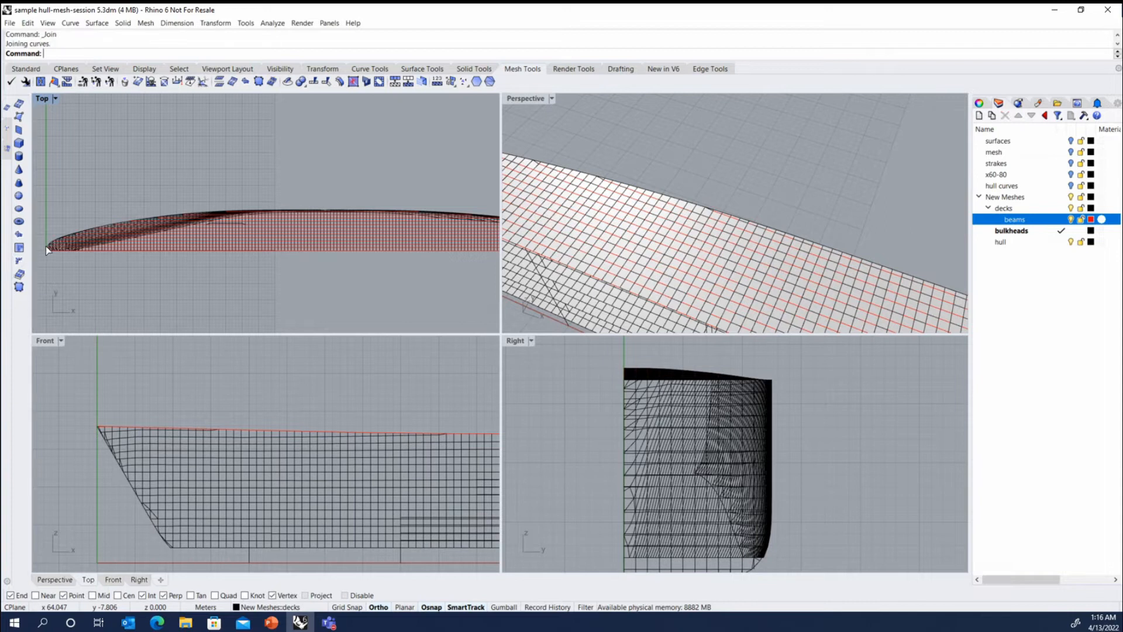
{"action": "scroll", "coordinate": [389, 250], "scroll_direction": "down", "scroll_amount": 2}
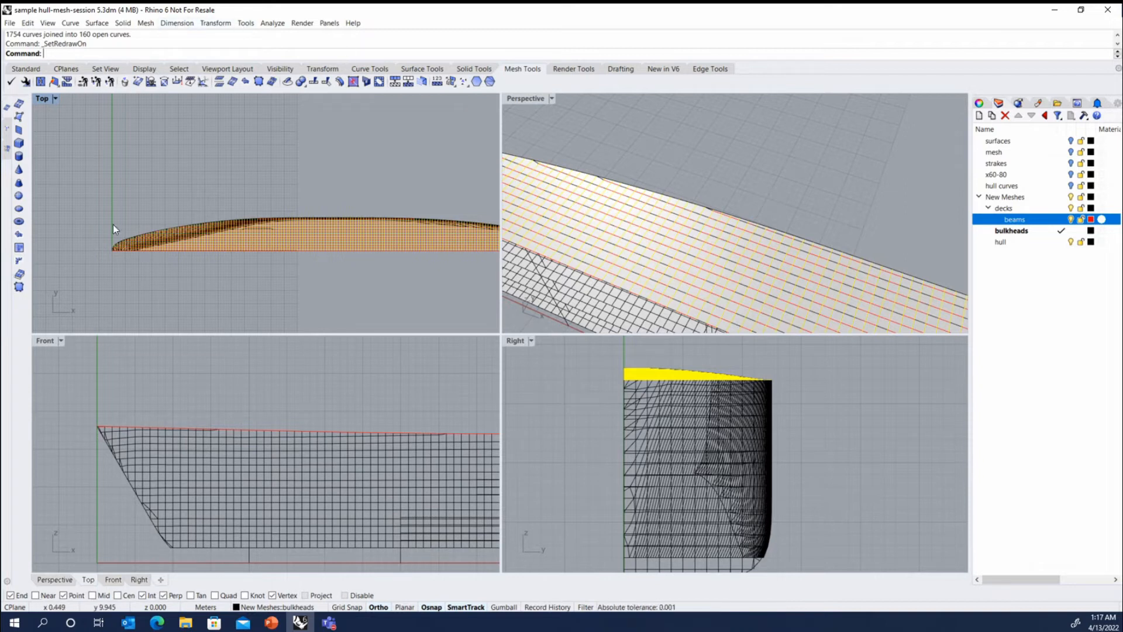
{"action": "left_click", "coordinate": [6, 129]}
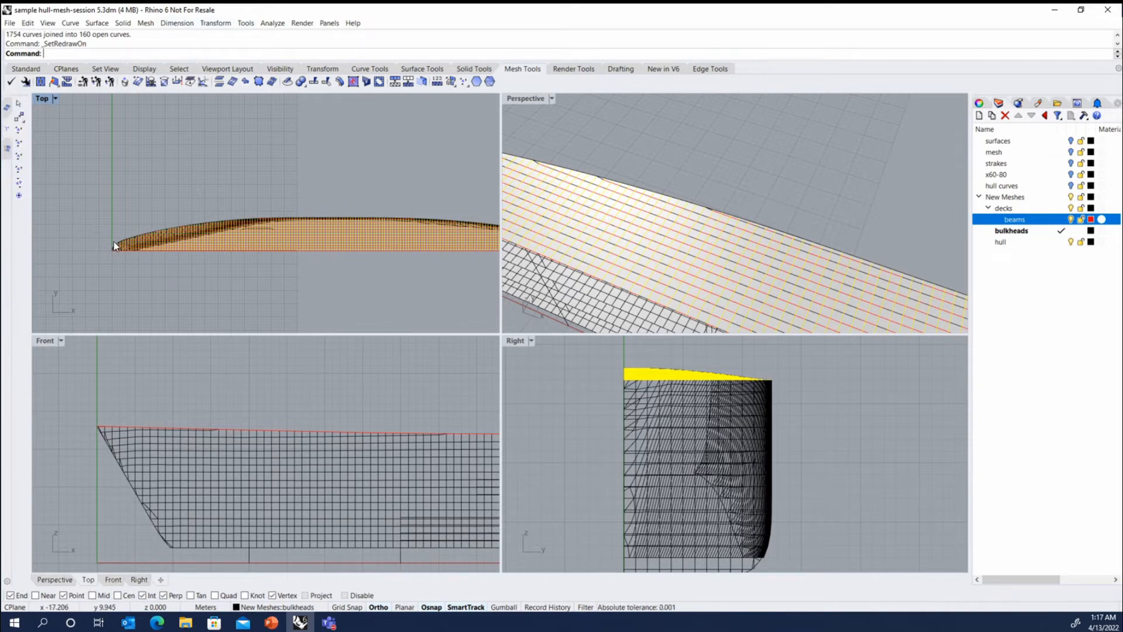
{"action": "scroll", "coordinate": [72, 236], "scroll_direction": "down", "scroll_amount": 1}
{"action": "scroll", "coordinate": [34, 224], "scroll_direction": "up", "scroll_amount": 2}
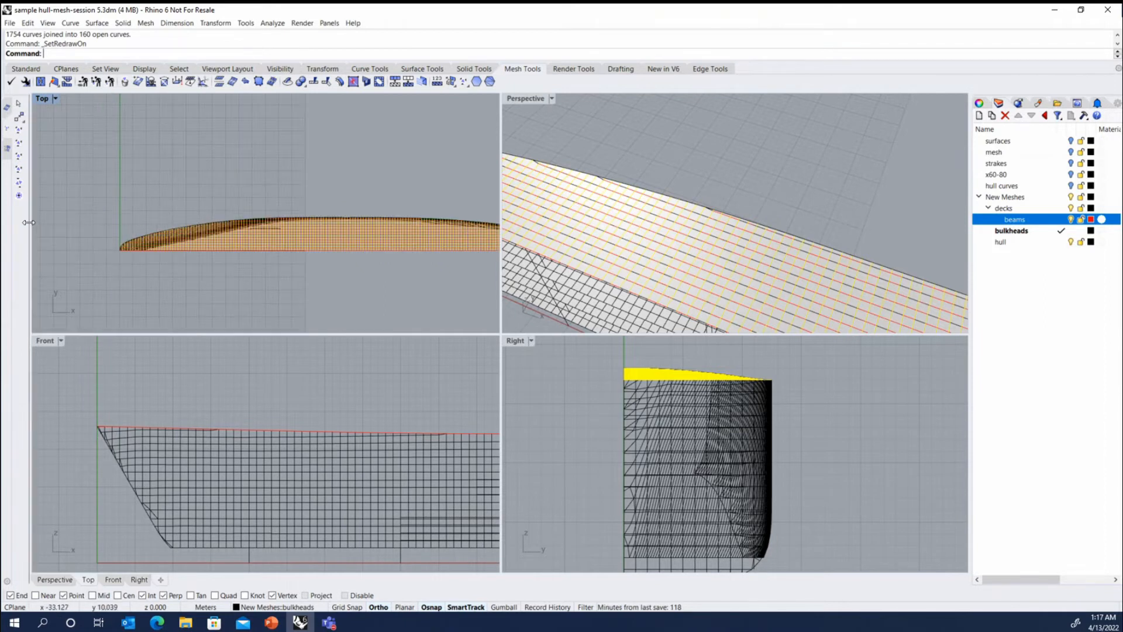
{"action": "scroll", "coordinate": [26, 224], "scroll_direction": "up", "scroll_amount": 1}
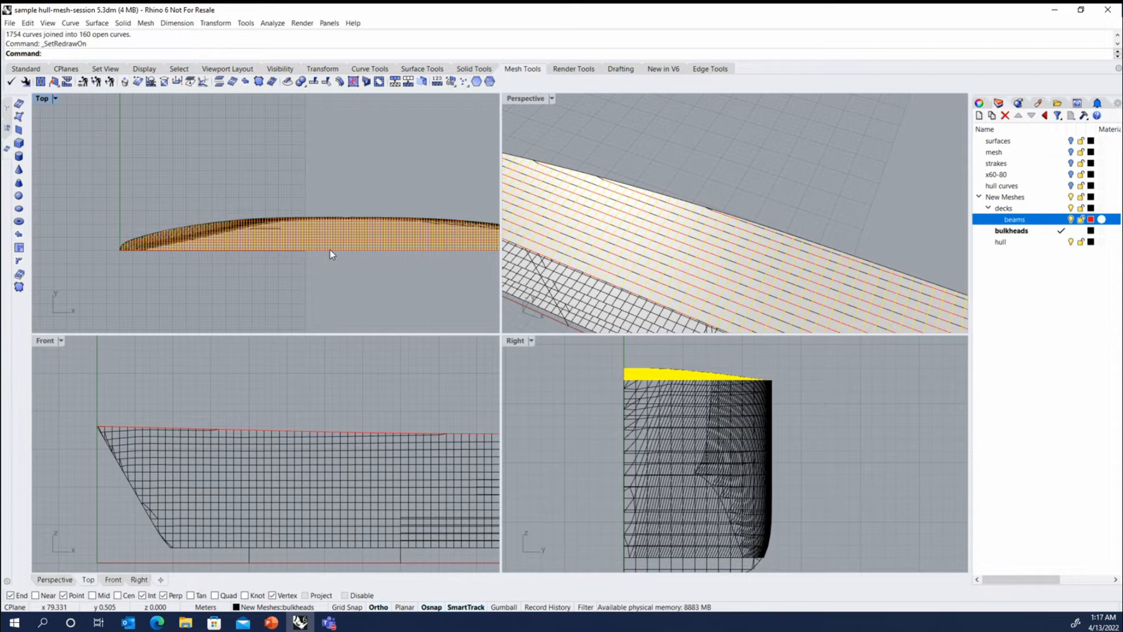
Step: Filter the transverse deck curves with the selcrvs-constant-x.rvb script, using X reference 0 and an X interval of 2
{"action": "left_click", "coordinate": [245, 23]}
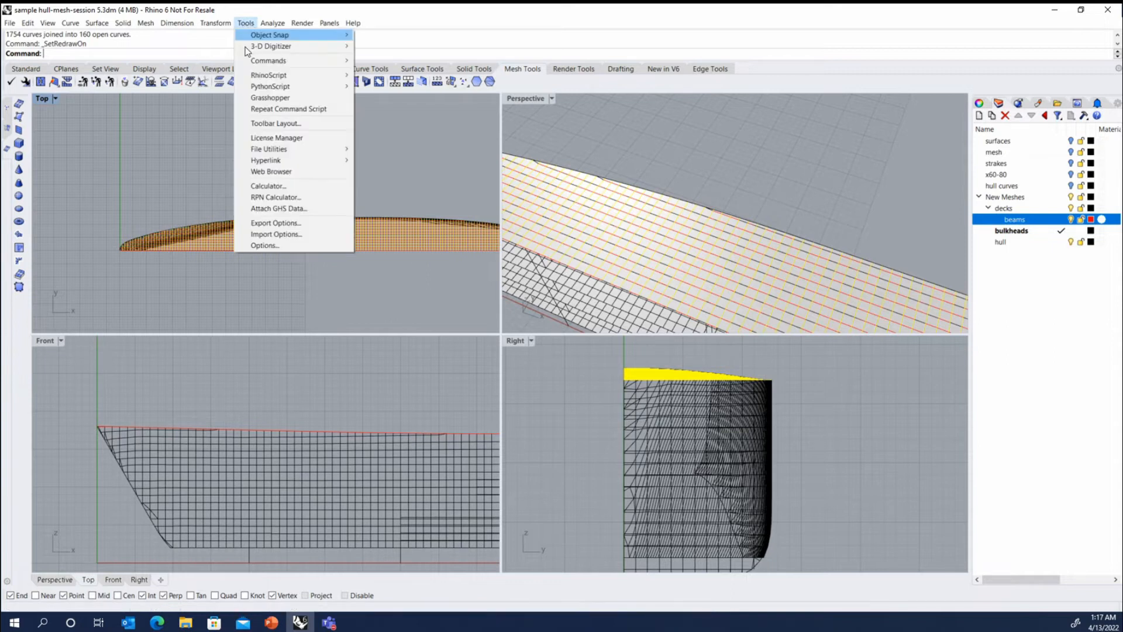
{"action": "mouse_move", "coordinate": [258, 76]}
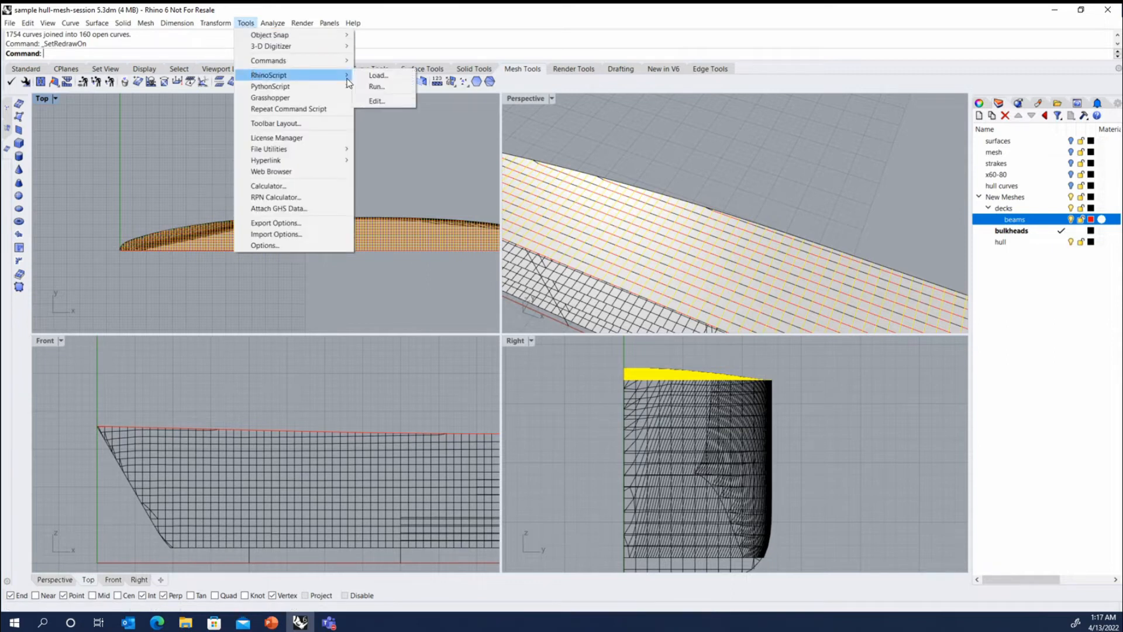
{"action": "left_click", "coordinate": [378, 75]}
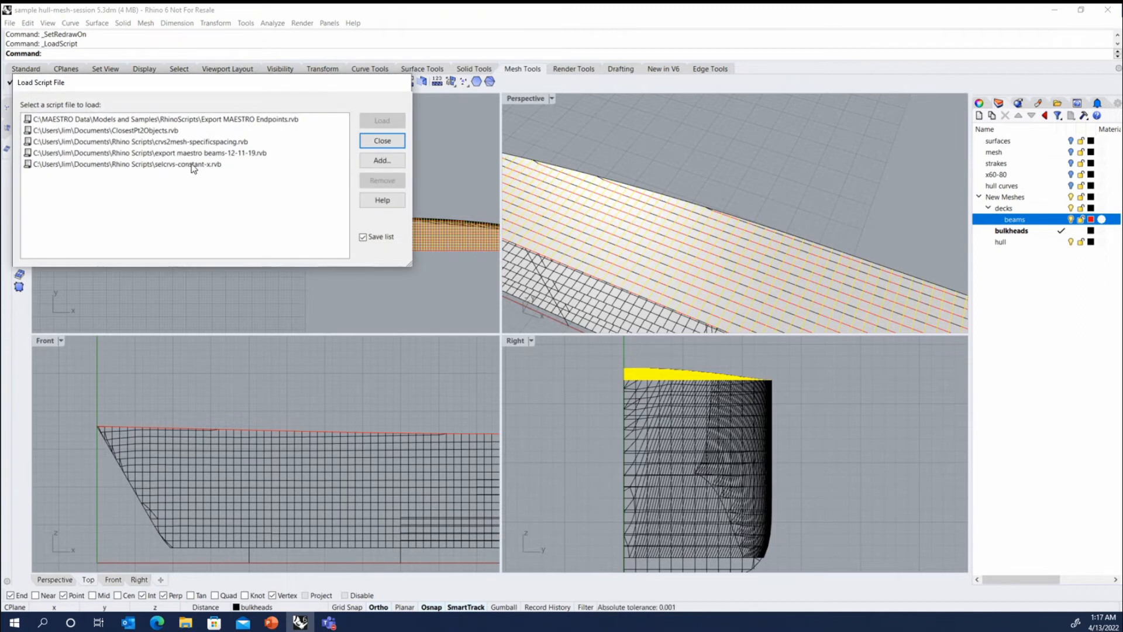
{"action": "left_click", "coordinate": [188, 165]}
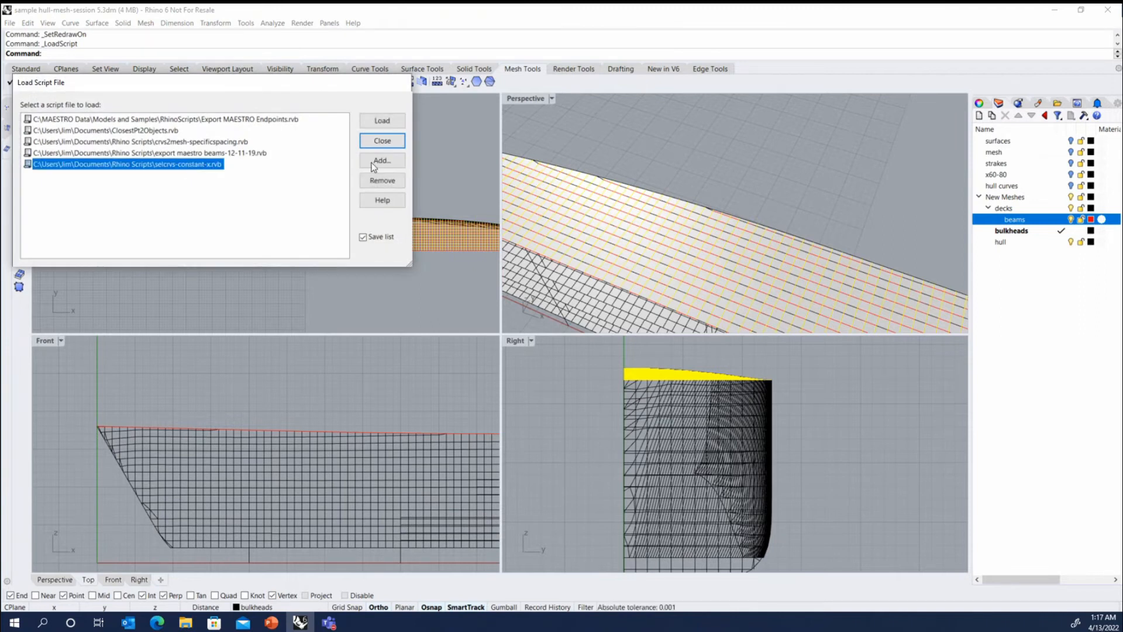
{"action": "left_click", "coordinate": [382, 120]}
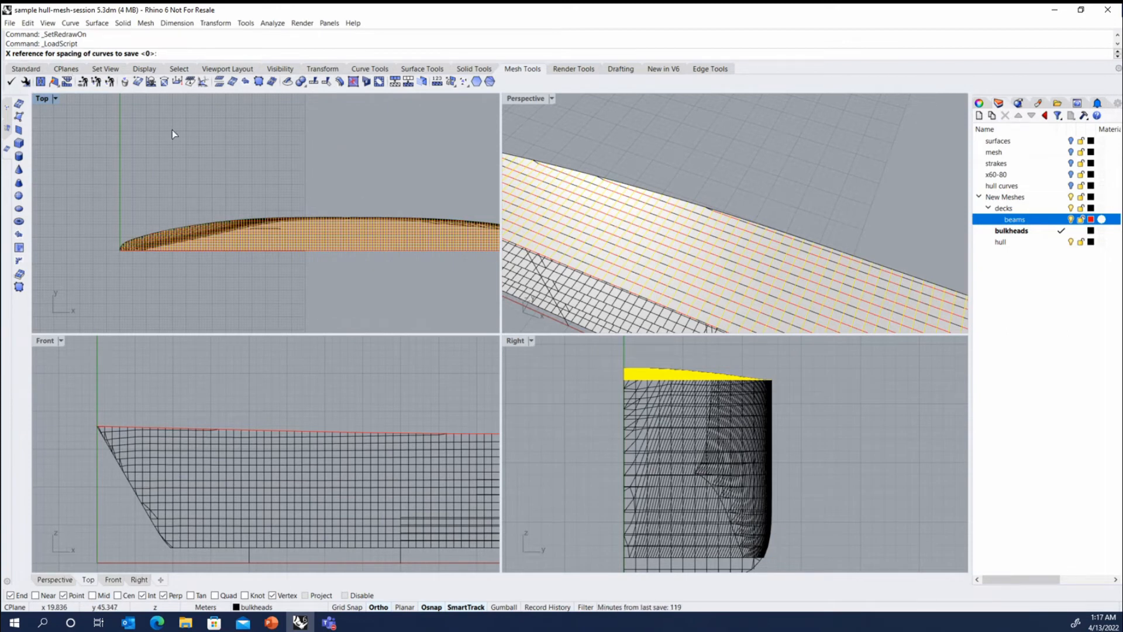
{"action": "key", "text": "Return"}
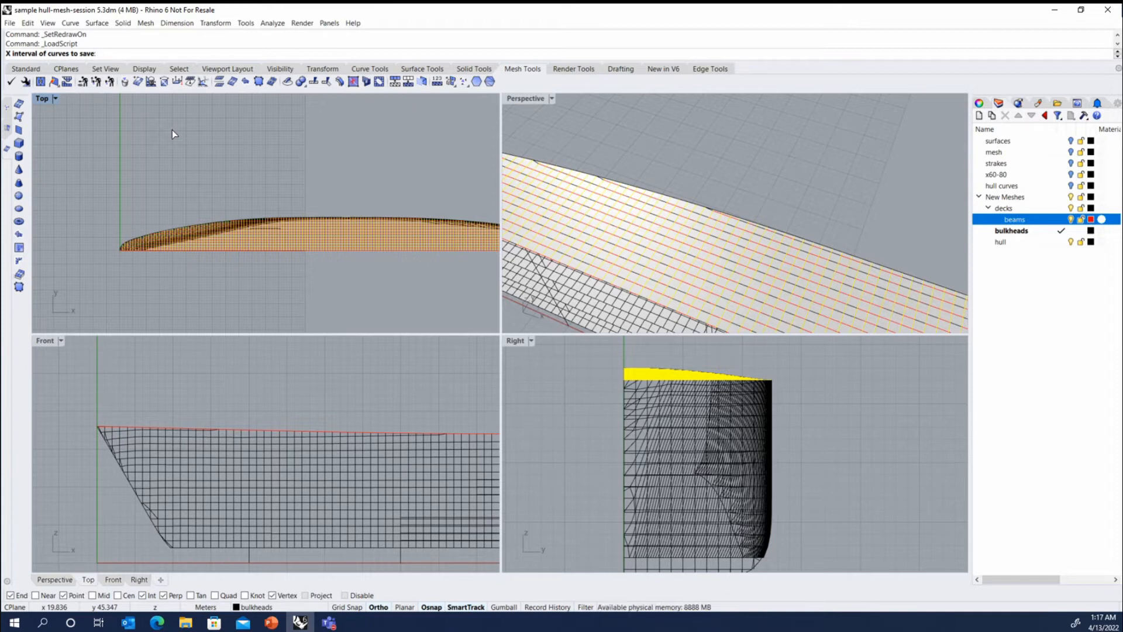
{"action": "type", "text": "2"}
{"action": "key", "text": "Return"}
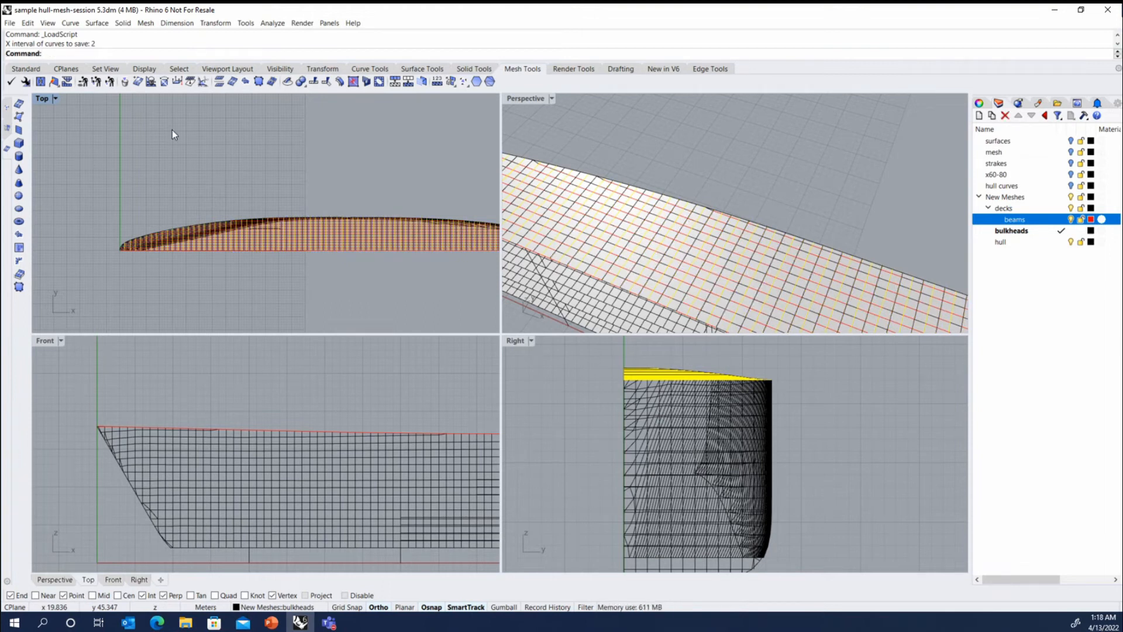
Step: Remove the transverse deck curves that coincide with two forward bulkheads from the selection
{"action": "scroll", "coordinate": [690, 153], "scroll_direction": "down", "scroll_amount": 6}
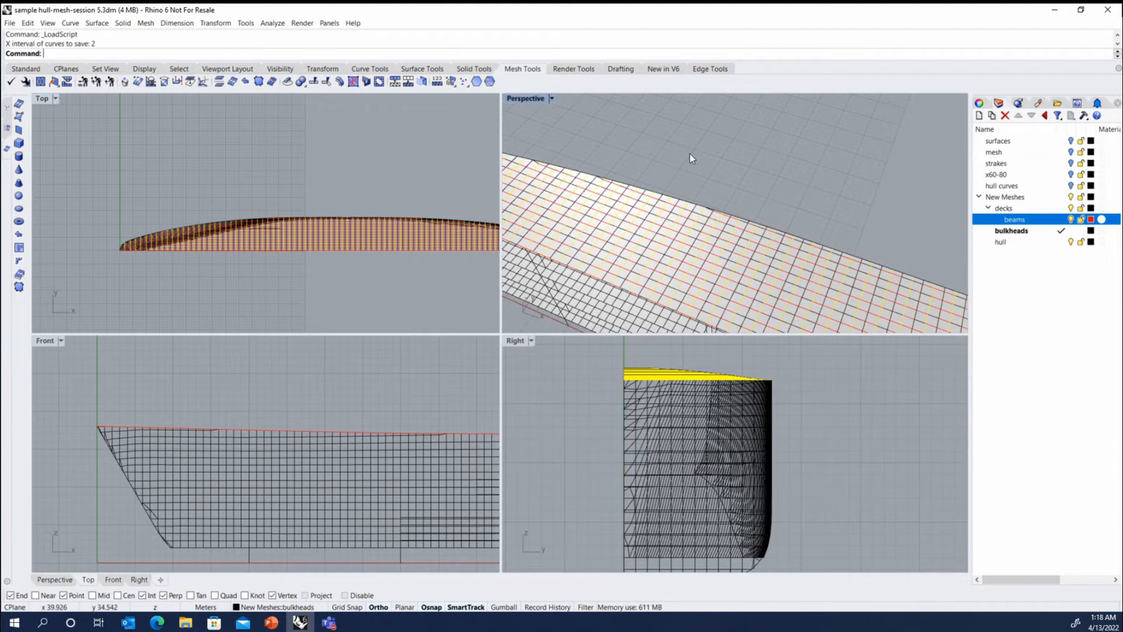
{"action": "scroll", "coordinate": [868, 203], "scroll_direction": "down", "scroll_amount": 3}
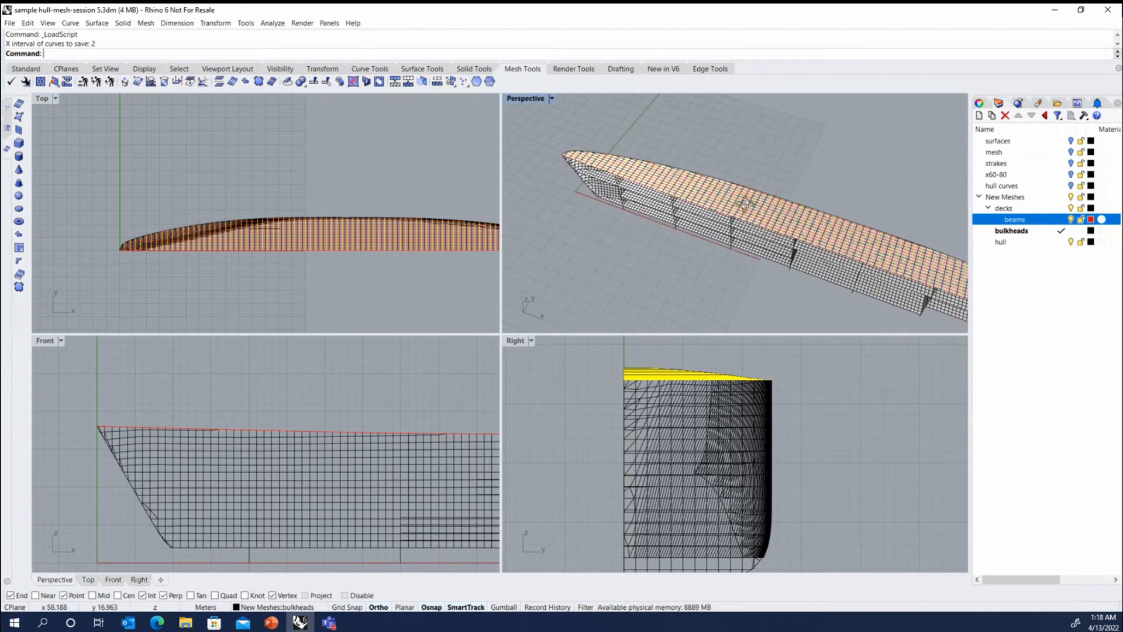
{"action": "scroll", "coordinate": [652, 154], "scroll_direction": "up", "scroll_amount": 8}
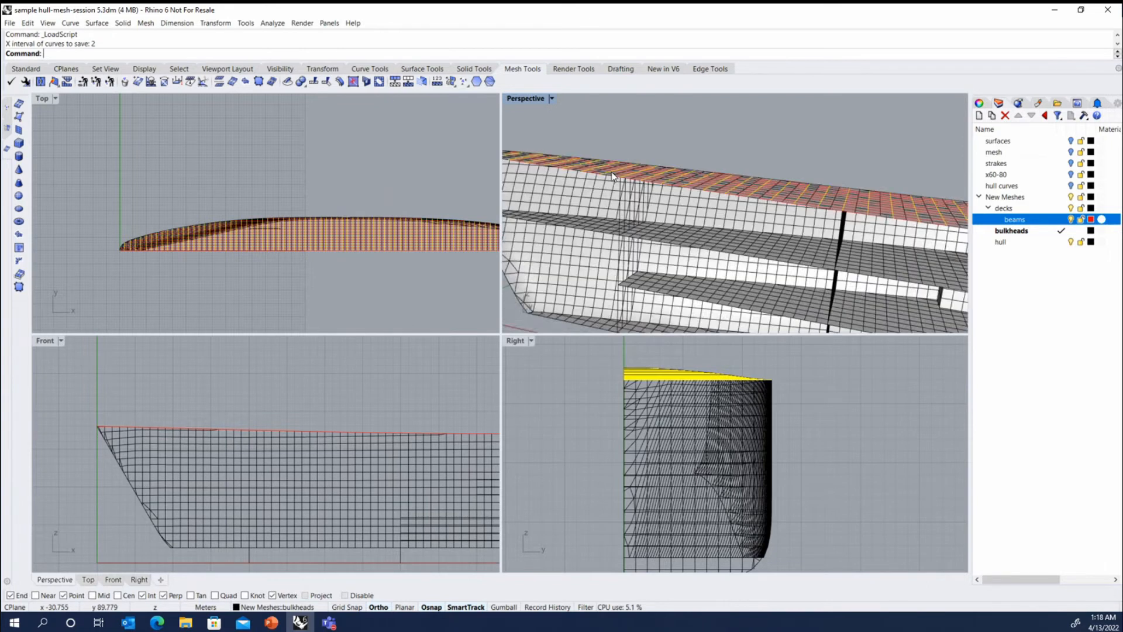
{"action": "scroll", "coordinate": [648, 182], "scroll_direction": "up", "scroll_amount": 1}
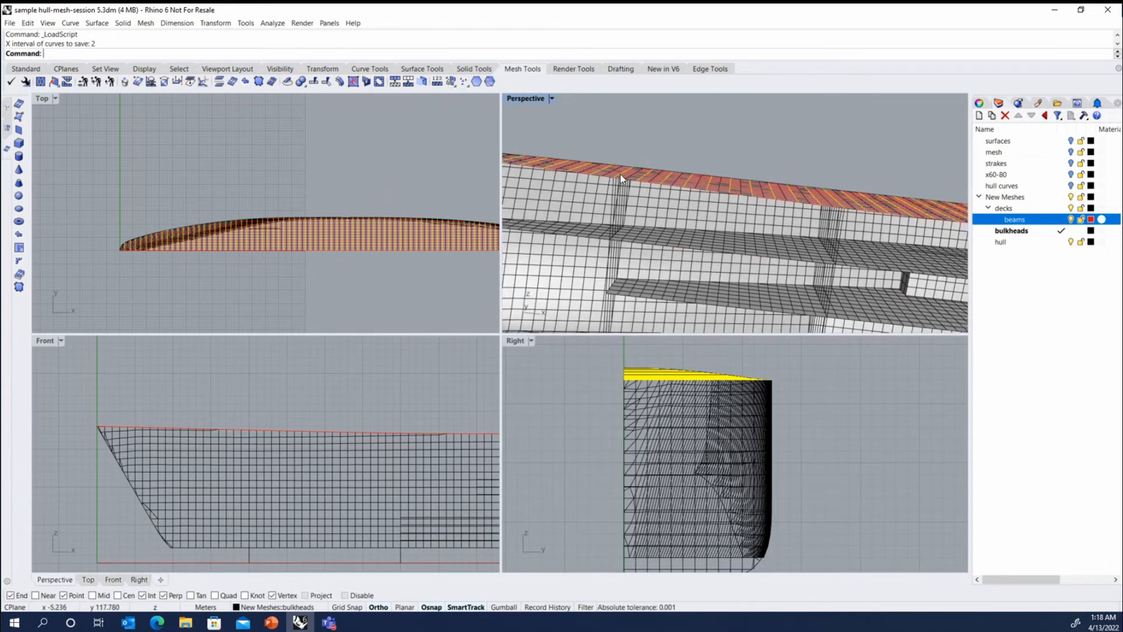
{"action": "left_click", "coordinate": [620, 174], "text": "ctrl"}
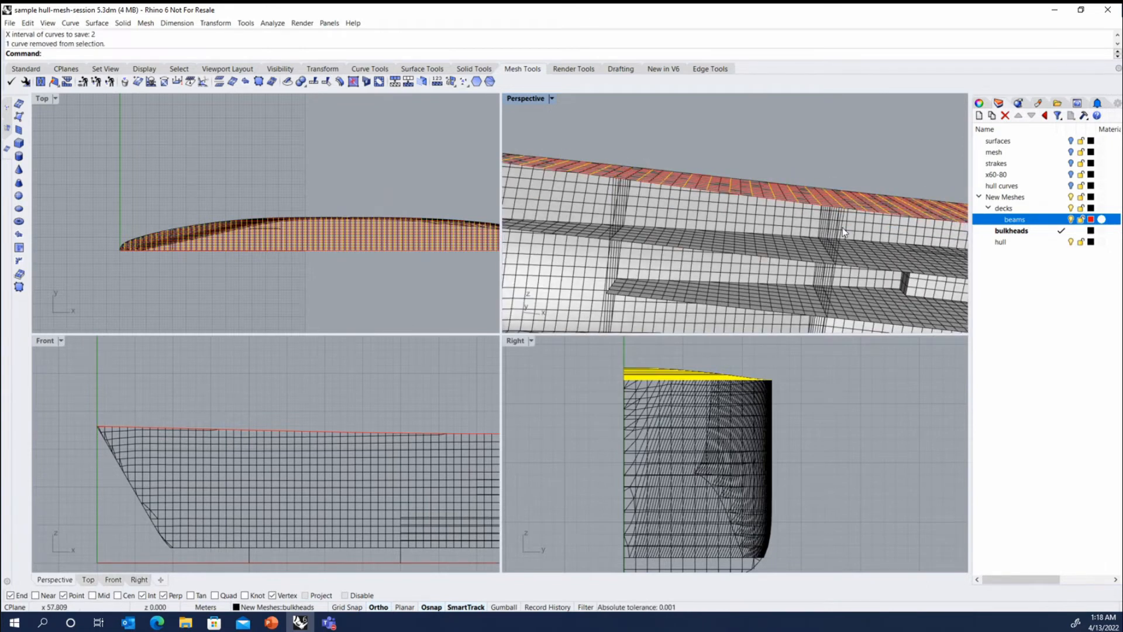
{"action": "left_click", "coordinate": [820, 206], "text": "ctrl"}
Step: Remove the transverse deck curves above the bulkheads farther aft from the selection, working toward the stern
{"action": "mouse_move", "coordinate": [643, 192]}
{"action": "right_mouse_down"}
{"action": "mouse_move", "coordinate": [626, 193]}
{"action": "mouse_move", "coordinate": [665, 190]}
{"action": "right_mouse_up"}
{"action": "scroll", "coordinate": [665, 191], "scroll_direction": "up", "scroll_amount": 3}
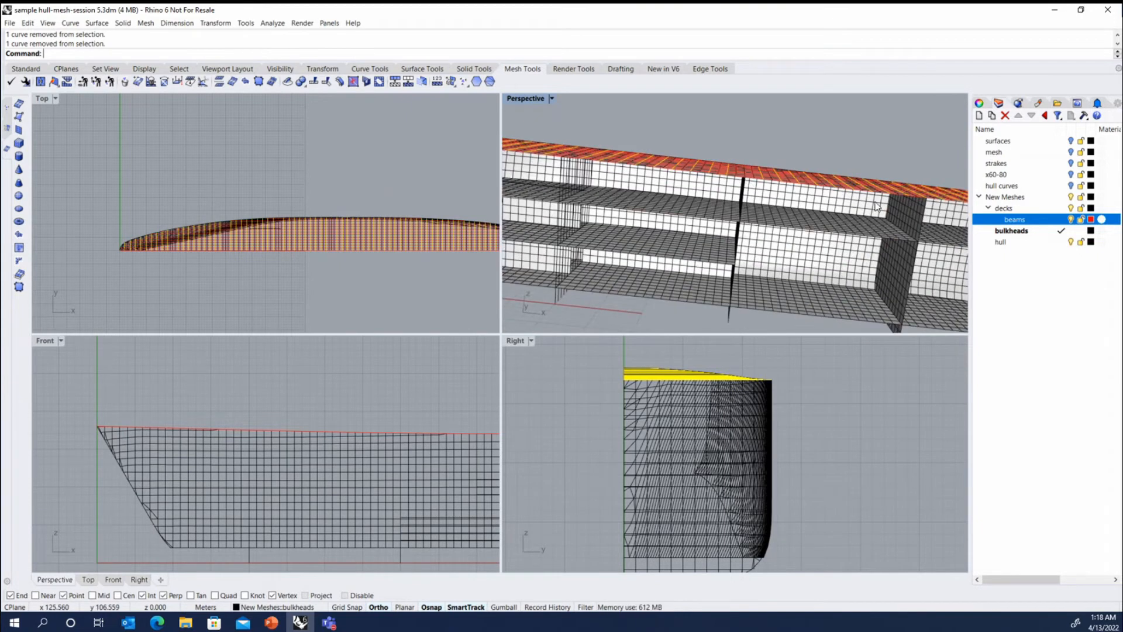
{"action": "scroll", "coordinate": [878, 202], "scroll_direction": "down", "scroll_amount": 3}
{"action": "scroll", "coordinate": [825, 204], "scroll_direction": "up", "scroll_amount": 3}
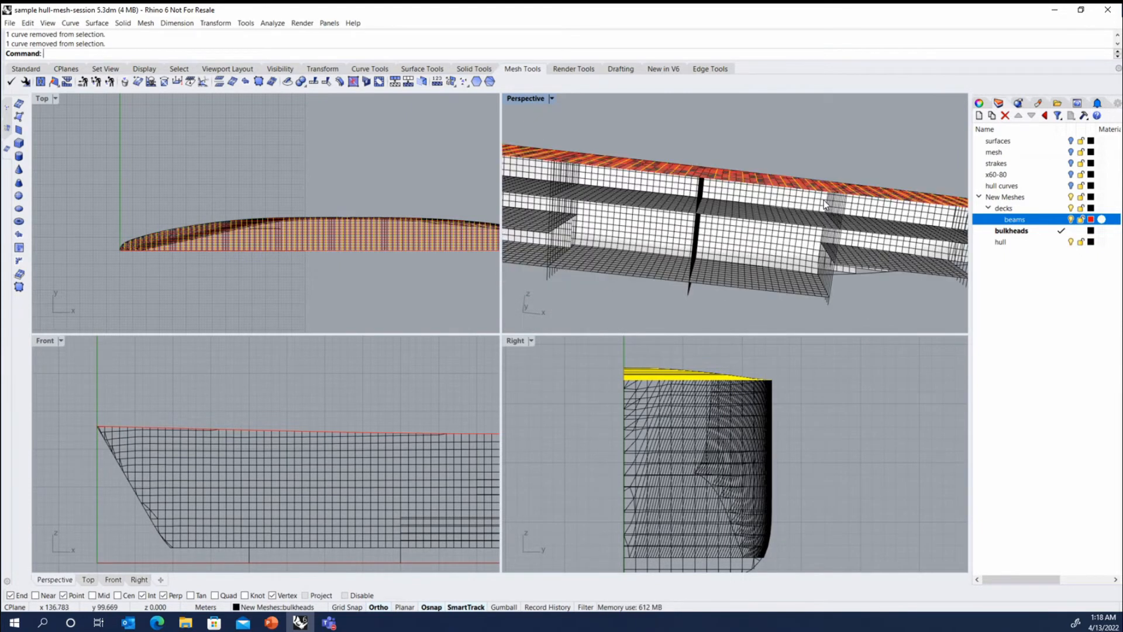
{"action": "scroll", "coordinate": [844, 198], "scroll_direction": "down", "scroll_amount": 2}
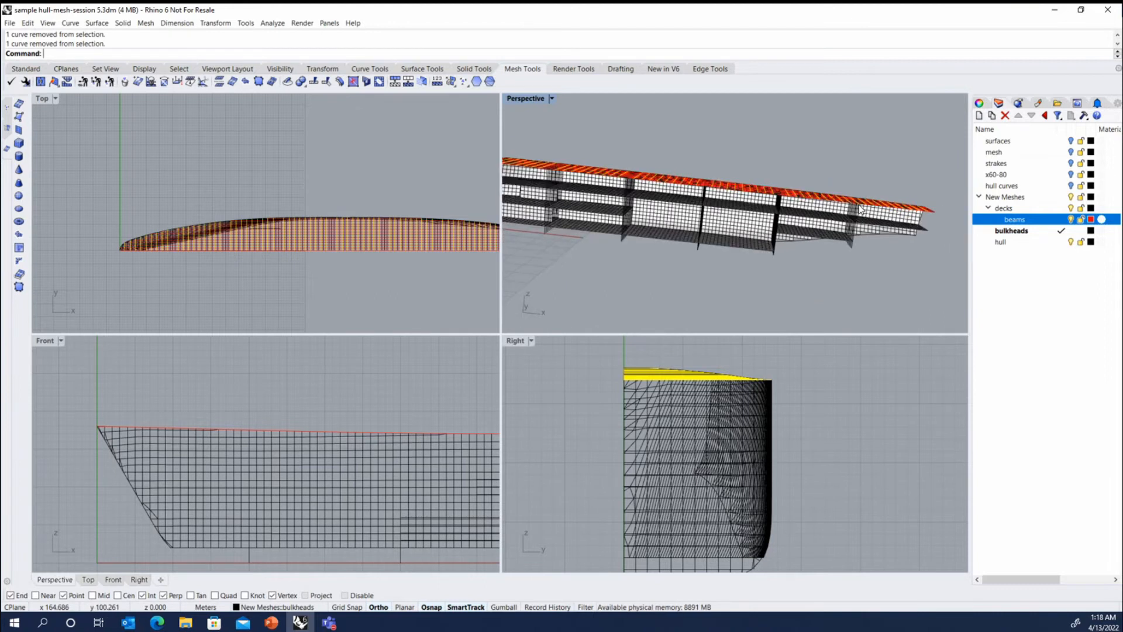
{"action": "scroll", "coordinate": [860, 208], "scroll_direction": "up", "scroll_amount": 2}
{"action": "scroll", "coordinate": [832, 211], "scroll_direction": "down", "scroll_amount": 3}
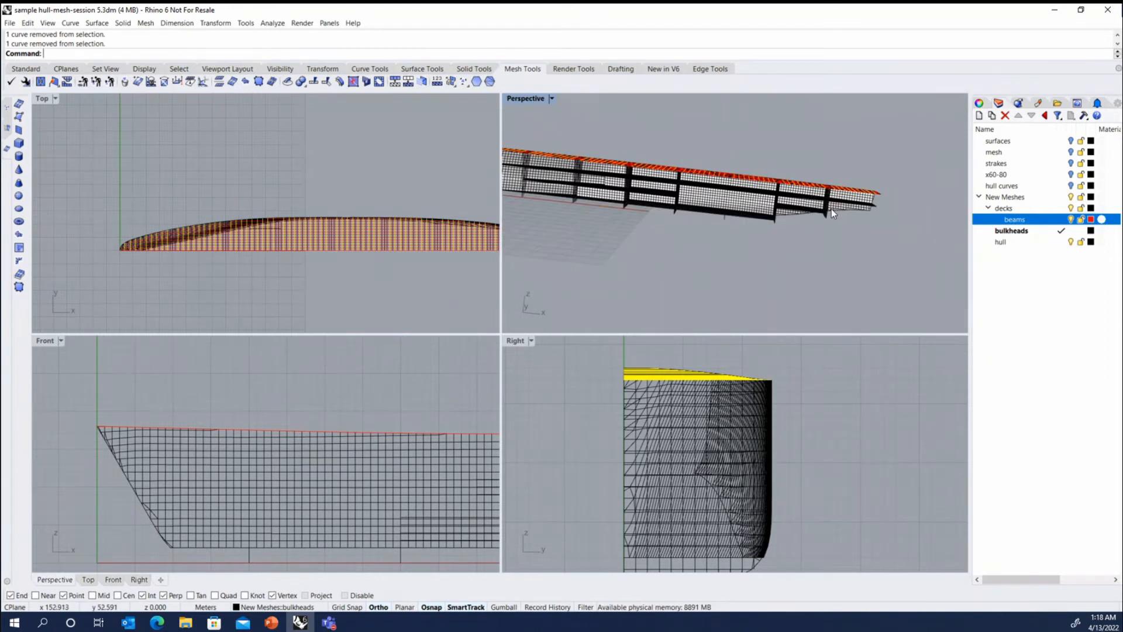
Step: Group the transverse deck beams that remain selected and check how the longitudinal curves select
{"action": "scroll", "coordinate": [866, 251], "scroll_direction": "down", "scroll_amount": 4}
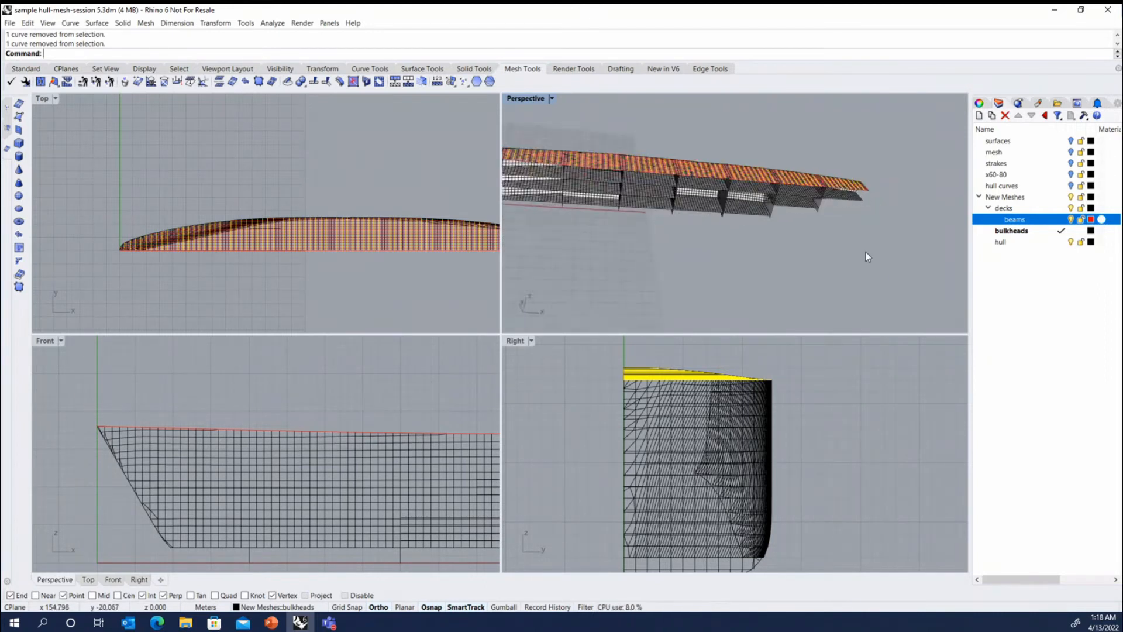
{"action": "left_click", "coordinate": [44, 68]}
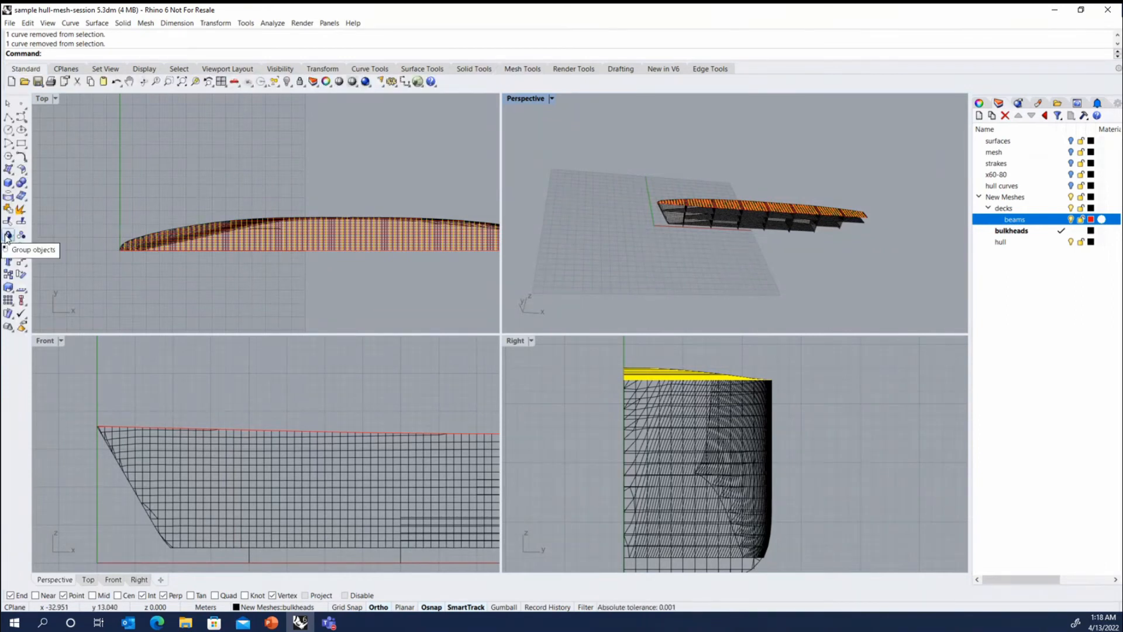
{"action": "left_click", "coordinate": [7, 236]}
{"action": "scroll", "coordinate": [735, 209], "scroll_direction": "up", "scroll_amount": 5}
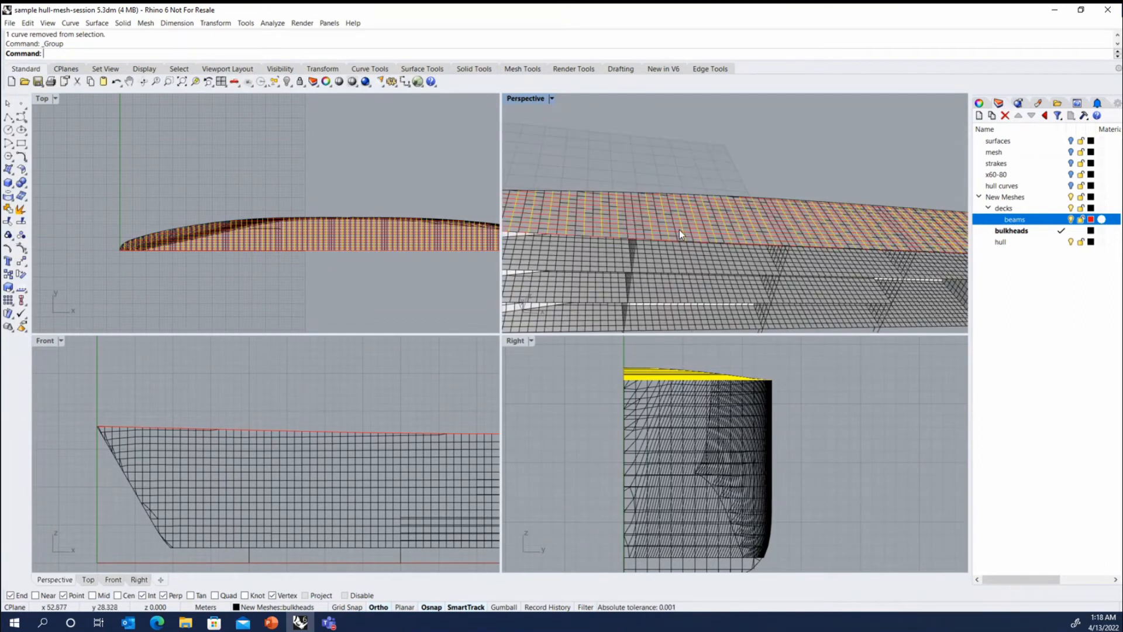
{"action": "left_click", "coordinate": [632, 220]}
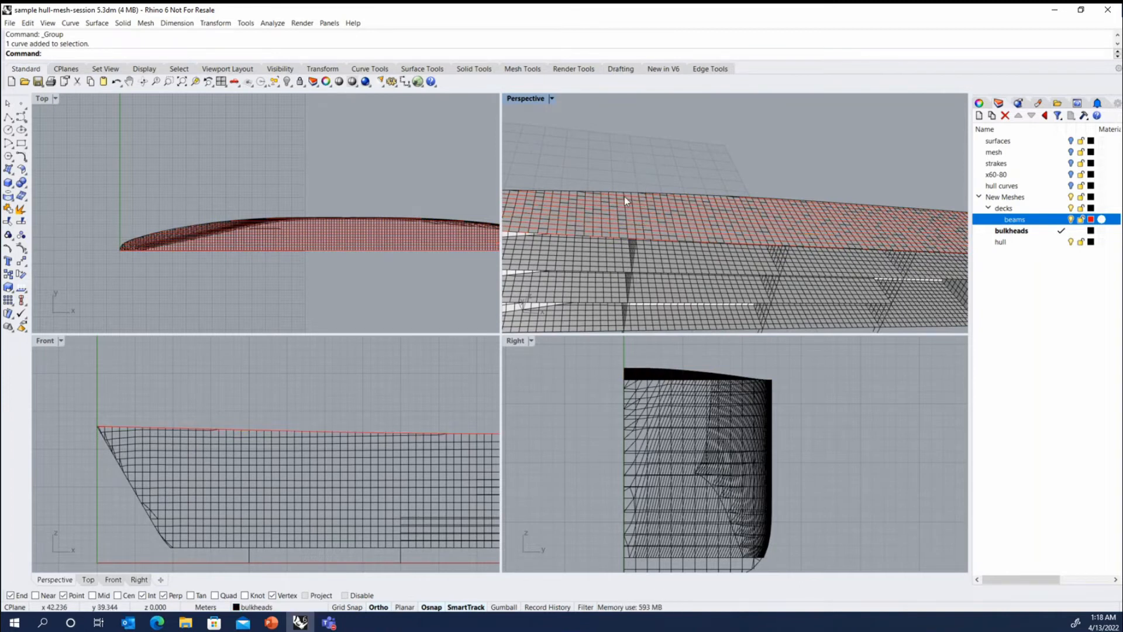
{"action": "scroll", "coordinate": [634, 181], "scroll_direction": "down", "scroll_amount": 3}
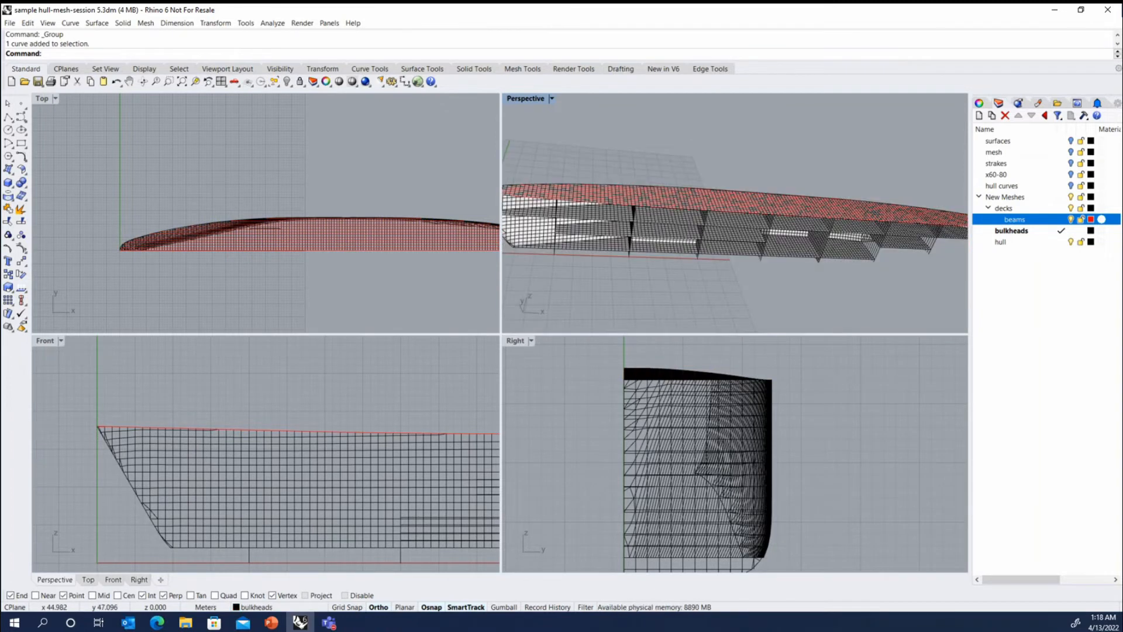
Step: Select all curves with SelCrv and remove the grouped transverse deck beams from the selection
{"action": "type", "text": "SelCrv"}
{"action": "key", "text": "Return"}
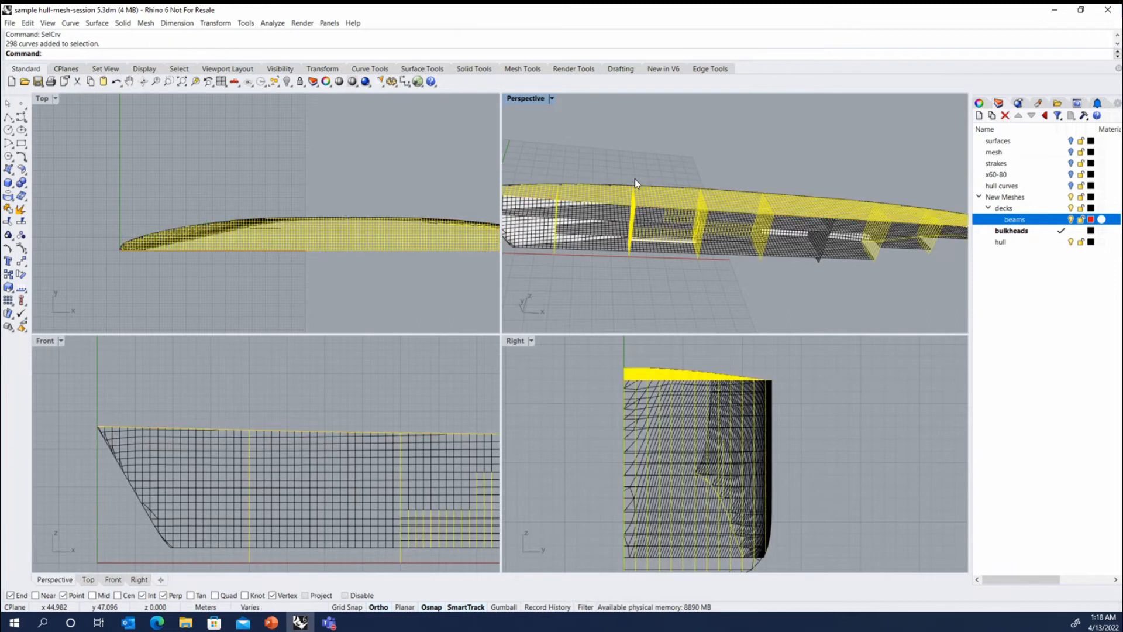
{"action": "scroll", "coordinate": [594, 192], "scroll_direction": "up", "scroll_amount": 2}
{"action": "scroll", "coordinate": [658, 170], "scroll_direction": "up", "scroll_amount": 1}
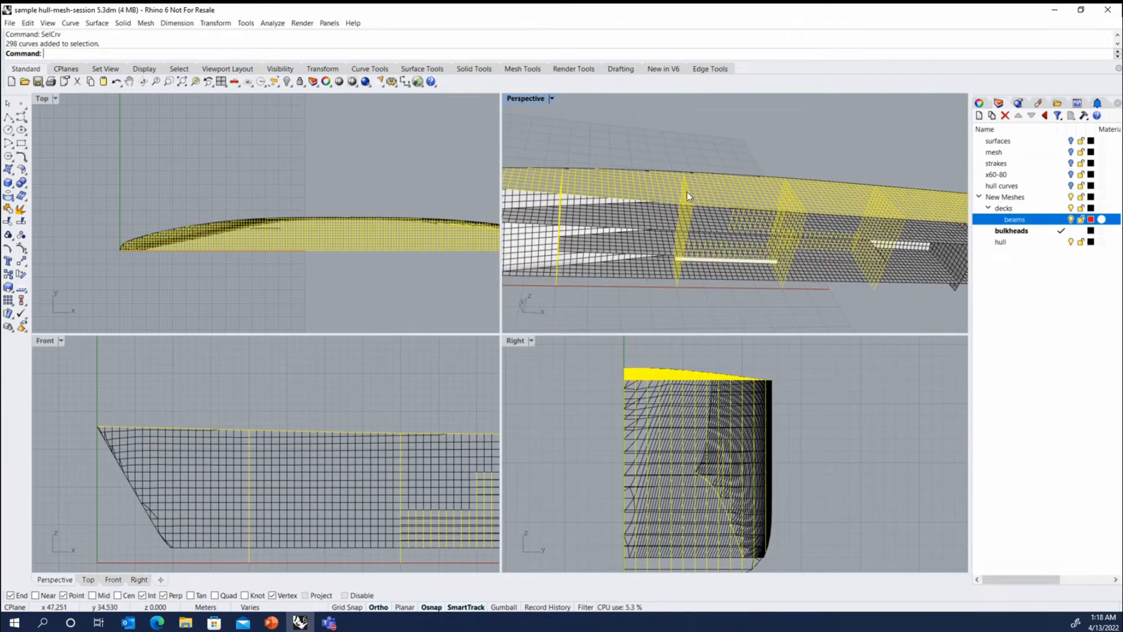
{"action": "scroll", "coordinate": [687, 191], "scroll_direction": "up", "scroll_amount": 2}
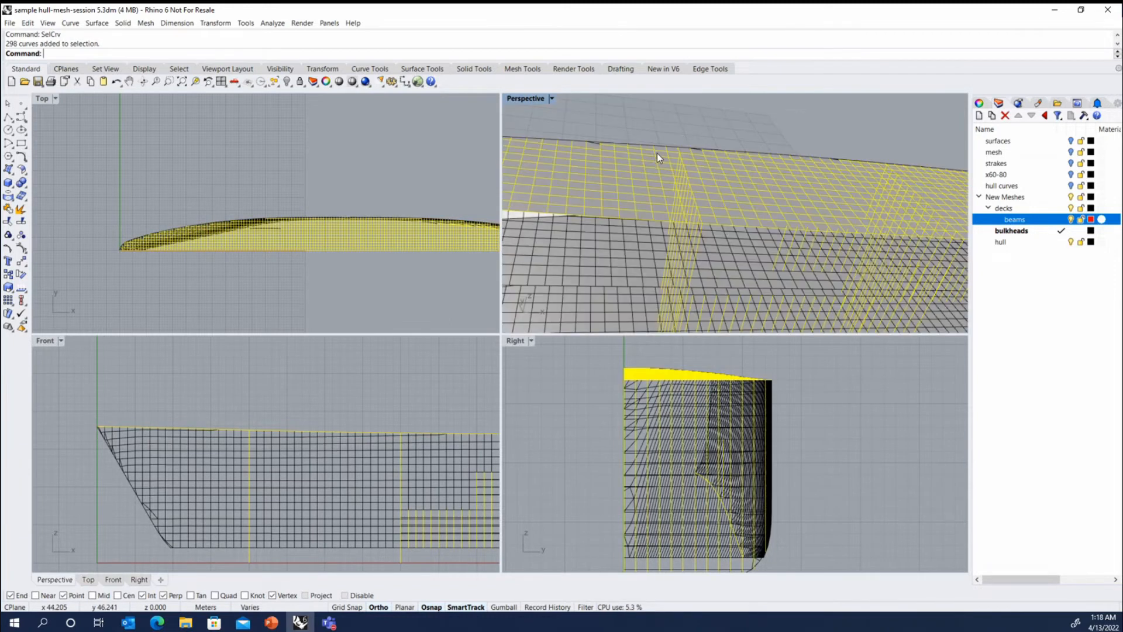
{"action": "left_click", "coordinate": [665, 201], "text": "ctrl"}
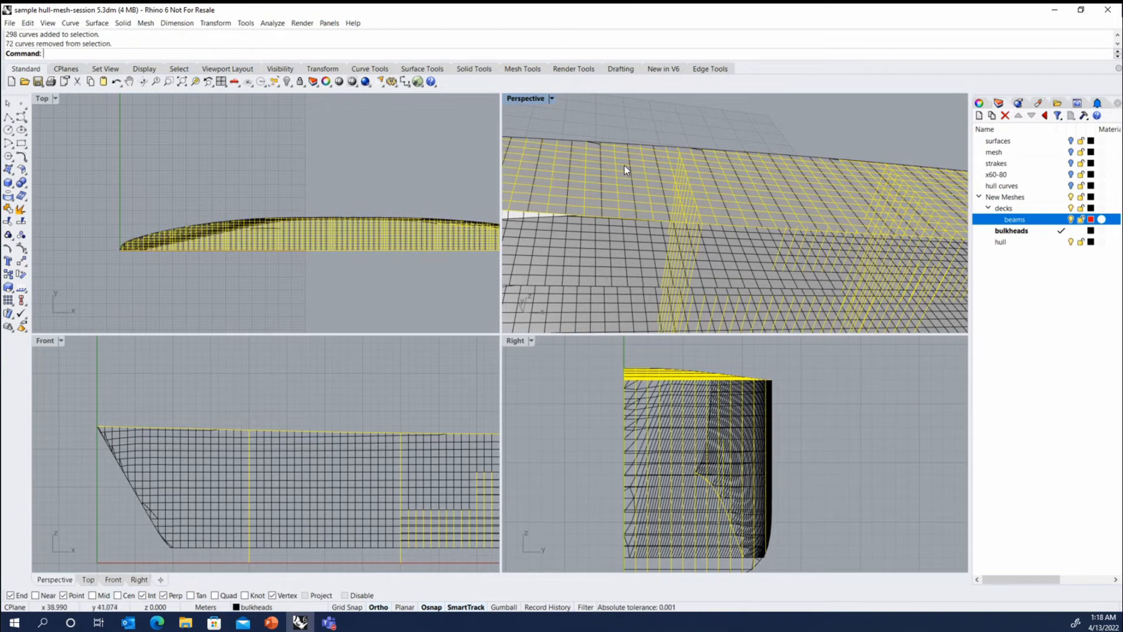
Step: Remove the longitudinal deck beams from the selection in the Front view and delete all other selected curves
{"action": "scroll", "coordinate": [599, 143], "scroll_direction": "down", "scroll_amount": 2}
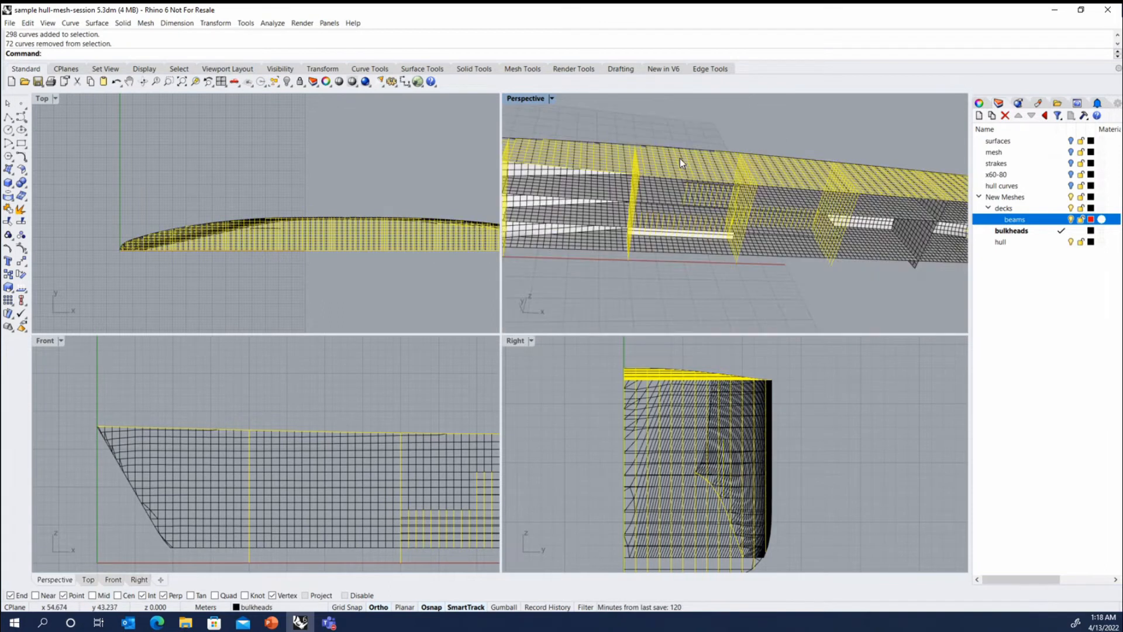
{"action": "scroll", "coordinate": [328, 447], "scroll_direction": "up", "scroll_amount": 5}
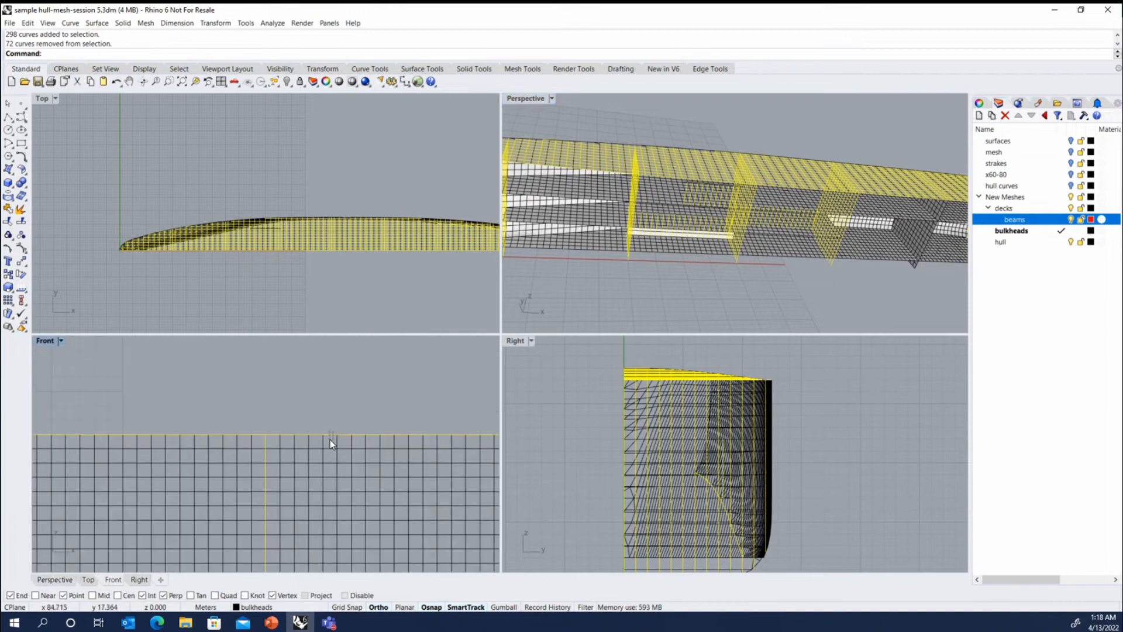
{"action": "left_click", "coordinate": [330, 440], "text": "ctrl"}
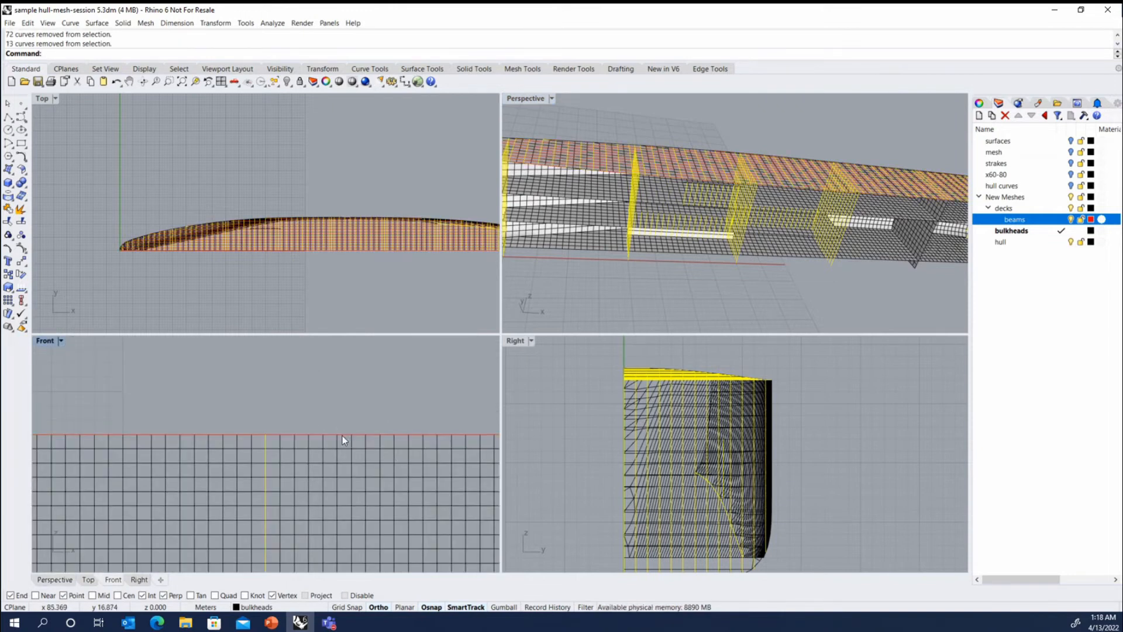
{"action": "scroll", "coordinate": [693, 160], "scroll_direction": "down", "scroll_amount": 6}
{"action": "right_click_drag", "start_coordinate": [737, 186], "coordinate": [694, 177]}
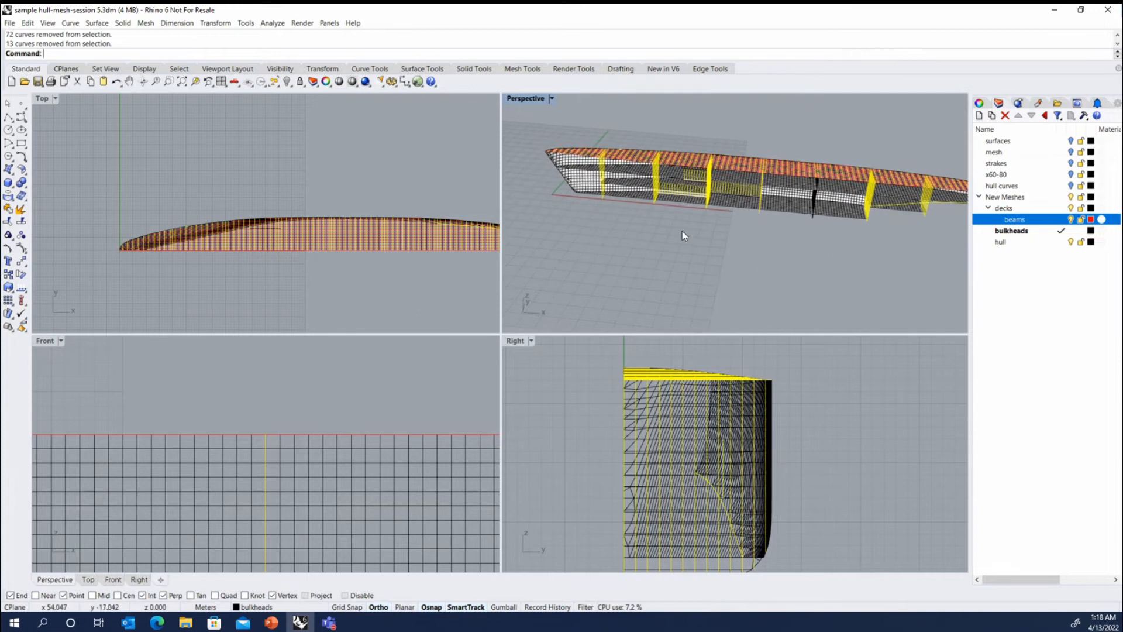
{"action": "right_click_drag", "start_coordinate": [682, 231], "coordinate": [774, 216]}
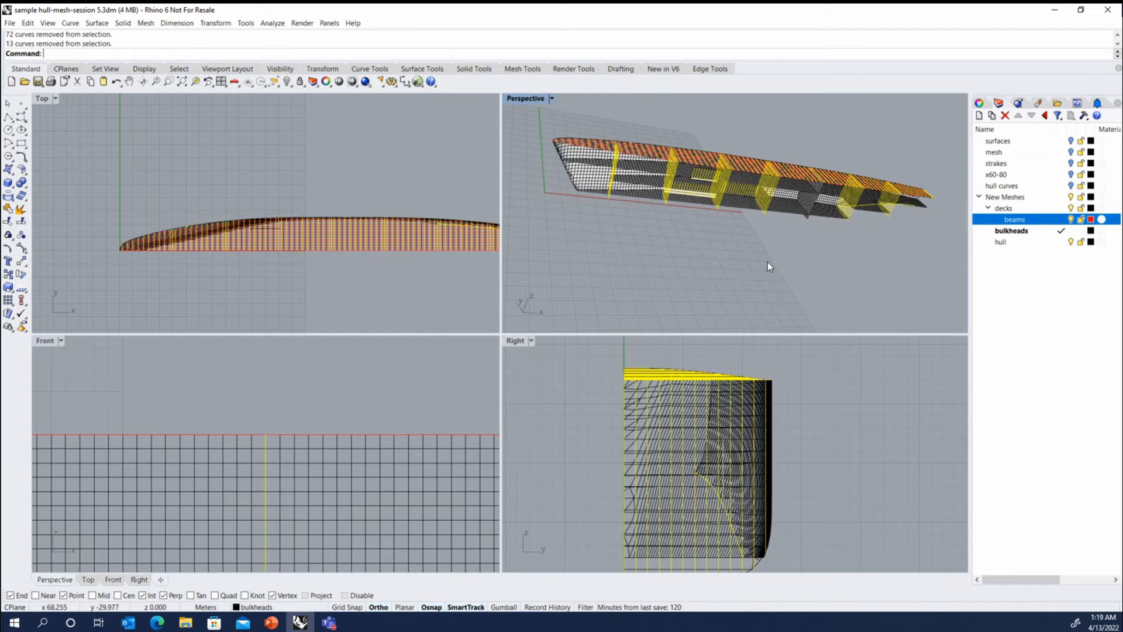
{"action": "key", "text": "Delete"}
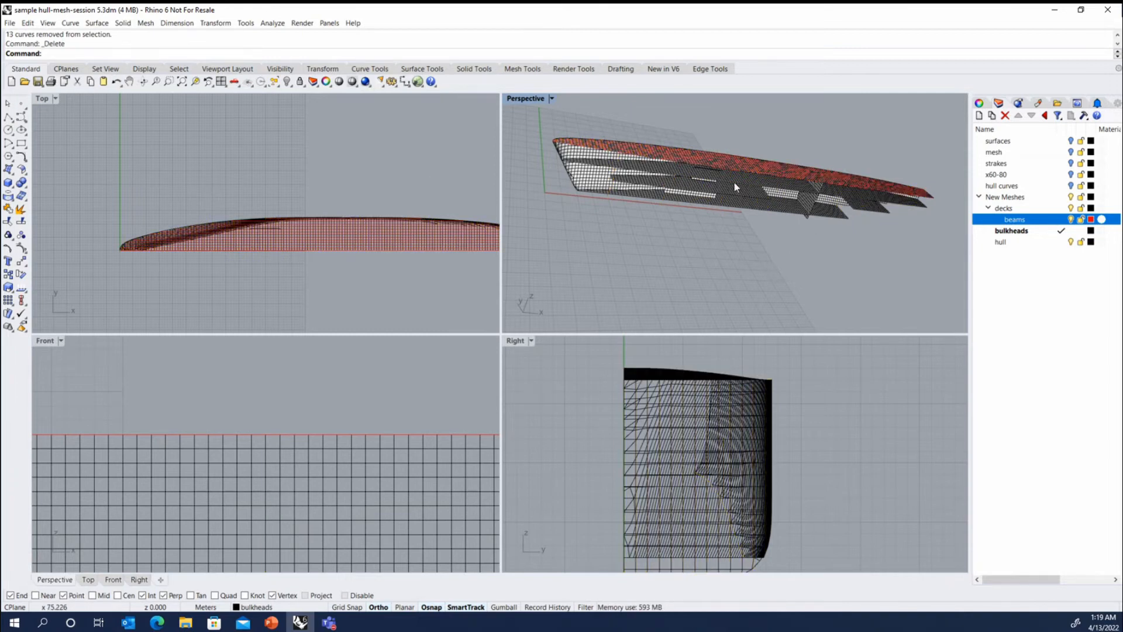
{"action": "scroll", "coordinate": [707, 165], "scroll_direction": "up", "scroll_amount": 6}
{"action": "scroll", "coordinate": [705, 159], "scroll_direction": "up", "scroll_amount": 2}
{"action": "left_click", "coordinate": [699, 168]}
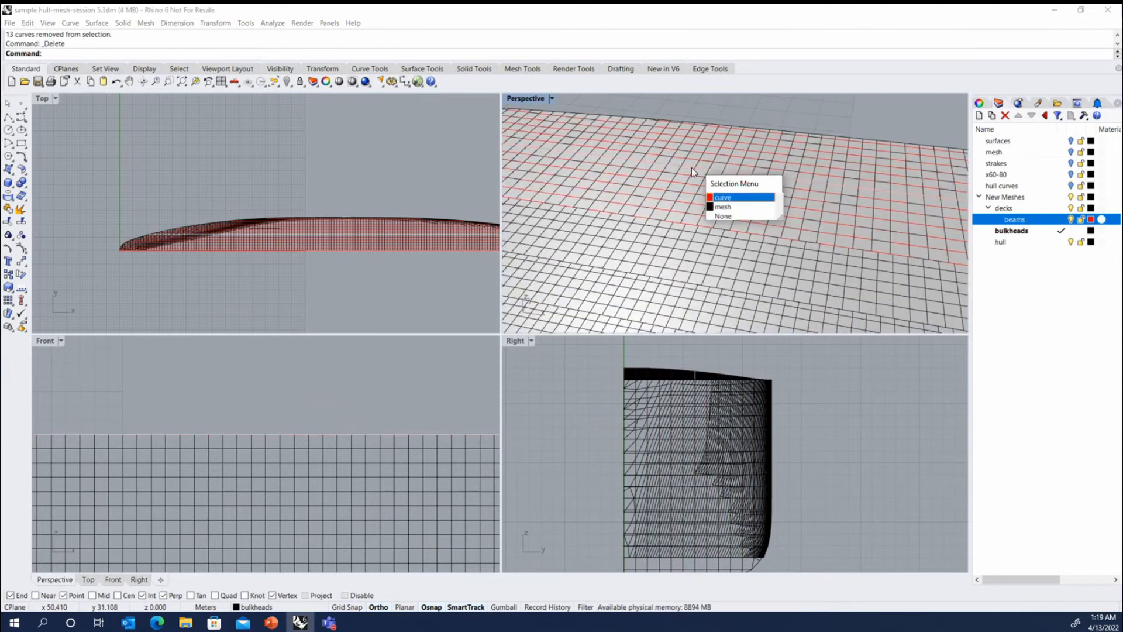
{"action": "left_click", "coordinate": [716, 199]}
{"action": "key", "text": "Escape"}
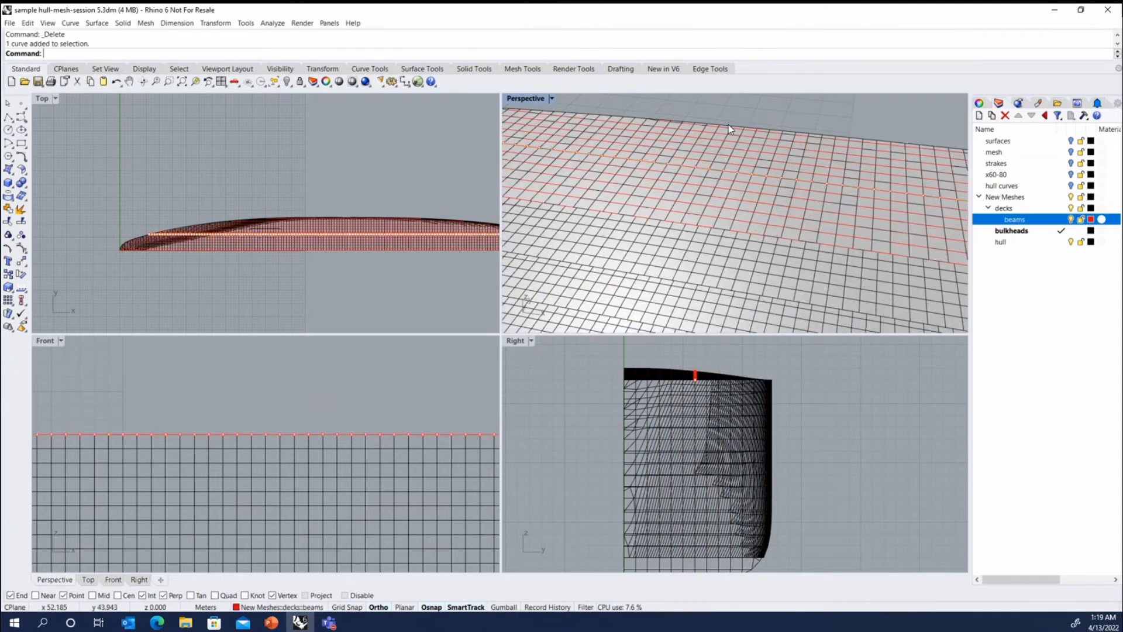
{"action": "type", "text": "SelCrv"}
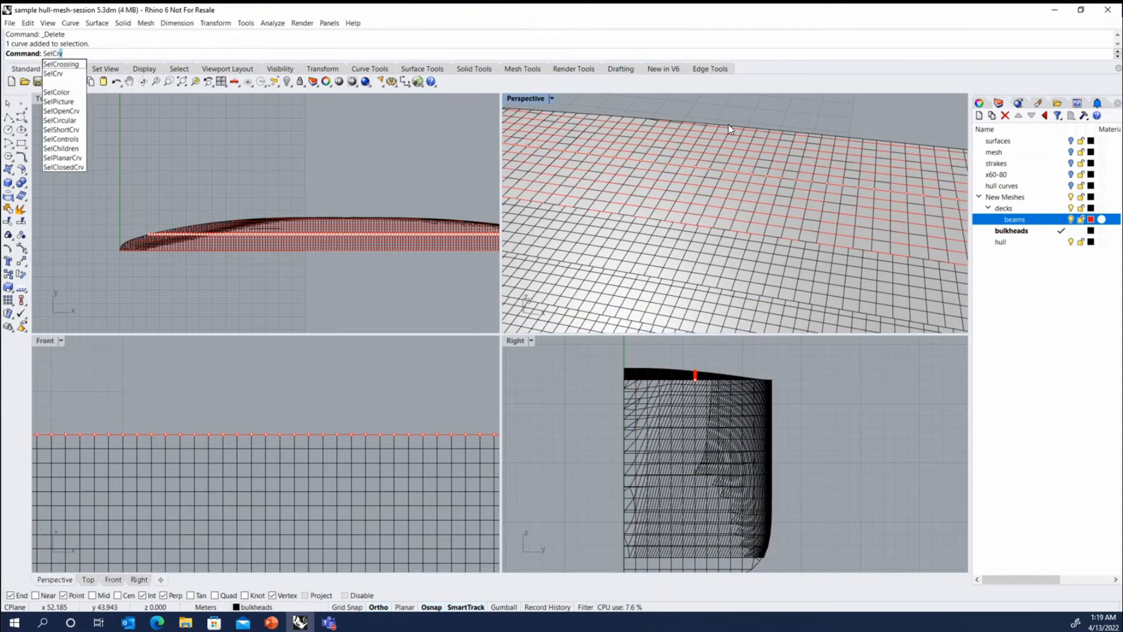
{"action": "key", "text": "Return"}
{"action": "left_click", "coordinate": [658, 178], "text": "ctrl"}
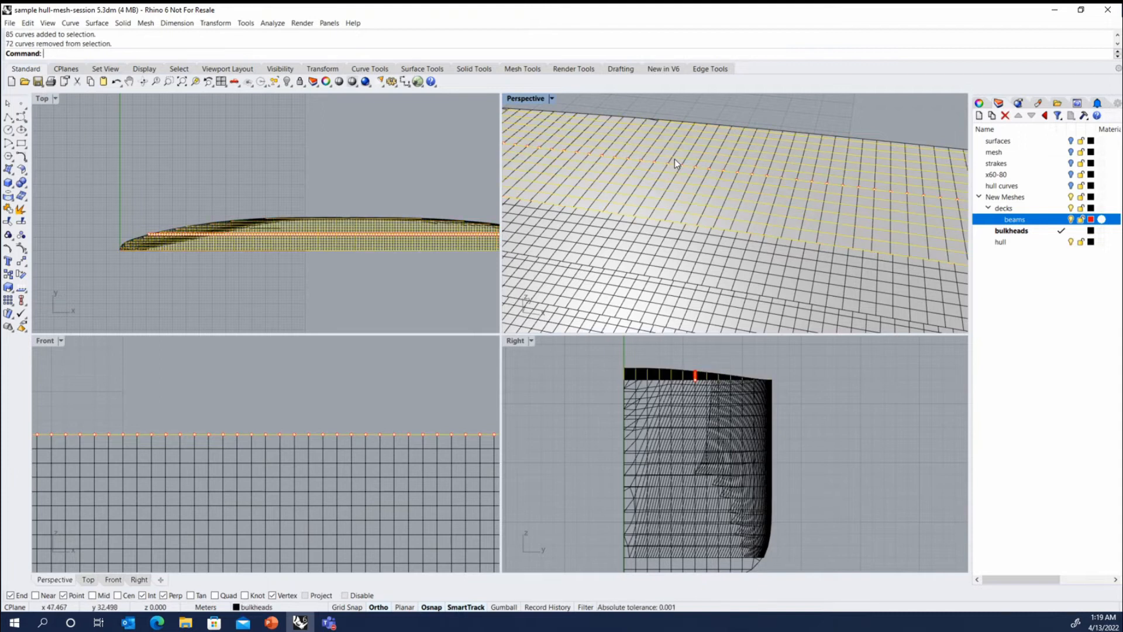
{"action": "key", "text": "Escape"}
{"action": "key", "text": "Escape"}
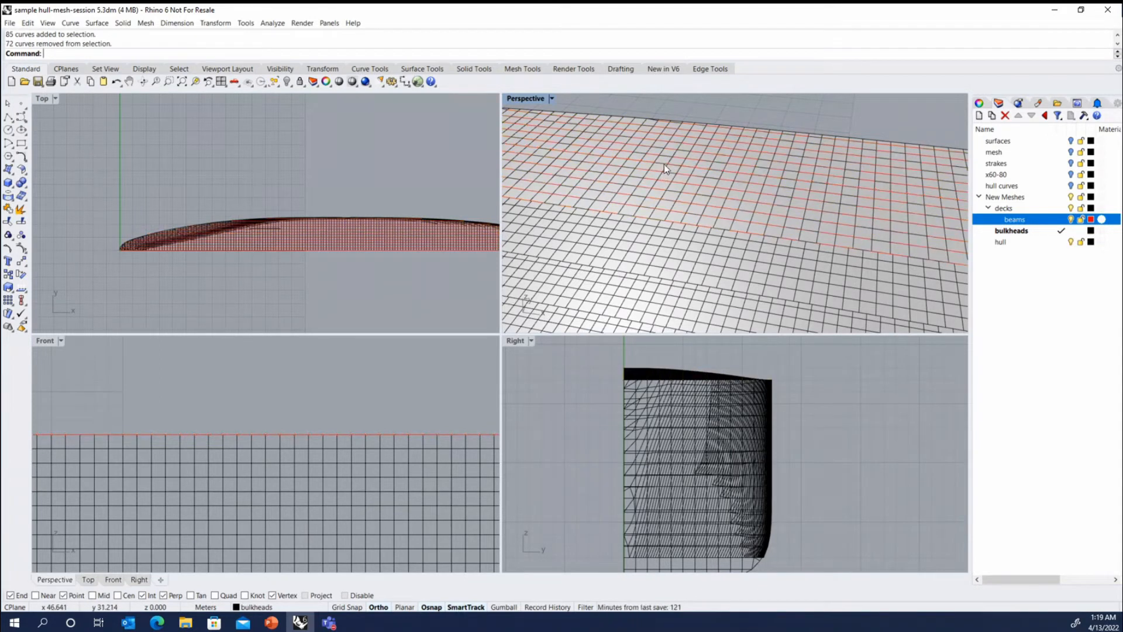
Step: Select all curves with SelCrv, remove the transverse beam group from the selection, and group the longitudinal deck beams
{"action": "type", "text": "SelCrf"}
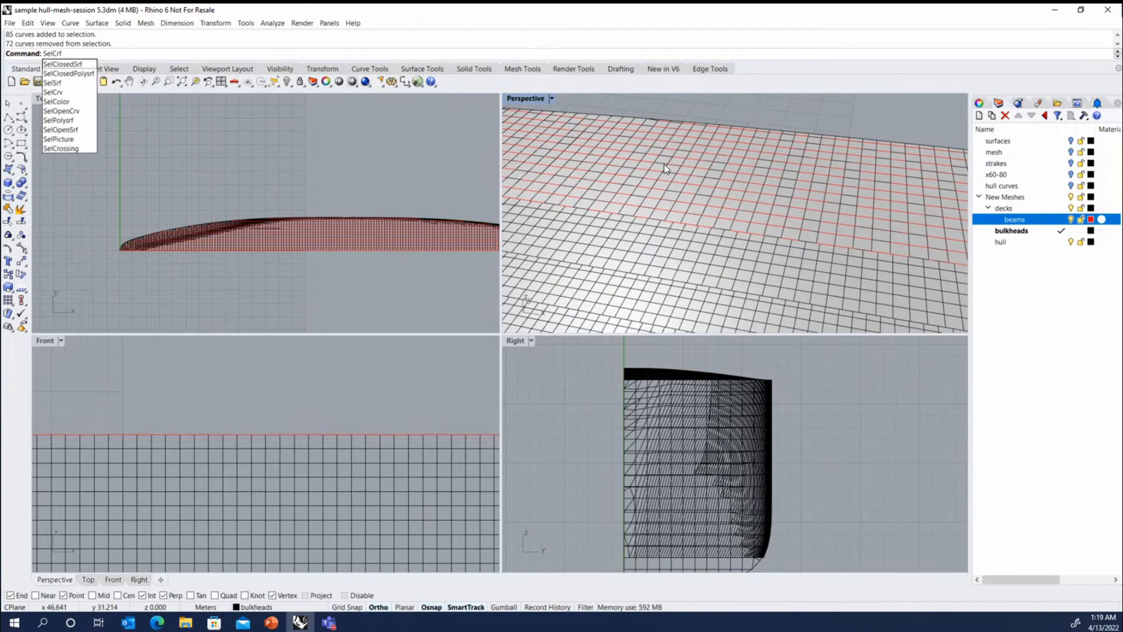
{"action": "key", "text": "Return"}
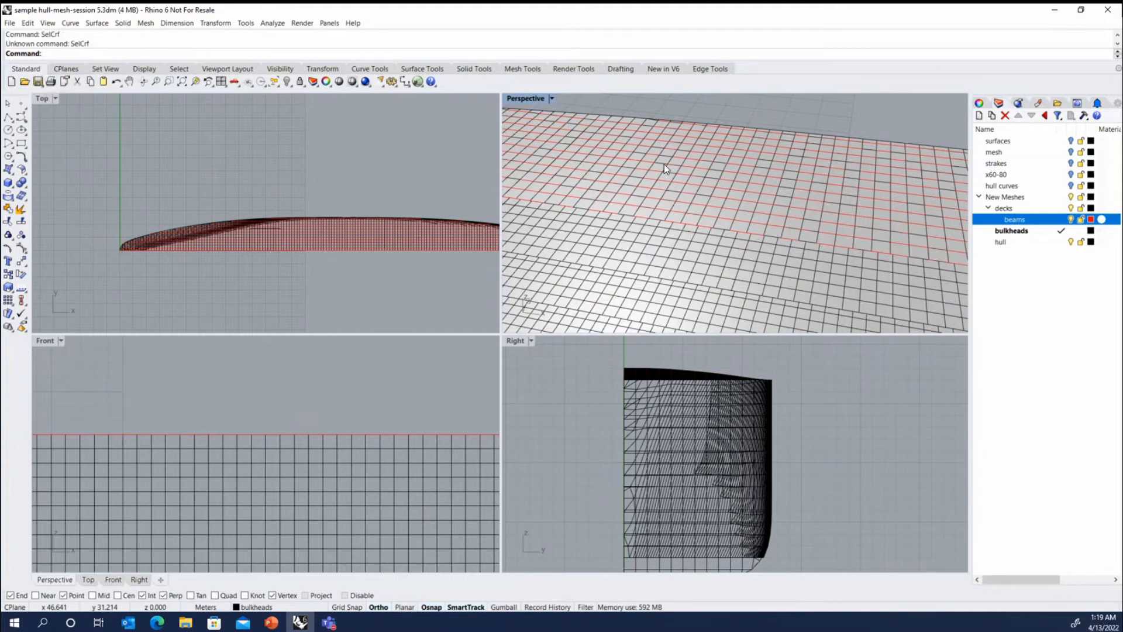
{"action": "type", "text": "SelCrv"}
{"action": "key", "text": "Return"}
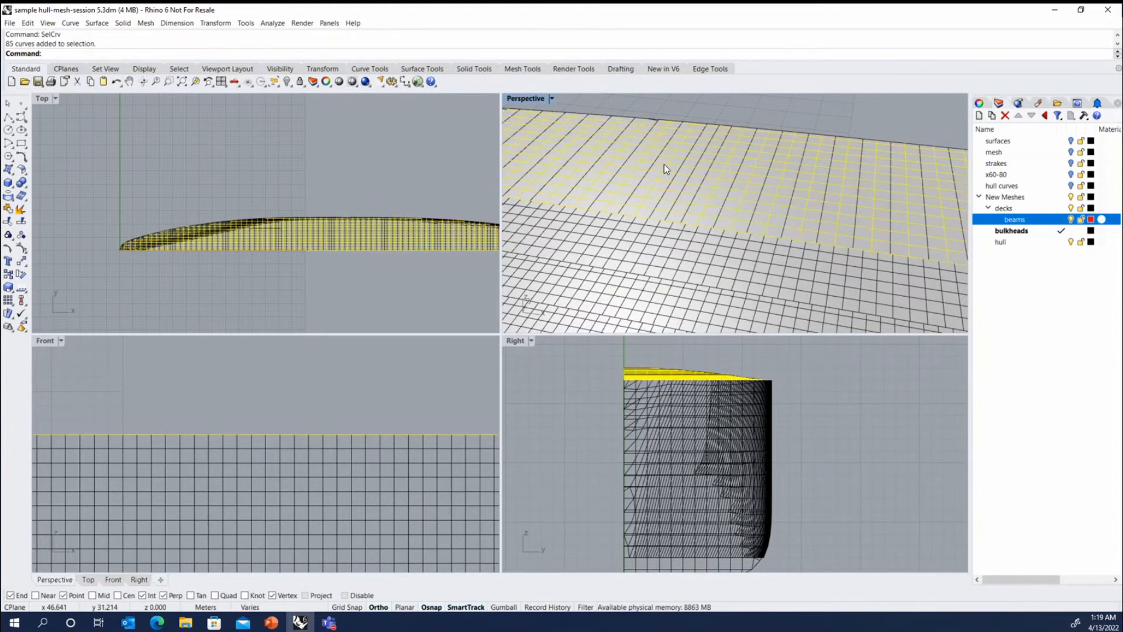
{"action": "scroll", "coordinate": [617, 194], "scroll_direction": "up", "scroll_amount": 2}
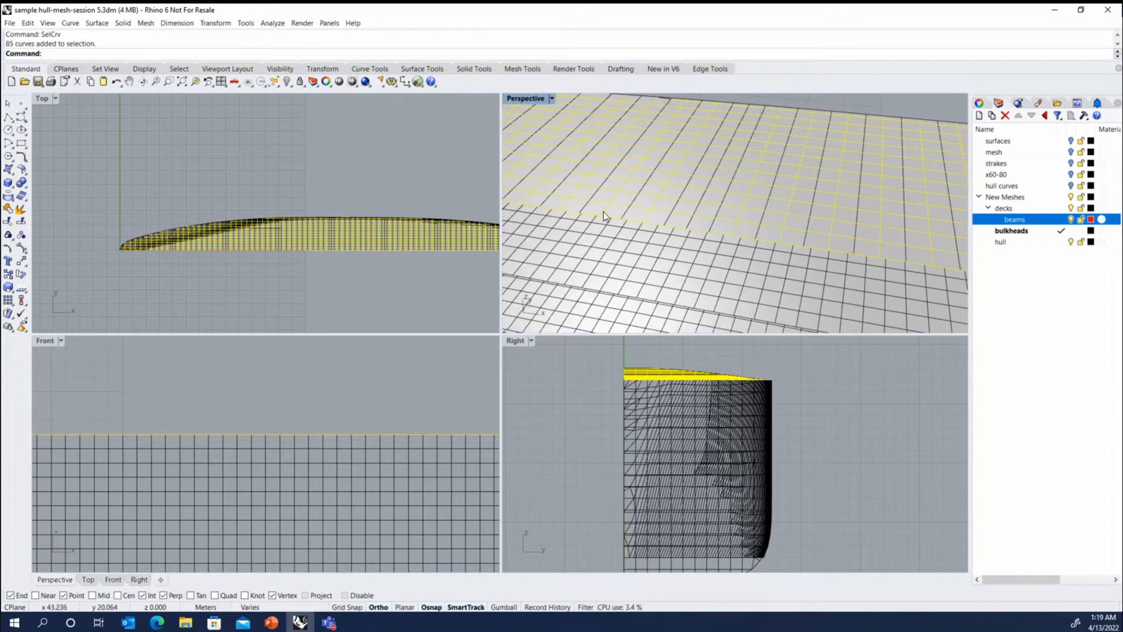
{"action": "left_click", "coordinate": [603, 213], "text": "ctrl"}
{"action": "scroll", "coordinate": [663, 198], "scroll_direction": "down", "scroll_amount": 4}
{"action": "left_click", "coordinate": [8, 235]}
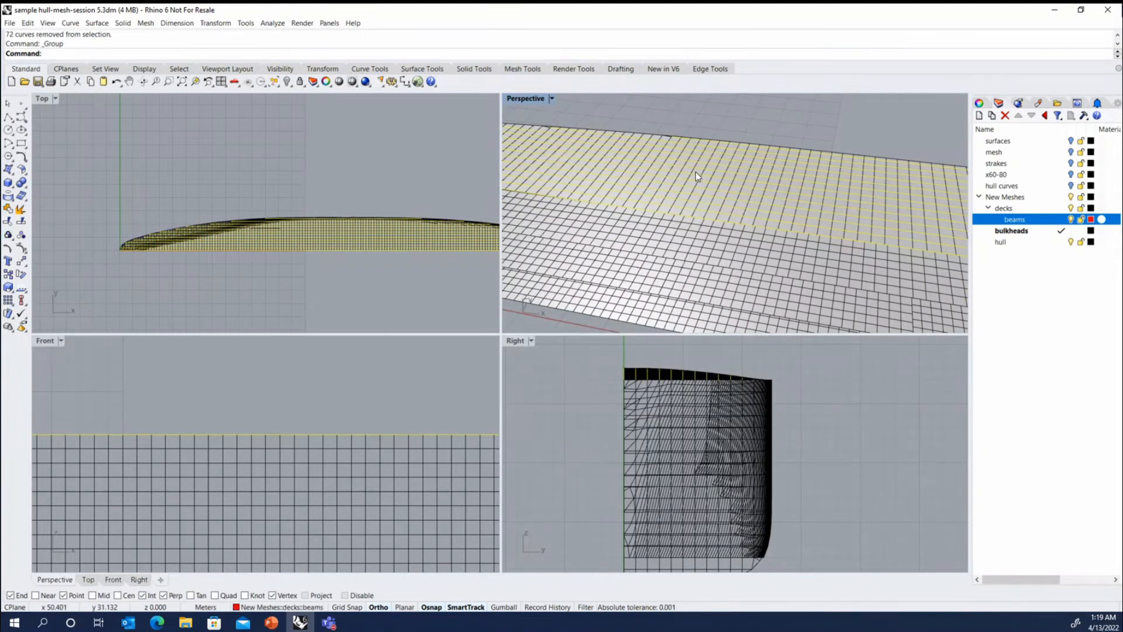
Step: Check the transverse and longitudinal beam groups by selecting each on the deck, and clear the selection
{"action": "scroll", "coordinate": [696, 172], "scroll_direction": "up", "scroll_amount": 2}
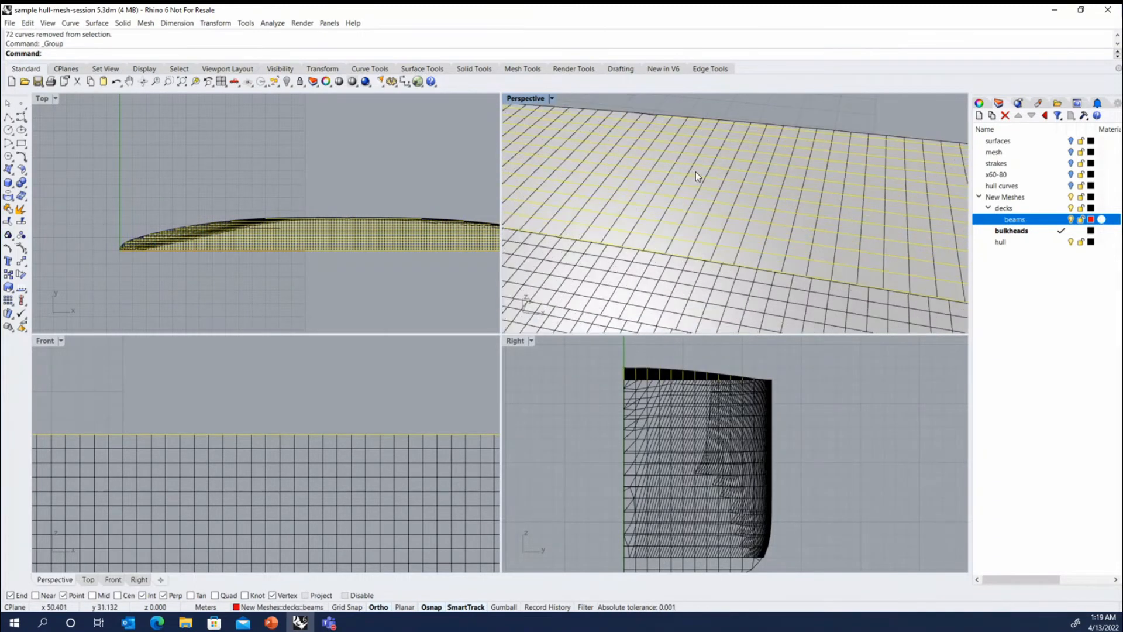
{"action": "left_click", "coordinate": [634, 229]}
{"action": "scroll", "coordinate": [593, 129], "scroll_direction": "down", "scroll_amount": 2}
{"action": "scroll", "coordinate": [701, 180], "scroll_direction": "up", "scroll_amount": 3}
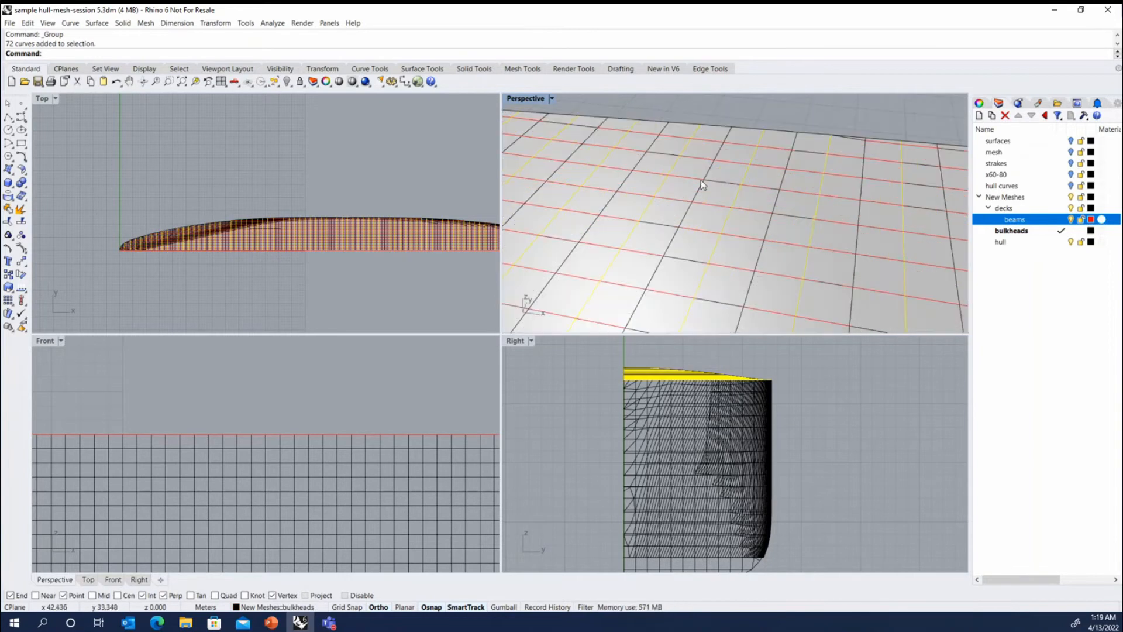
{"action": "left_click", "coordinate": [713, 229]}
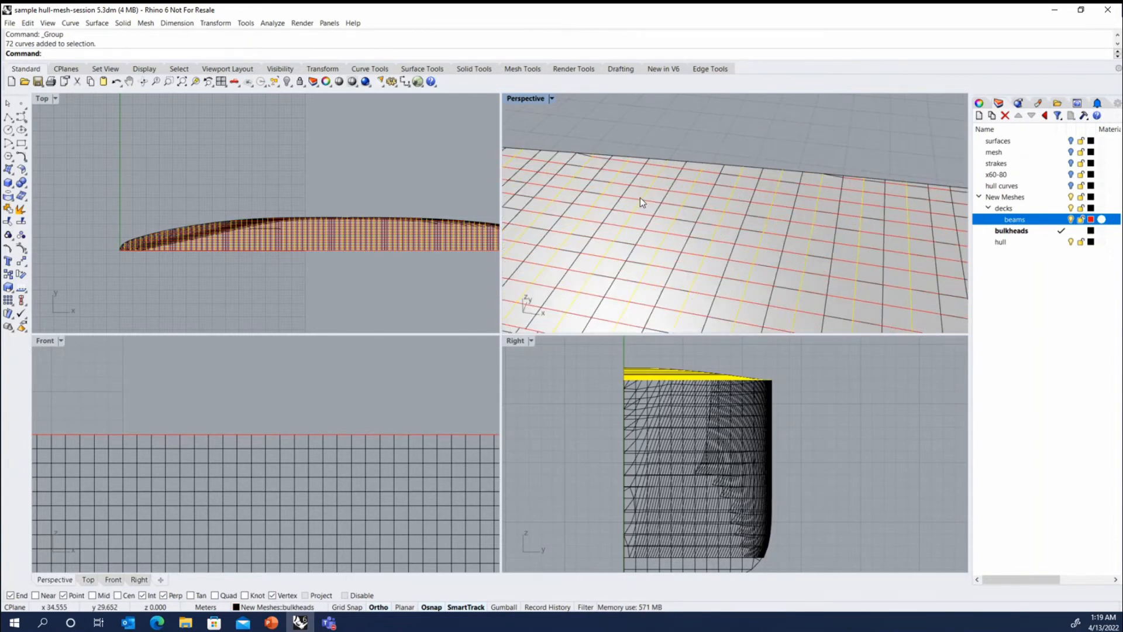
{"action": "scroll", "coordinate": [698, 226], "scroll_direction": "down", "scroll_amount": 6}
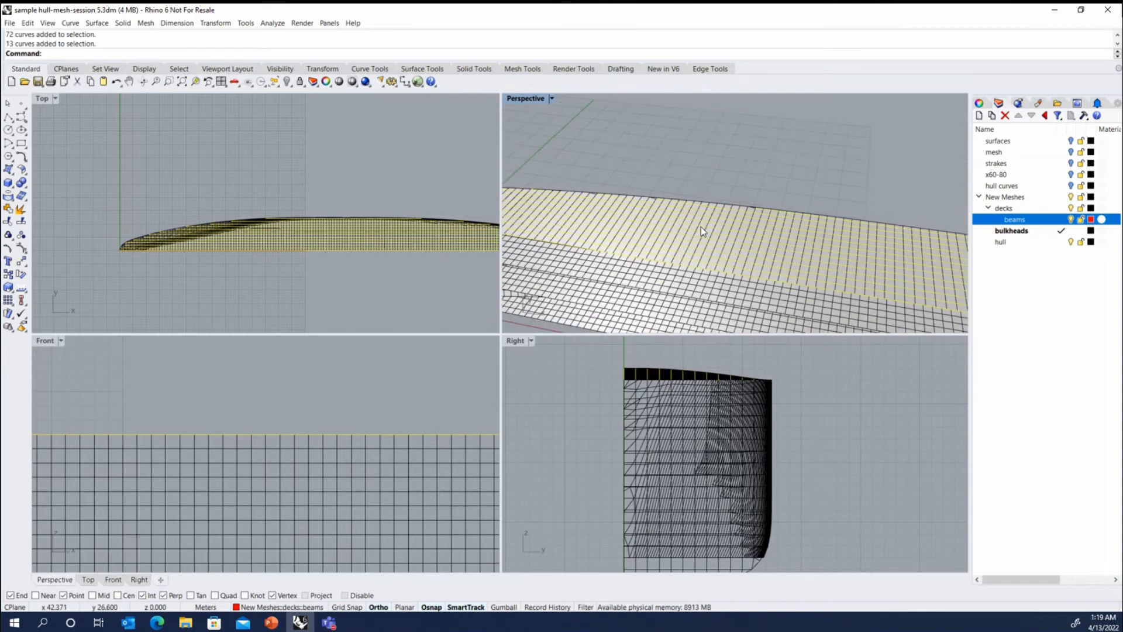
{"action": "mouse_move", "coordinate": [671, 218]}
{"action": "right_mouse_down"}
{"action": "mouse_move", "coordinate": [688, 239]}
{"action": "mouse_move", "coordinate": [650, 215]}
{"action": "right_mouse_up"}
{"action": "scroll", "coordinate": [651, 216], "scroll_direction": "up", "scroll_amount": 7}
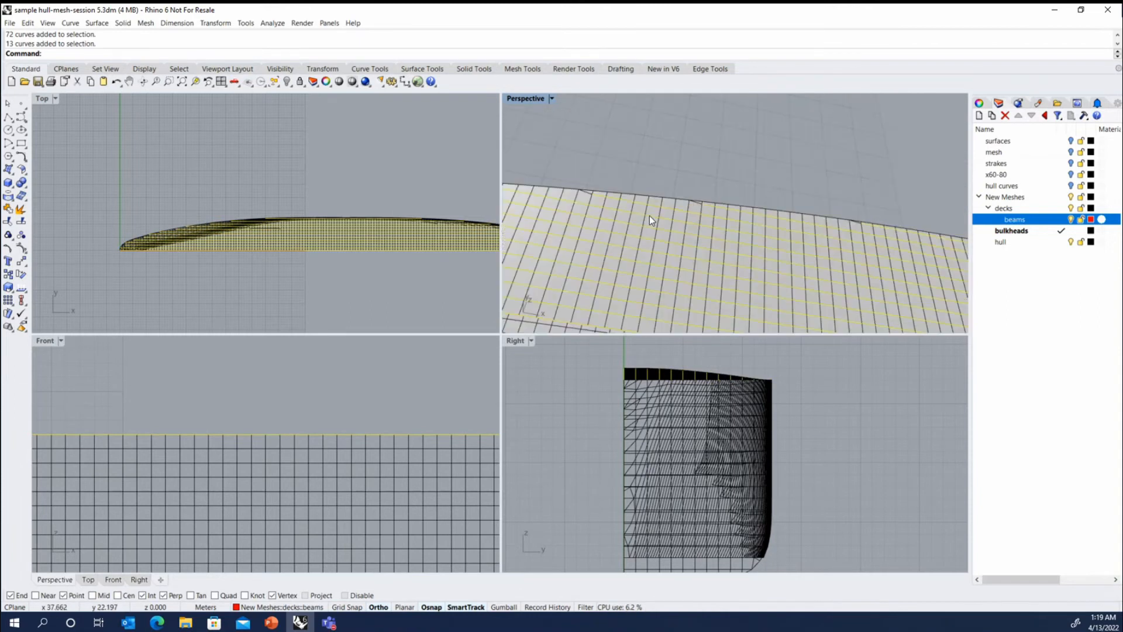
{"action": "scroll", "coordinate": [695, 210], "scroll_direction": "down", "scroll_amount": 5}
{"action": "key", "text": "Escape"}
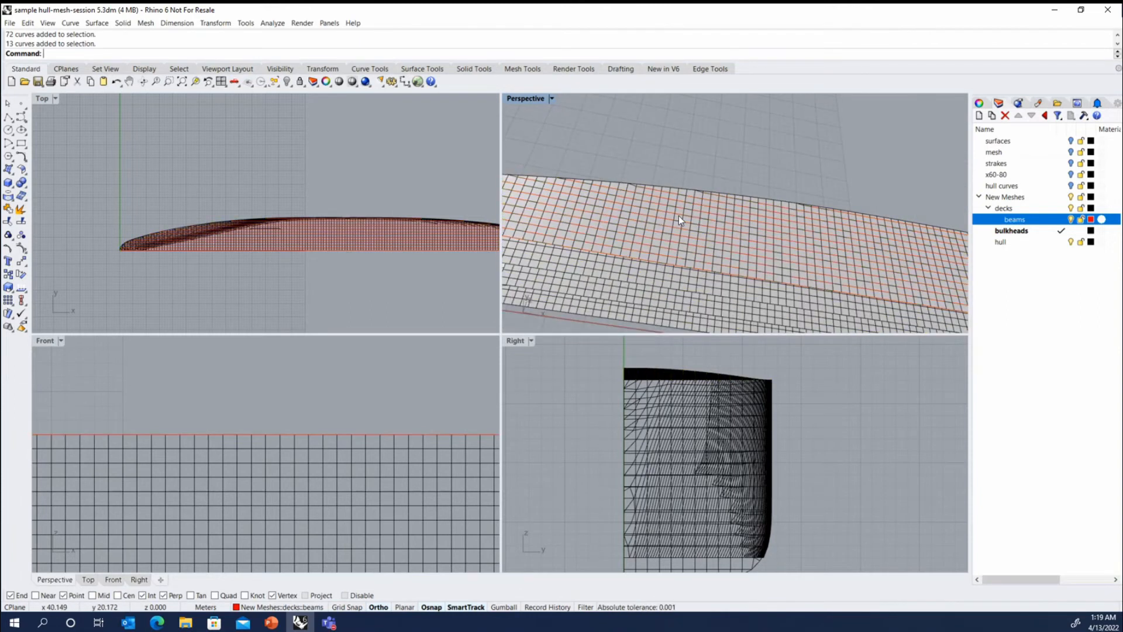
Step: Undo the grouping of the longitudinal deck beams and select the transverse beam group
{"action": "scroll", "coordinate": [647, 216], "scroll_direction": "up", "scroll_amount": 4}
{"action": "key", "text": "ctrl+z"}
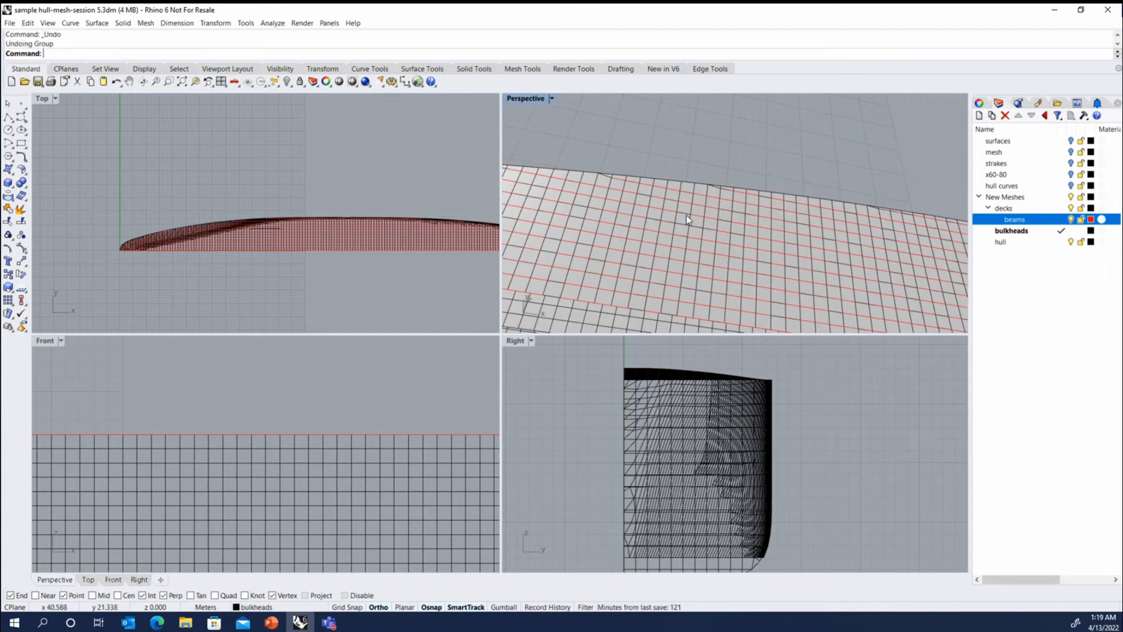
{"action": "right_click_drag", "start_coordinate": [686, 215], "coordinate": [657, 184]}
{"action": "scroll", "coordinate": [774, 219], "scroll_direction": "up", "scroll_amount": 5}
{"action": "left_click", "coordinate": [774, 219]}
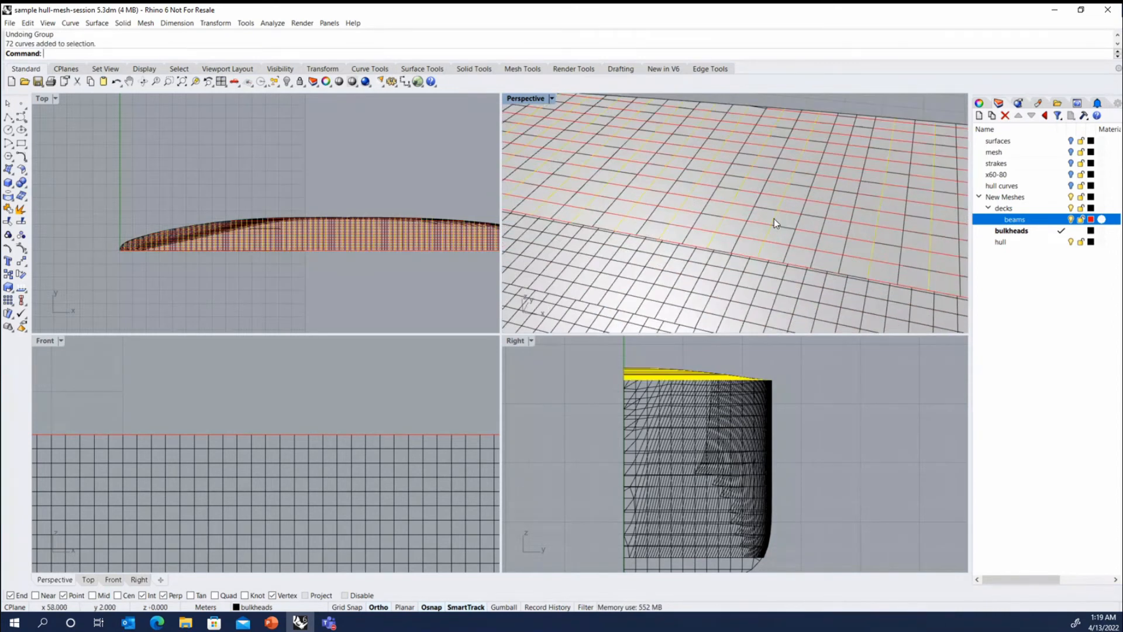
Step: Select a longitudinal deck beam near the middle of the half-deck and run Ungroup on it
{"action": "scroll", "coordinate": [774, 222], "scroll_direction": "down", "scroll_amount": 4}
{"action": "scroll", "coordinate": [806, 210], "scroll_direction": "up", "scroll_amount": 3}
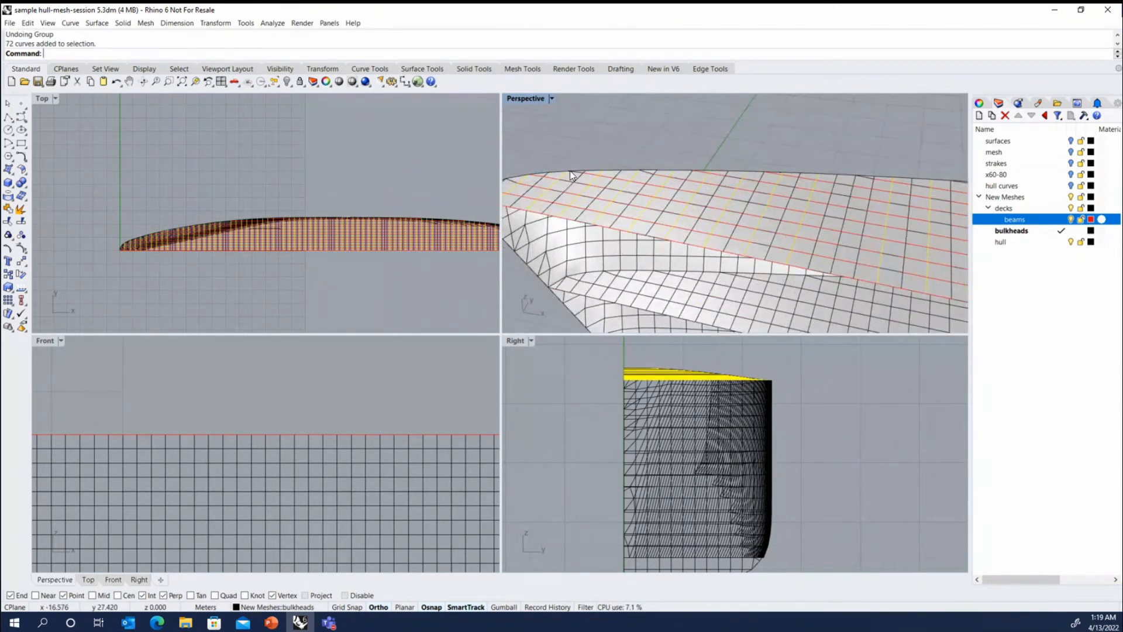
{"action": "scroll", "coordinate": [622, 184], "scroll_direction": "up", "scroll_amount": 3}
{"action": "left_click", "coordinate": [644, 184]}
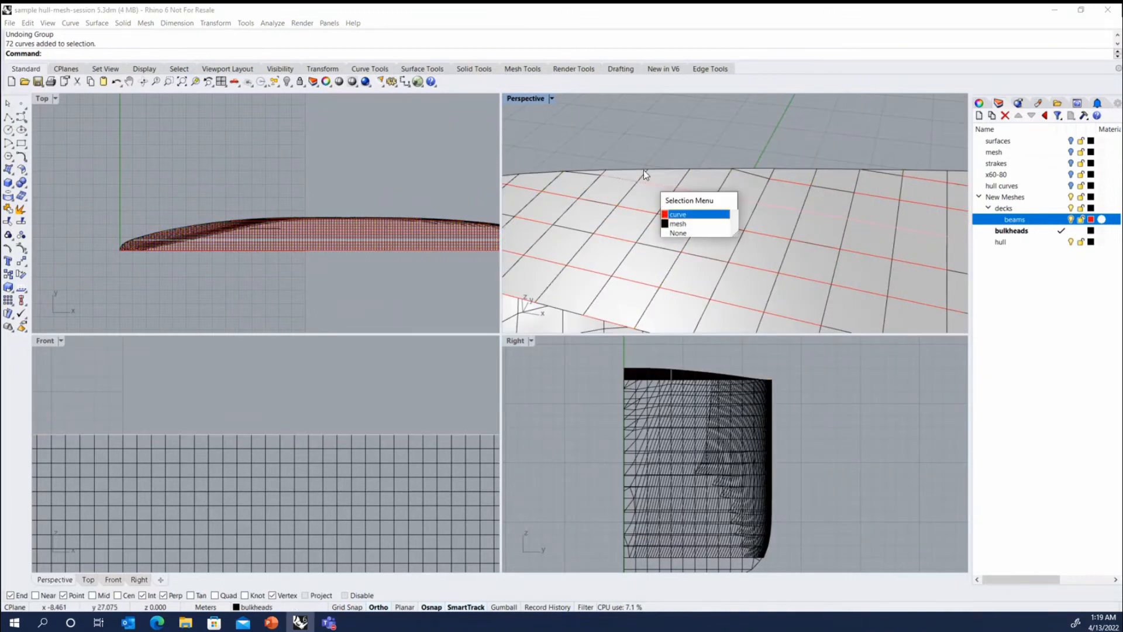
{"action": "left_click", "coordinate": [682, 215]}
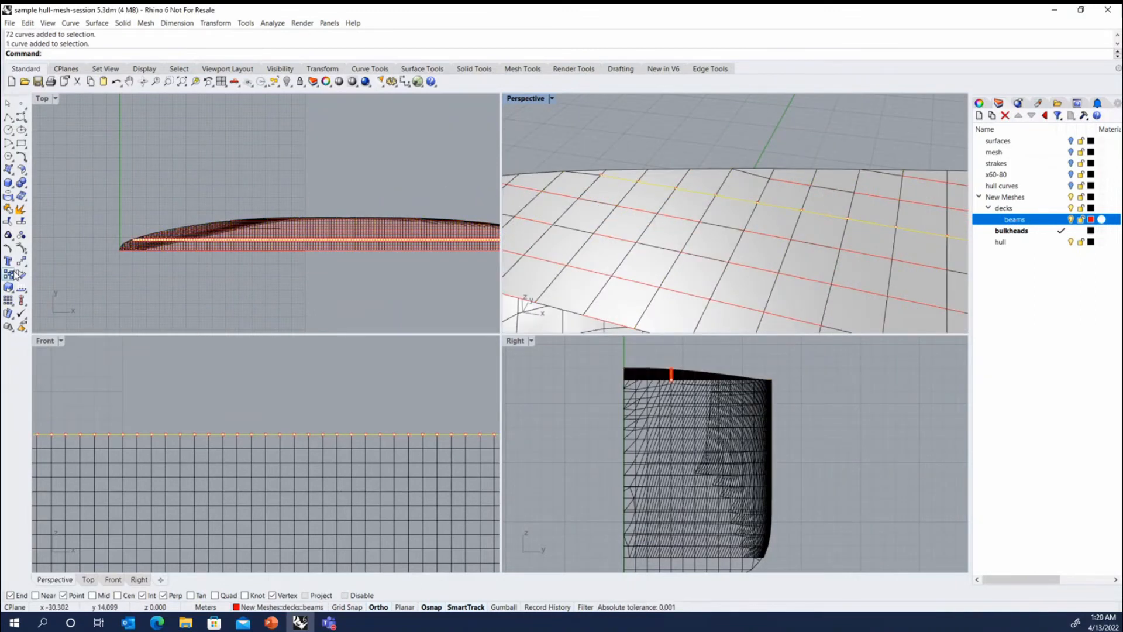
{"action": "left_click", "coordinate": [21, 235]}
{"action": "scroll", "coordinate": [673, 223], "scroll_direction": "down", "scroll_amount": 6}
{"action": "right_click_drag", "start_coordinate": [673, 222], "coordinate": [731, 257]}
{"action": "scroll", "coordinate": [645, 227], "scroll_direction": "up", "scroll_amount": 5}
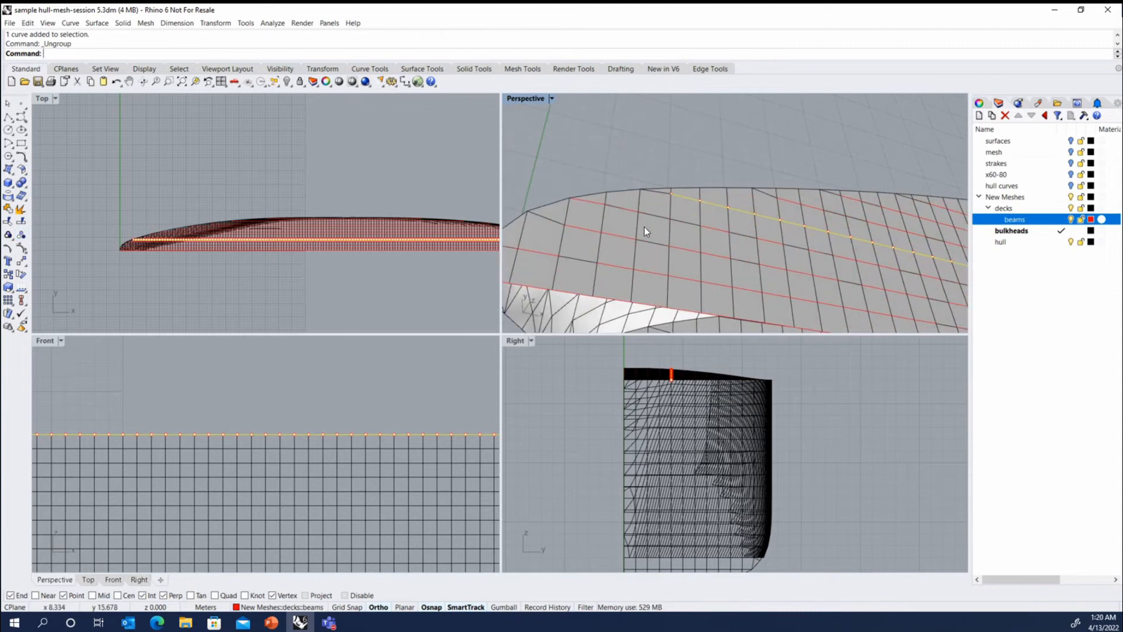
Step: Delete the forward end point of that longitudinal deck beam where it meets the hull edge near the bow
{"action": "scroll", "coordinate": [645, 228], "scroll_direction": "down", "scroll_amount": 3}
{"action": "left_click", "coordinate": [586, 238]}
{"action": "left_click", "coordinate": [627, 273]}
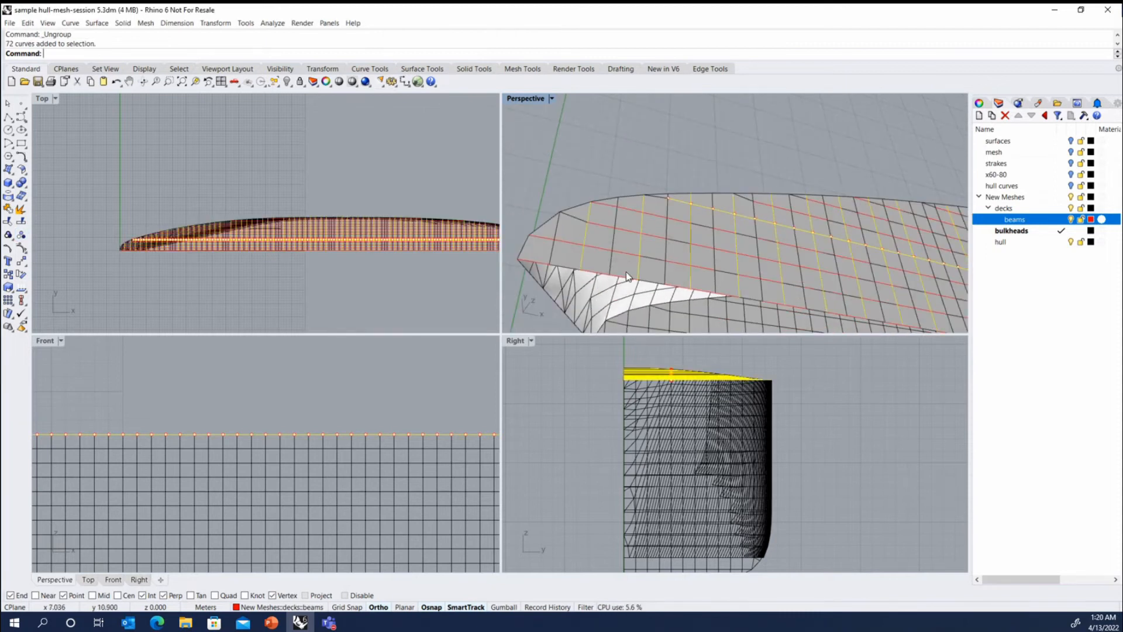
{"action": "scroll", "coordinate": [583, 234], "scroll_direction": "down", "scroll_amount": 5}
{"action": "scroll", "coordinate": [669, 233], "scroll_direction": "up", "scroll_amount": 3}
{"action": "scroll", "coordinate": [668, 232], "scroll_direction": "up", "scroll_amount": 2}
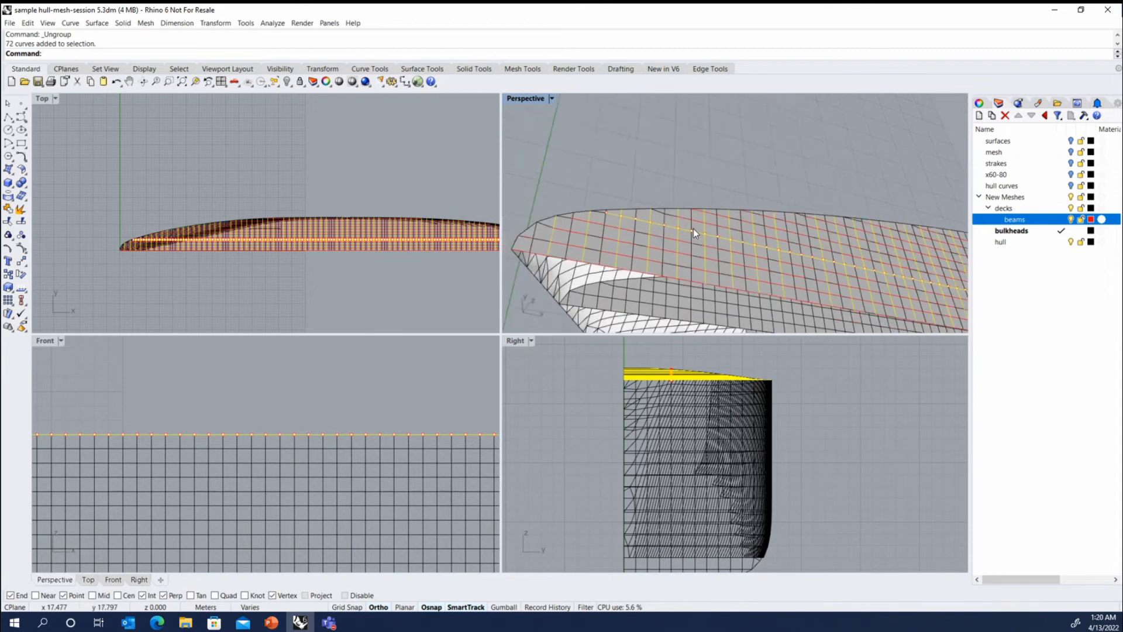
{"action": "scroll", "coordinate": [644, 216], "scroll_direction": "up", "scroll_amount": 2}
{"action": "scroll", "coordinate": [611, 215], "scroll_direction": "up", "scroll_amount": 2}
{"action": "left_click", "coordinate": [623, 213]}
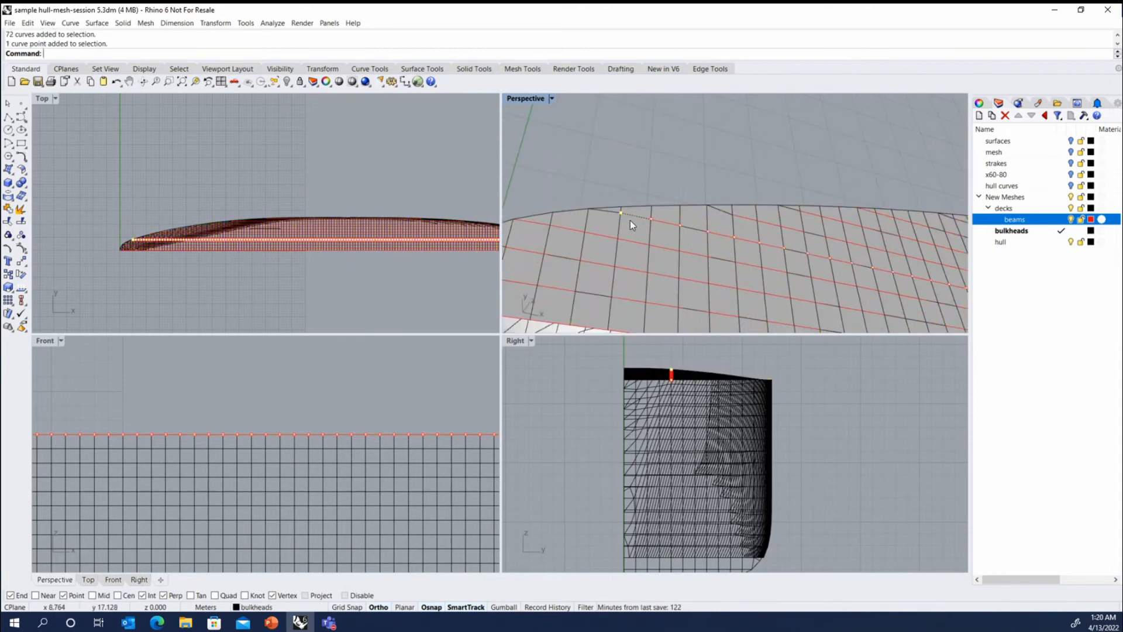
{"action": "key", "text": "Delete"}
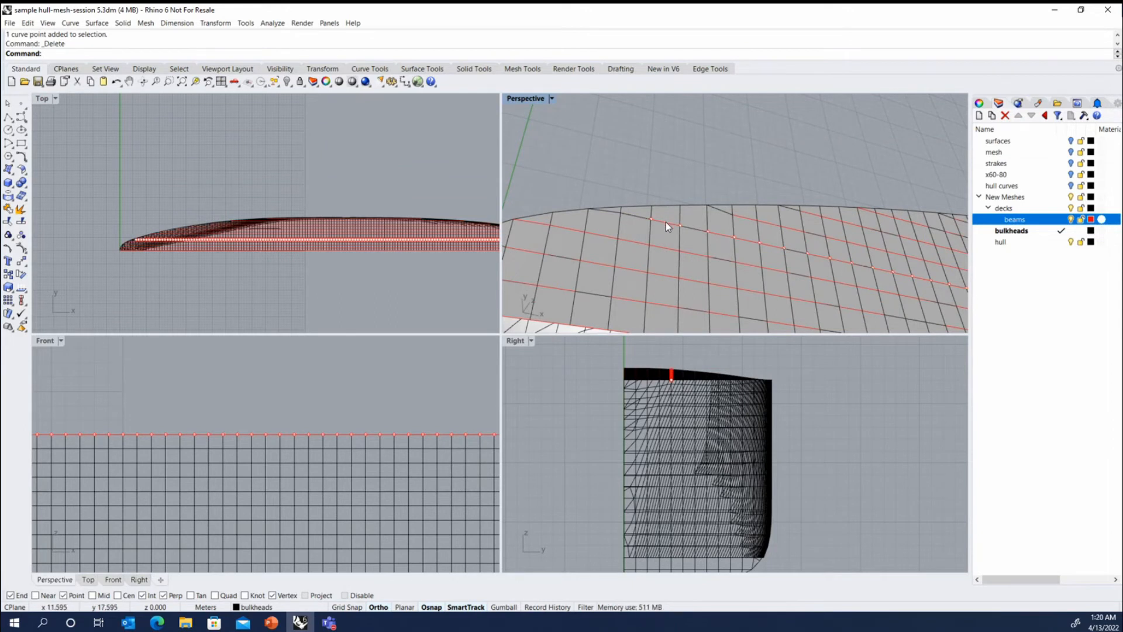
Step: Check the shortened longitudinal beam and its outboard neighbour by selecting both, and clear the selection
{"action": "left_click", "coordinate": [665, 222]}
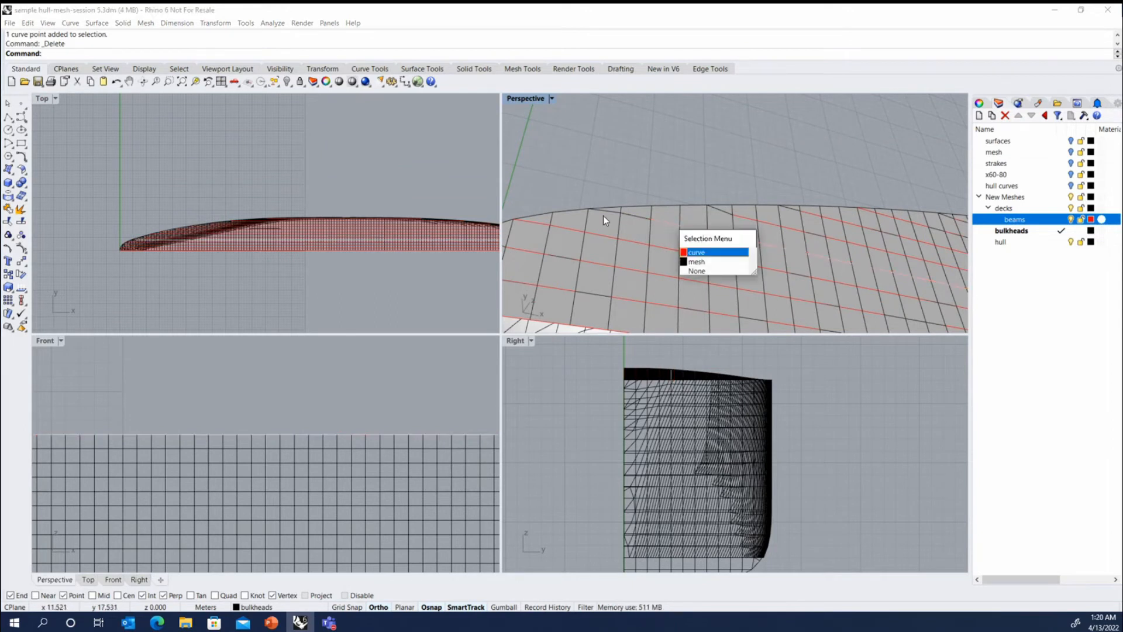
{"action": "left_click", "coordinate": [706, 252]}
{"action": "scroll", "coordinate": [689, 227], "scroll_direction": "down", "scroll_amount": 3}
{"action": "scroll", "coordinate": [690, 227], "scroll_direction": "up", "scroll_amount": 3}
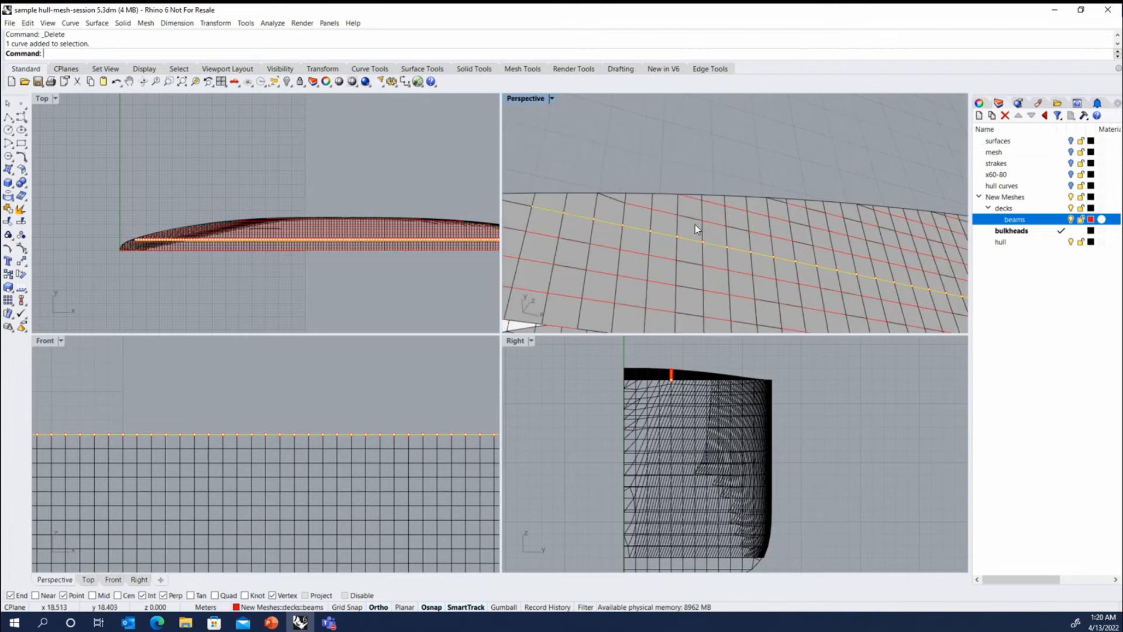
{"action": "left_click", "coordinate": [657, 221], "text": "shift"}
{"action": "left_click", "coordinate": [708, 244]}
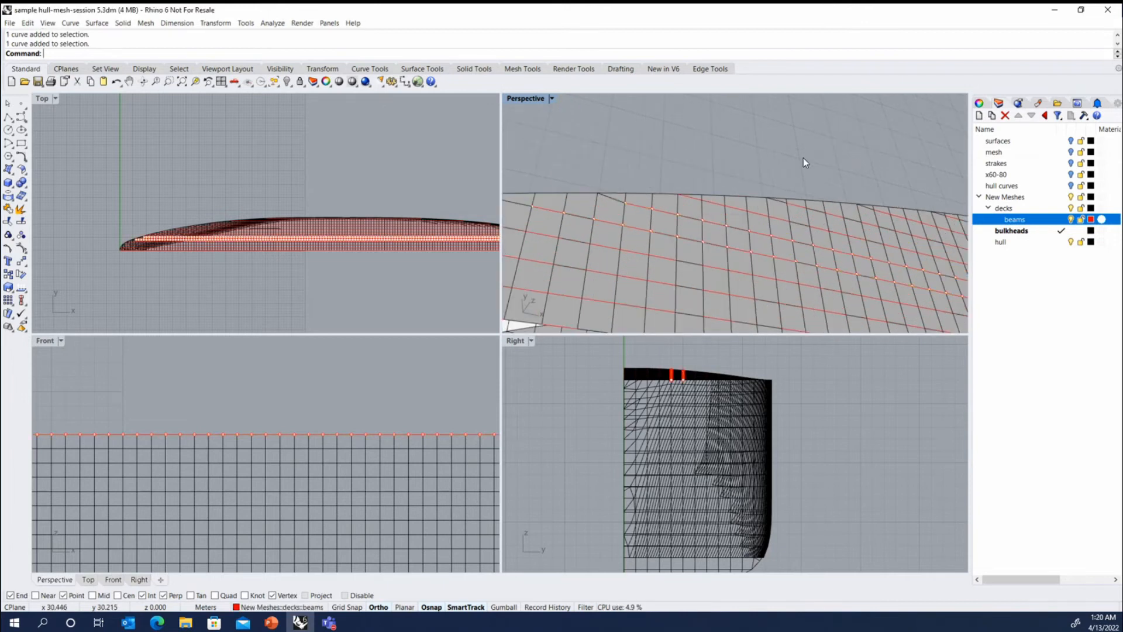
{"action": "left_click", "coordinate": [803, 158]}
Step: Select the deck mesh and hide it so only the beams and hull remain in view
{"action": "scroll", "coordinate": [819, 235], "scroll_direction": "down", "scroll_amount": 2}
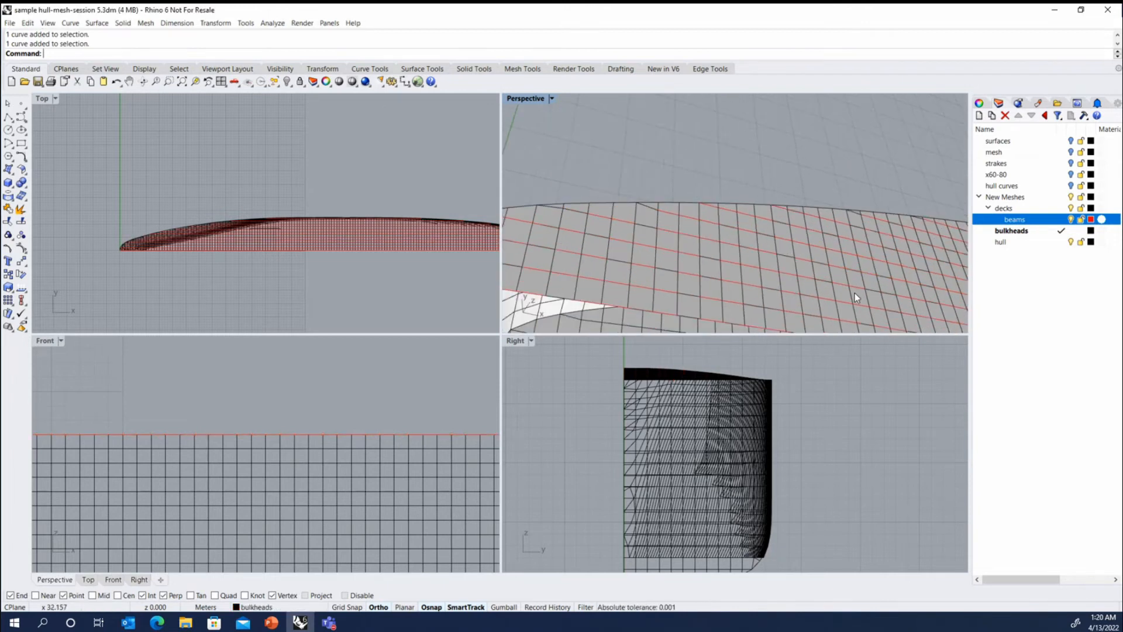
{"action": "left_click", "coordinate": [749, 290]}
{"action": "middle_click", "coordinate": [703, 186]}
{"action": "left_click", "coordinate": [679, 178]}
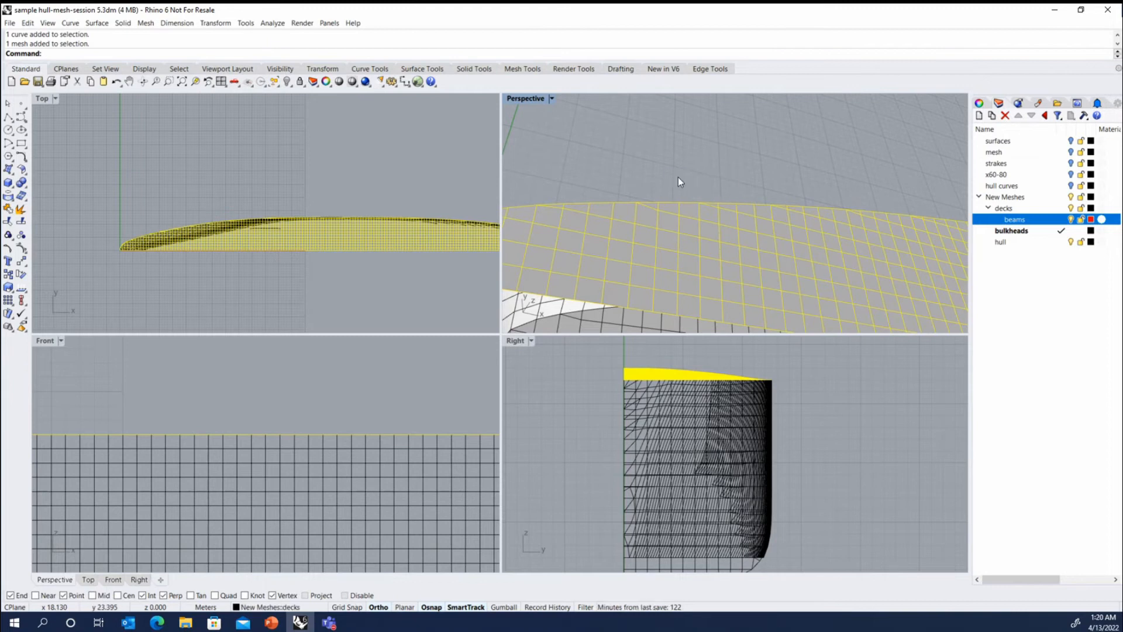
Step: Delete the forward end points of the next two longitudinal beams outboard of the shortened one, one beam at a time
{"action": "right_click_drag", "start_coordinate": [658, 230], "coordinate": [733, 196]}
{"action": "scroll", "coordinate": [732, 195], "scroll_direction": "up", "scroll_amount": 1}
{"action": "left_click", "coordinate": [667, 208]}
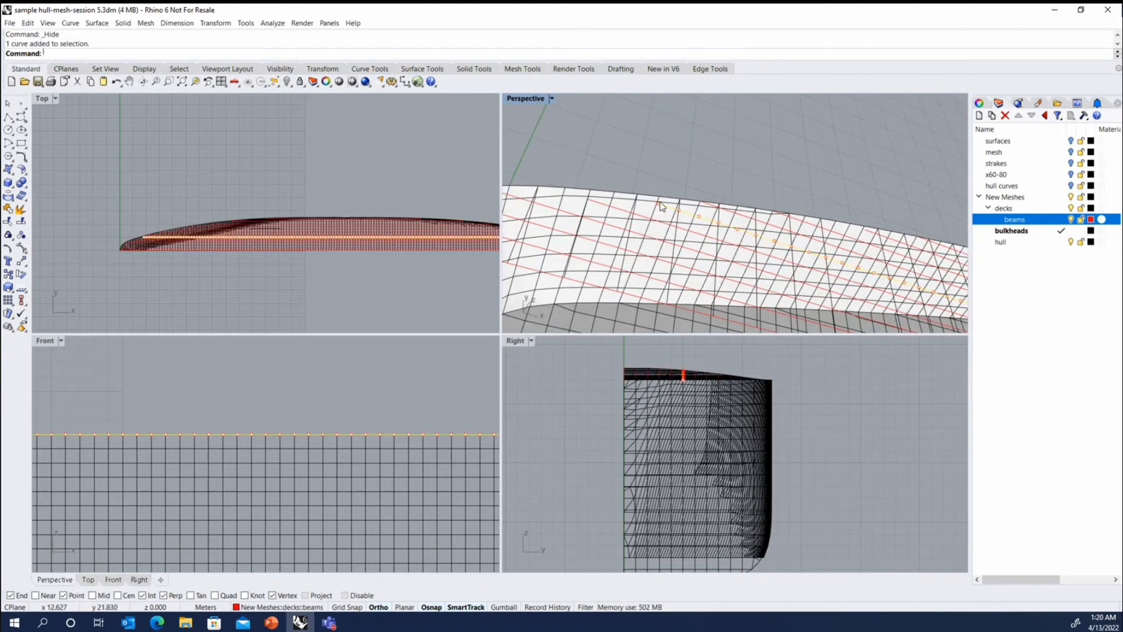
{"action": "scroll", "coordinate": [666, 207], "scroll_direction": "up", "scroll_amount": 3}
{"action": "left_click_drag", "start_coordinate": [634, 160], "coordinate": [663, 210]}
{"action": "key", "text": "Delete"}
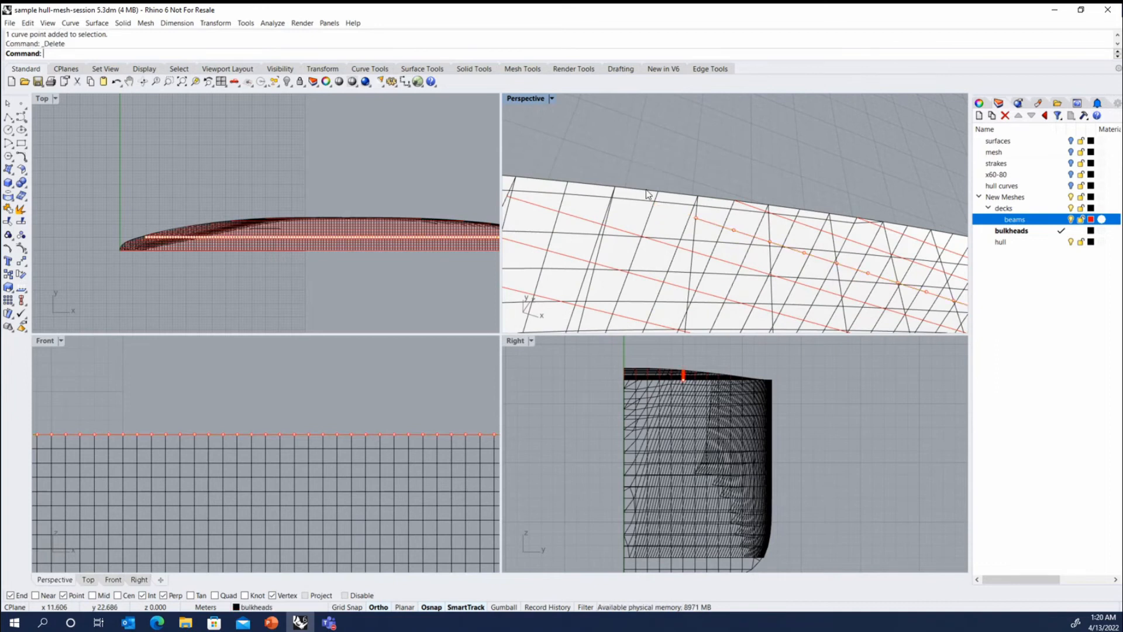
{"action": "right_click_drag", "start_coordinate": [649, 195], "coordinate": [686, 186]}
{"action": "left_click", "coordinate": [721, 208]}
{"action": "left_click_drag", "start_coordinate": [659, 166], "coordinate": [681, 201]}
{"action": "key", "text": "Delete"}
Step: Delete the forward end point of the following outboard longitudinal beam, check the beam beyond it, and clear the selection
{"action": "scroll", "coordinate": [679, 198], "scroll_direction": "down", "scroll_amount": 4}
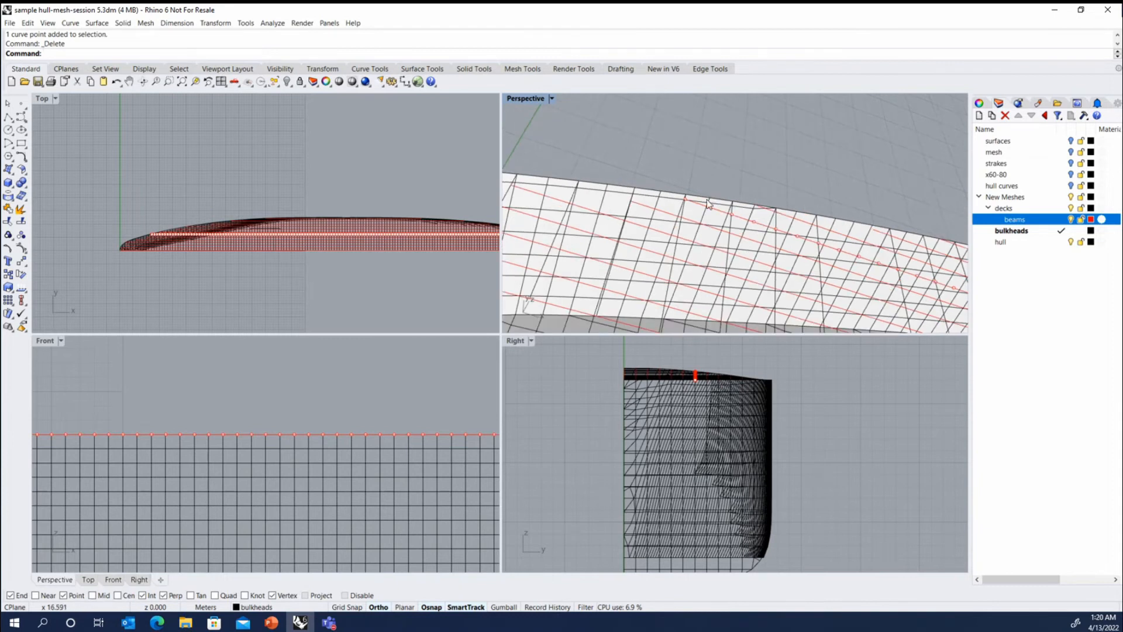
{"action": "right_click_drag", "start_coordinate": [680, 199], "coordinate": [778, 199]}
{"action": "left_click", "coordinate": [738, 178]}
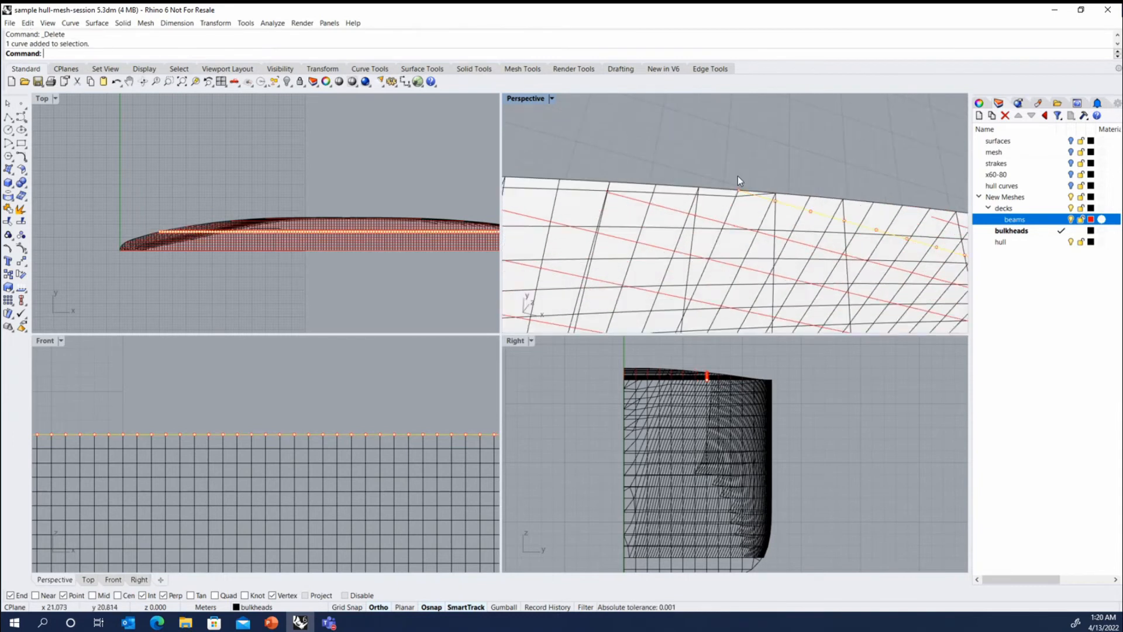
{"action": "left_click_drag", "start_coordinate": [729, 167], "coordinate": [748, 204]}
{"action": "key", "text": "Delete"}
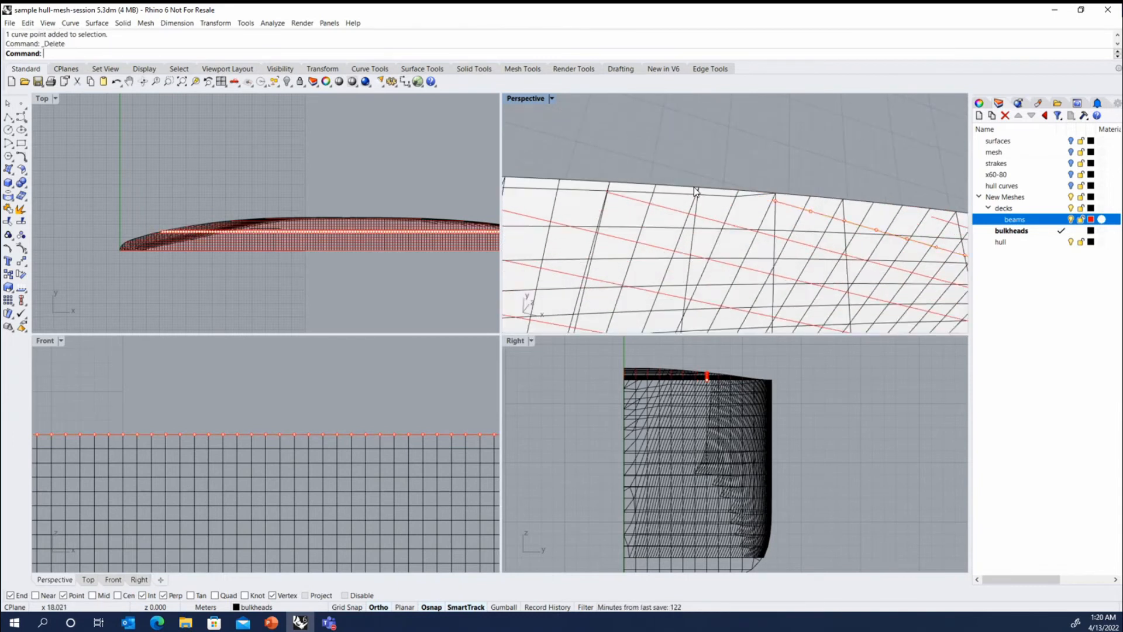
{"action": "scroll", "coordinate": [748, 202], "scroll_direction": "down", "scroll_amount": 7}
{"action": "mouse_move", "coordinate": [746, 202]}
{"action": "right_mouse_down"}
{"action": "mouse_move", "coordinate": [720, 196]}
{"action": "mouse_move", "coordinate": [758, 187]}
{"action": "right_mouse_up"}
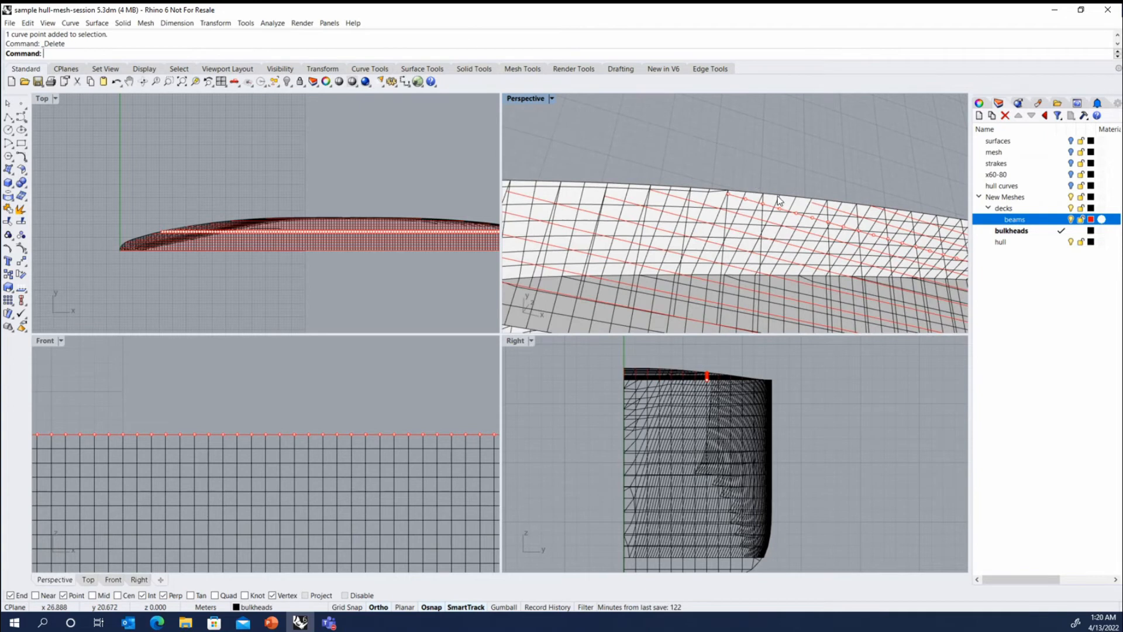
{"action": "left_click", "coordinate": [815, 208]}
{"action": "scroll", "coordinate": [703, 178], "scroll_direction": "down", "scroll_amount": 6}
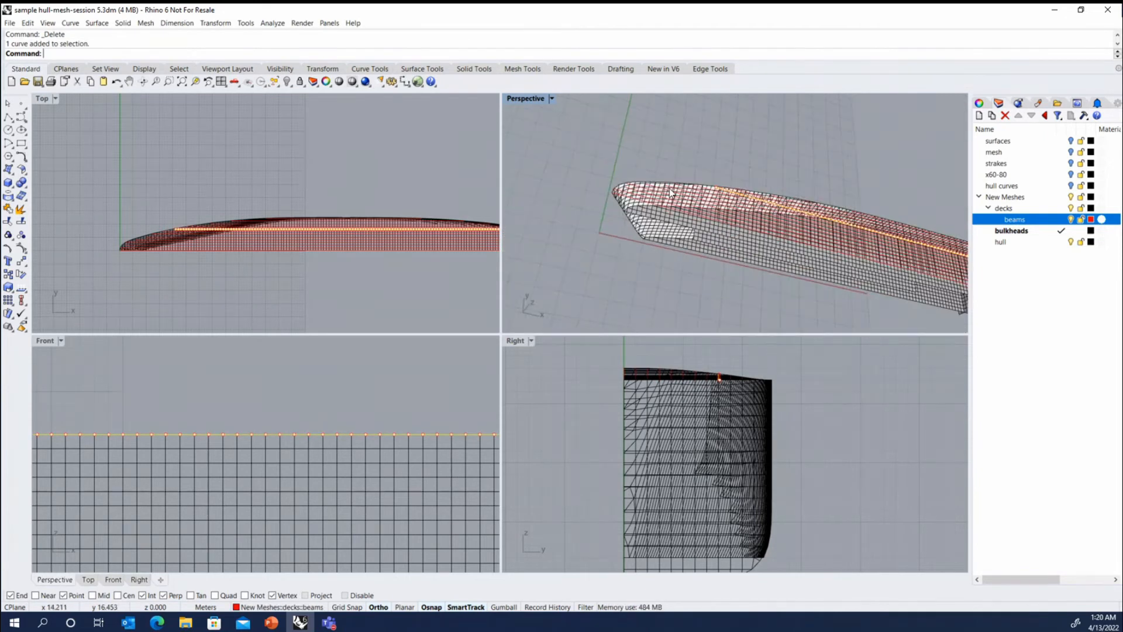
{"action": "key", "text": "Escape"}
Step: Select all curves with SelCrv, remove the transverse beams from the selection, group the longitudinal beams, and clear the selection
{"action": "type", "text": "SelCrv"}
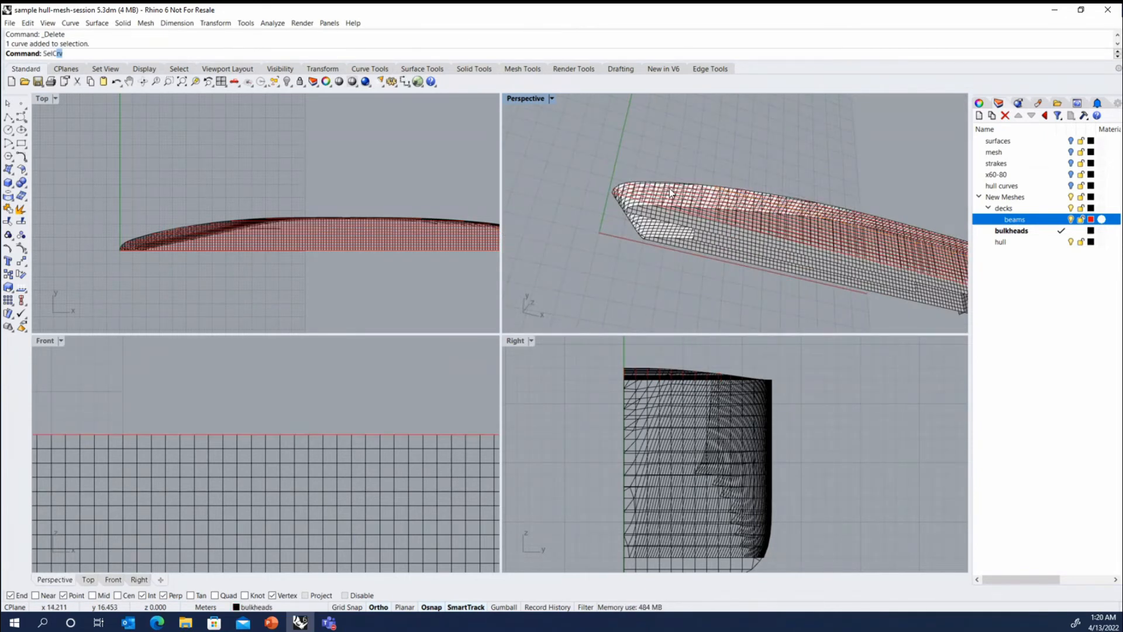
{"action": "key", "text": "Return"}
{"action": "scroll", "coordinate": [766, 209], "scroll_direction": "up", "scroll_amount": 8}
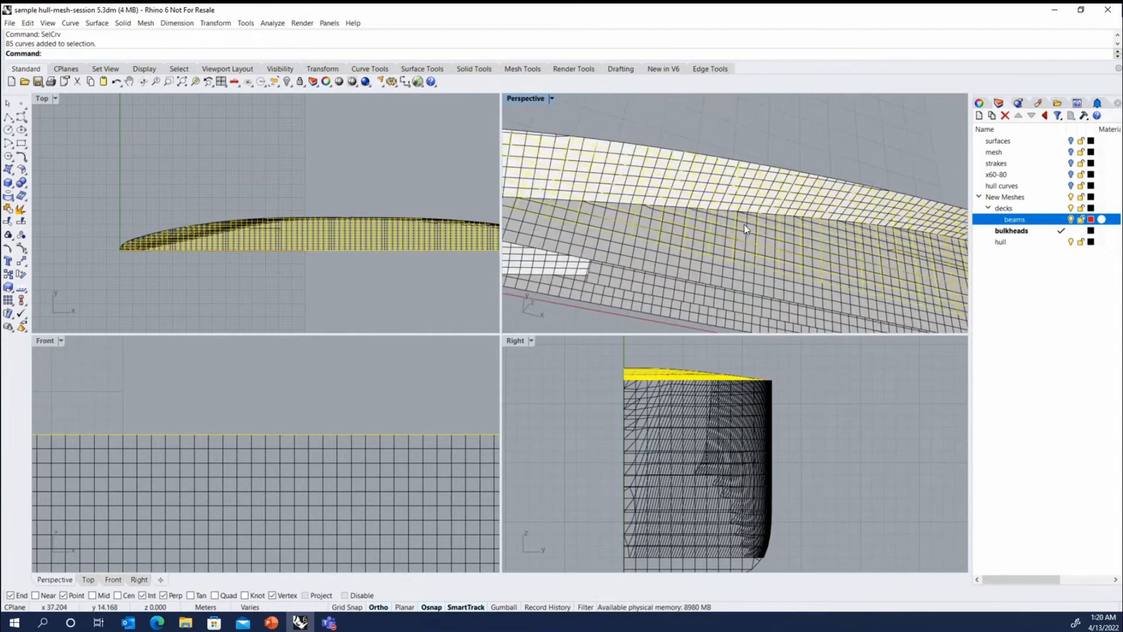
{"action": "key", "text": "ctrl+g"}
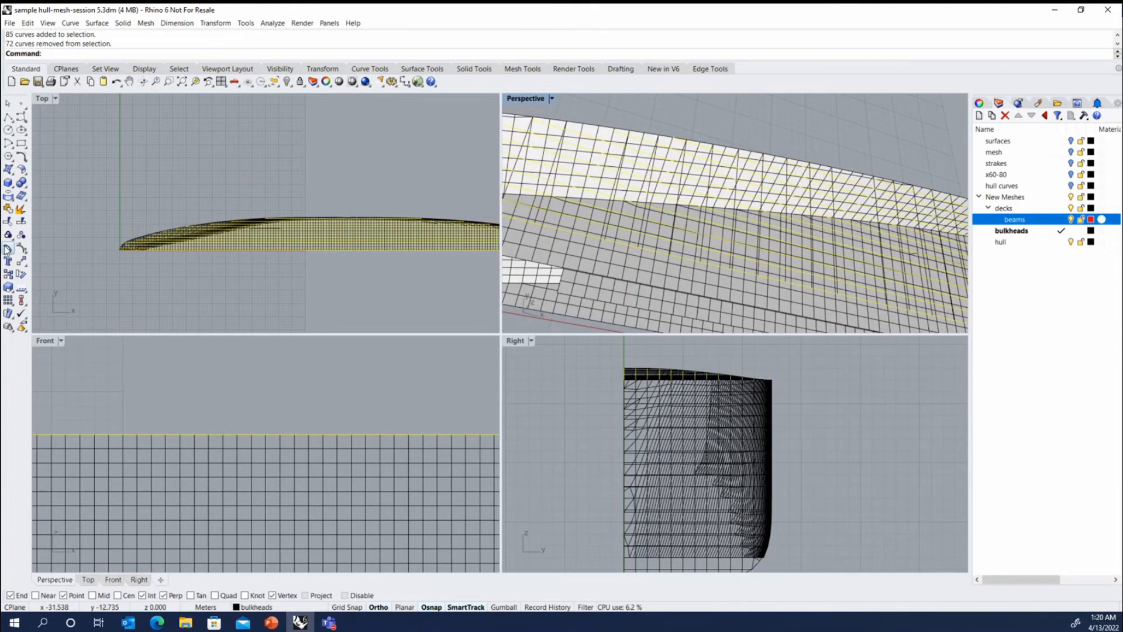
{"action": "left_click", "coordinate": [819, 145]}
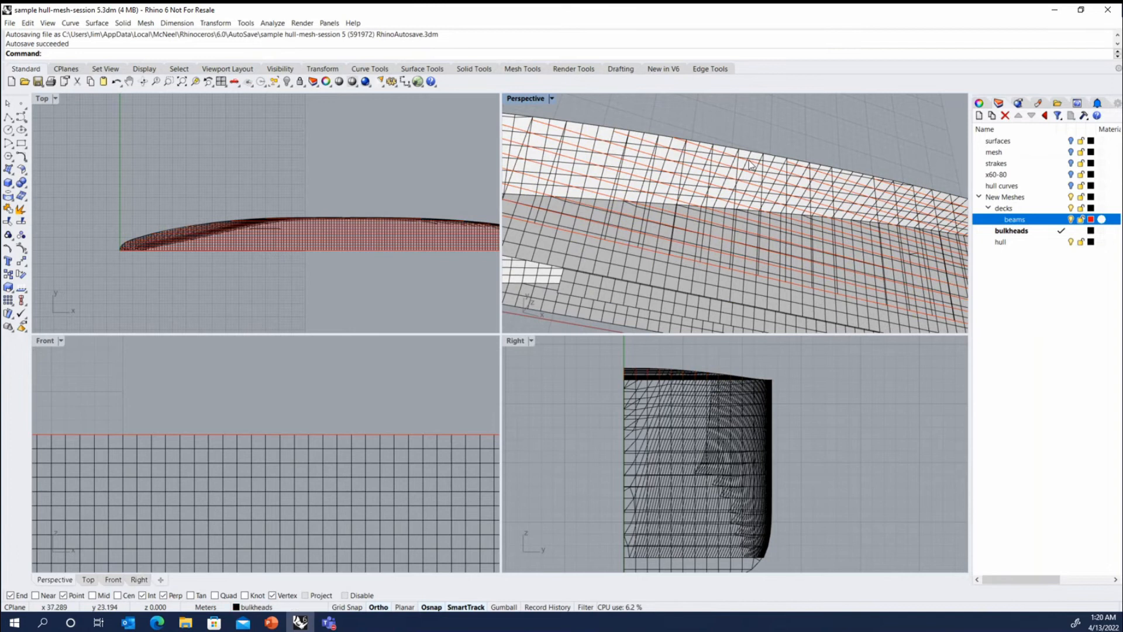
Step: Turn on control points for the grouped longitudinal beams and delete the forward end point of an outboard beam at the hull edge
{"action": "left_click", "coordinate": [24, 246]}
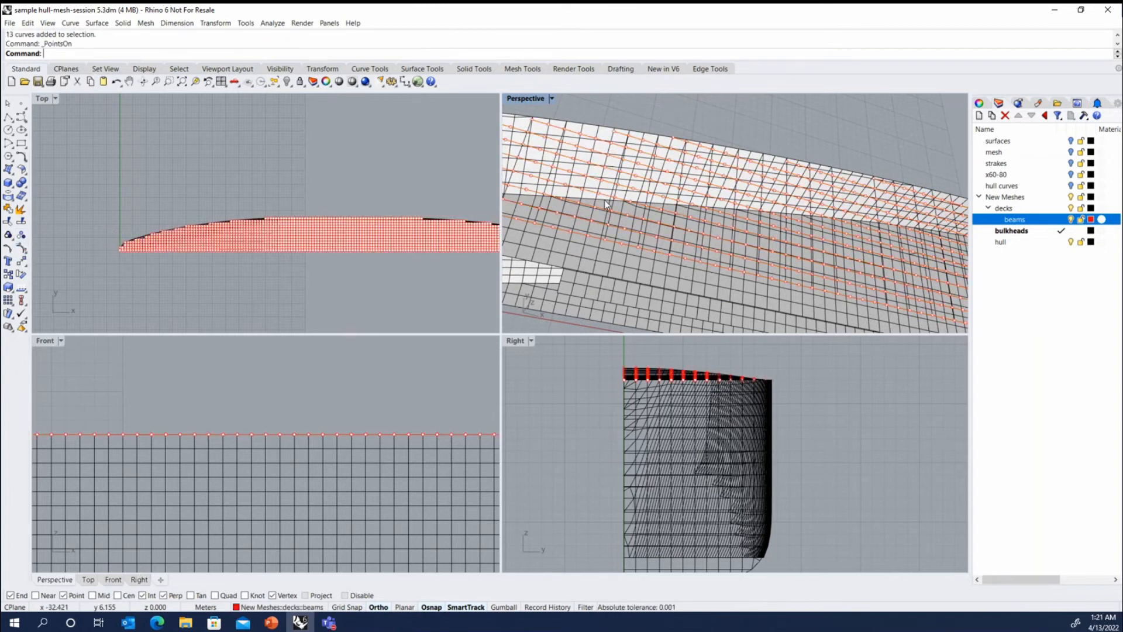
{"action": "scroll", "coordinate": [682, 154], "scroll_direction": "up", "scroll_amount": 5}
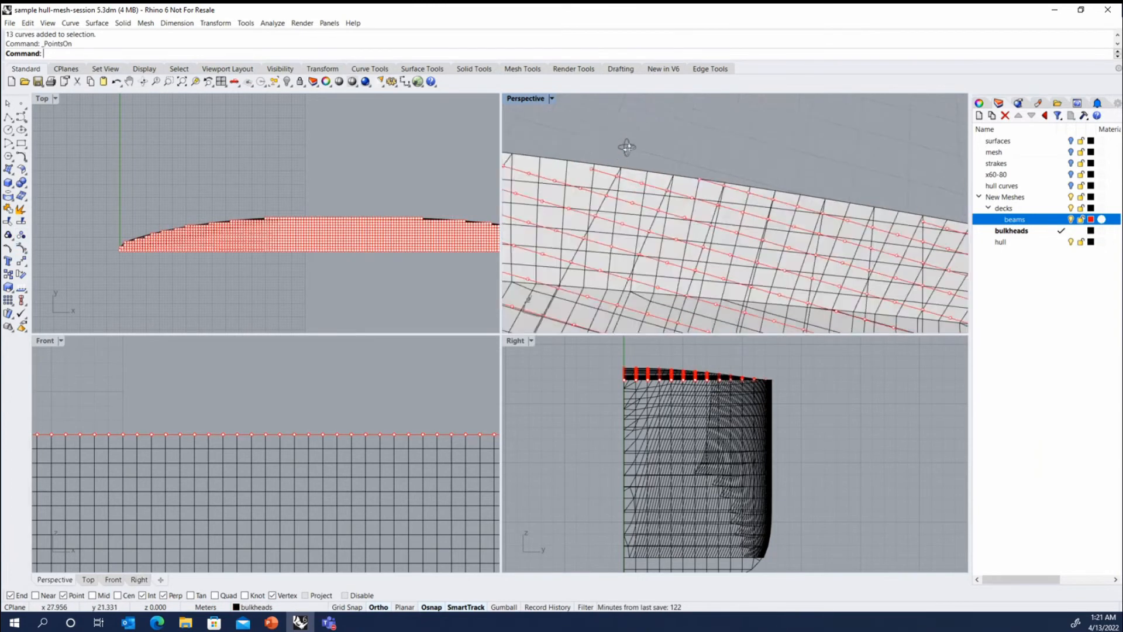
{"action": "left_click_drag", "start_coordinate": [654, 168], "coordinate": [653, 165]}
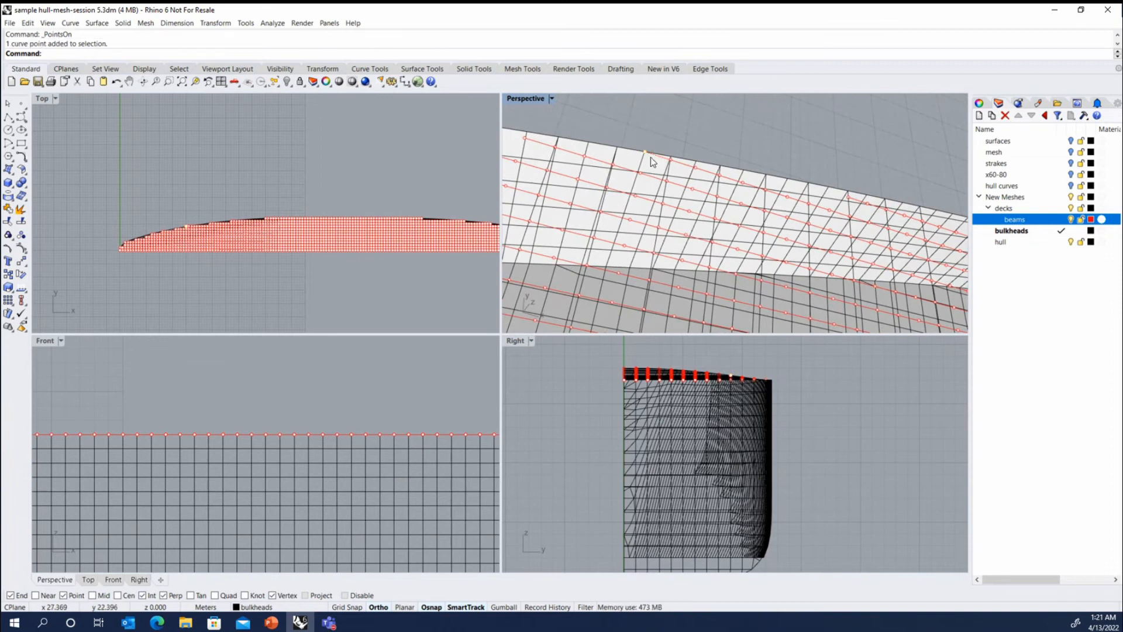
{"action": "key", "text": "Delete"}
Step: Examine the longitudinal beams' points along the hull edge towards the stern, and turn the control points off
{"action": "scroll", "coordinate": [753, 171], "scroll_direction": "down", "scroll_amount": 2}
{"action": "right_click_drag", "start_coordinate": [812, 170], "coordinate": [872, 202]}
{"action": "scroll", "coordinate": [872, 201], "scroll_direction": "down", "scroll_amount": 2}
{"action": "scroll", "coordinate": [607, 188], "scroll_direction": "down", "scroll_amount": 4}
{"action": "scroll", "coordinate": [722, 239], "scroll_direction": "up", "scroll_amount": 4}
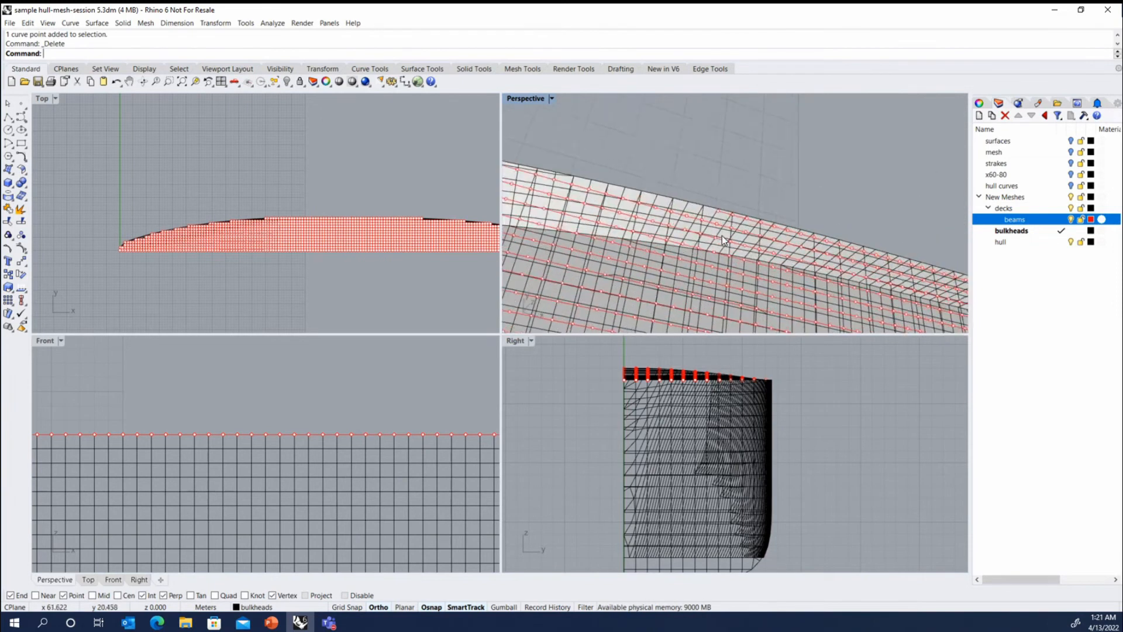
{"action": "scroll", "coordinate": [720, 221], "scroll_direction": "down", "scroll_amount": 5}
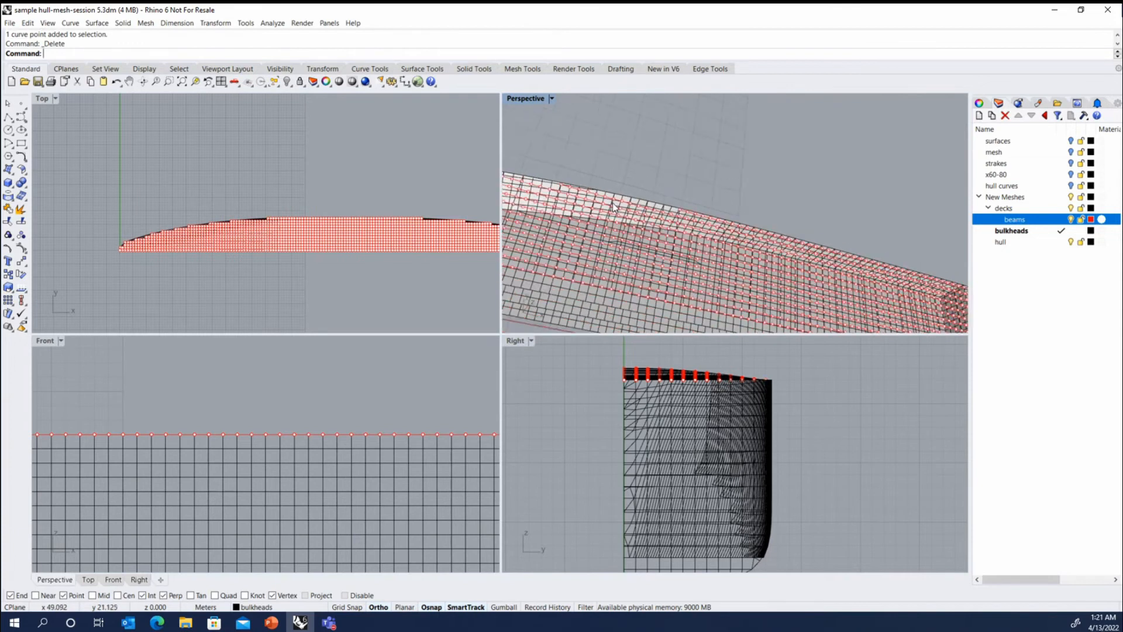
{"action": "scroll", "coordinate": [760, 219], "scroll_direction": "up", "scroll_amount": 5}
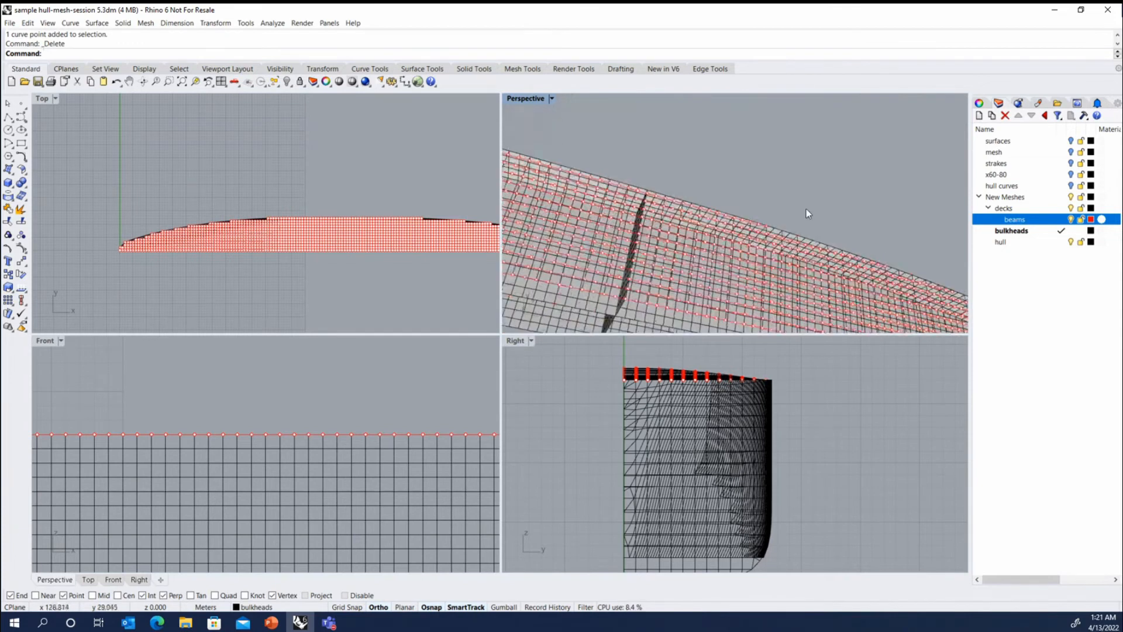
{"action": "left_click", "coordinate": [907, 112]}
{"action": "scroll", "coordinate": [731, 174], "scroll_direction": "down", "scroll_amount": 8}
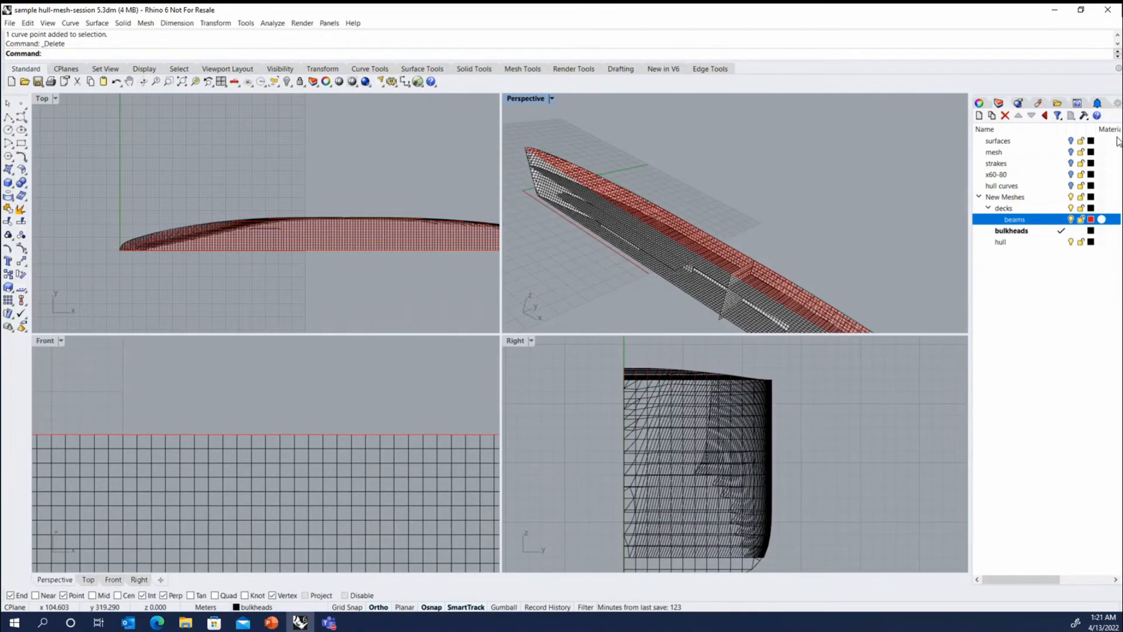
Step: Bring back only the hidden deck mesh with Show Selected
{"action": "left_click", "coordinate": [756, 214]}
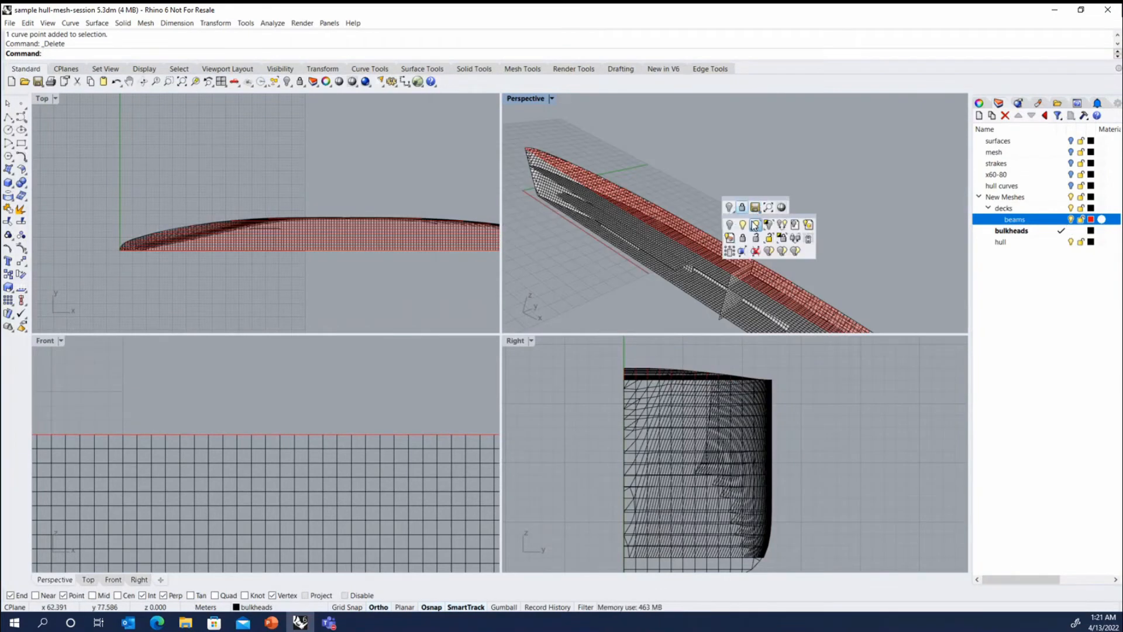
{"action": "left_click", "coordinate": [756, 226]}
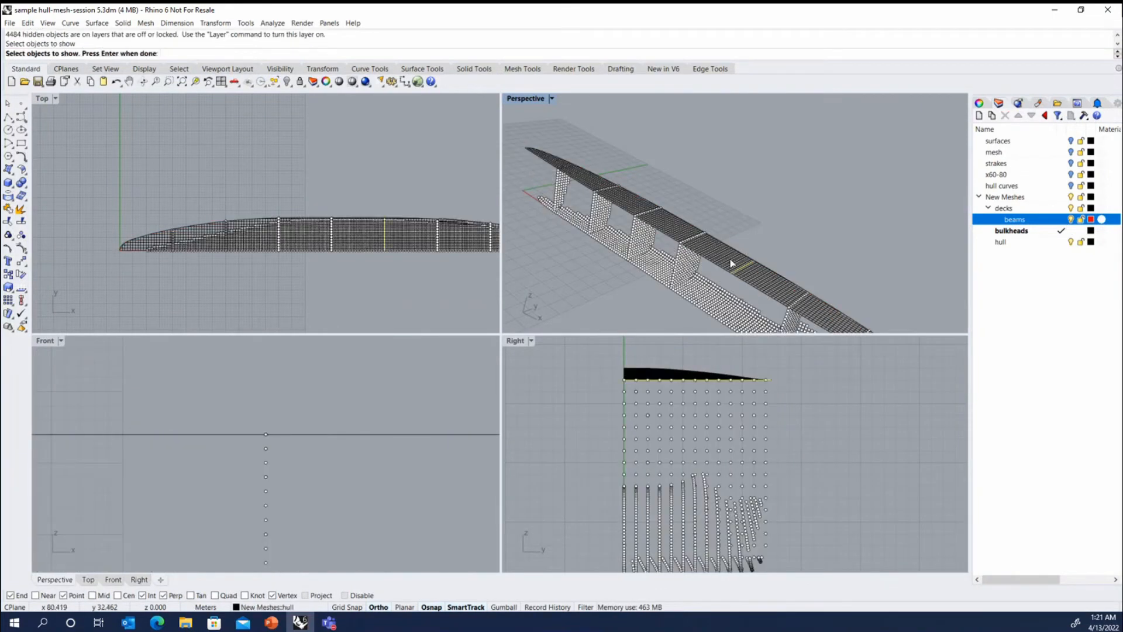
{"action": "scroll", "coordinate": [731, 263], "scroll_direction": "up", "scroll_amount": 5}
{"action": "left_click", "coordinate": [760, 299]}
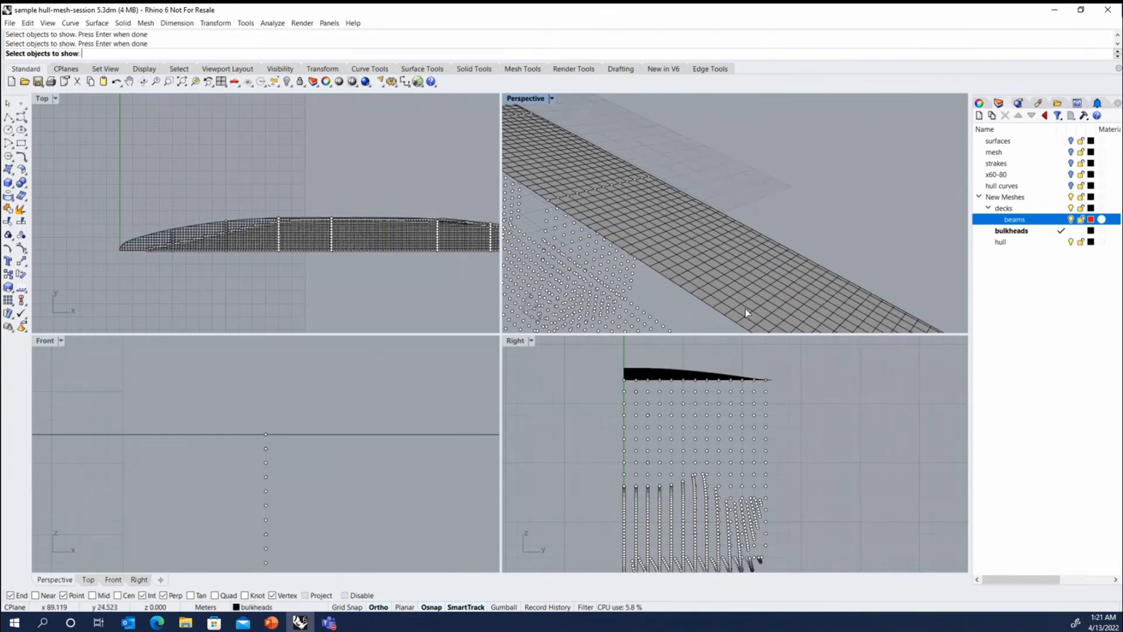
{"action": "key", "text": "Return"}
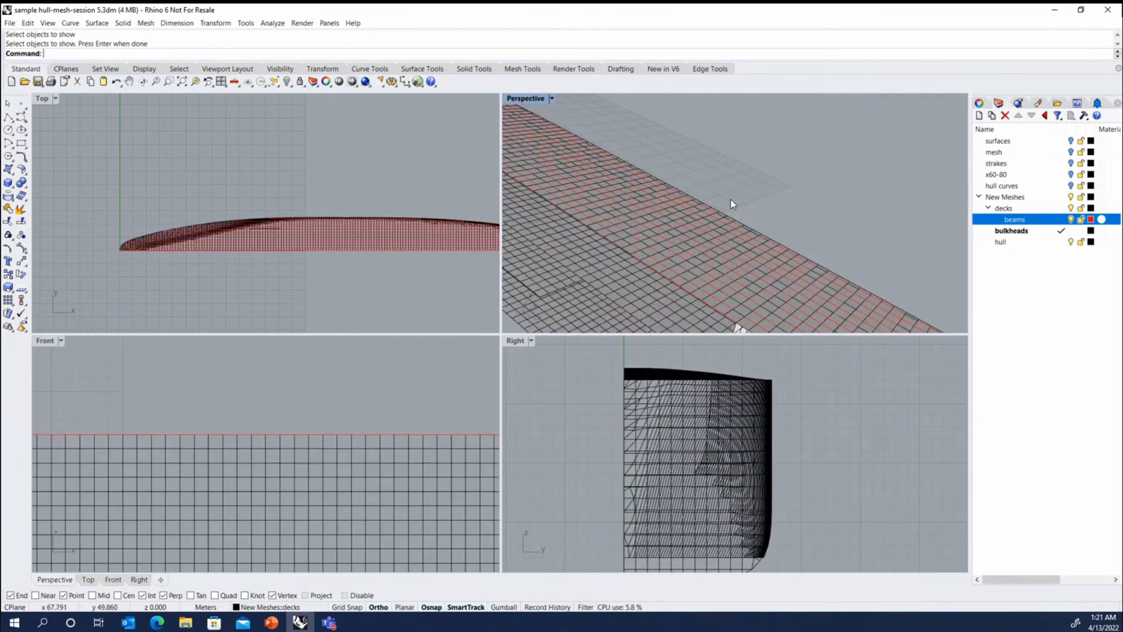
Step: Select the transverse bulkhead mesh amidships and examine how it meets the decks and the hull shell
{"action": "scroll", "coordinate": [731, 199], "scroll_direction": "down", "scroll_amount": 3}
{"action": "left_click", "coordinate": [739, 222]}
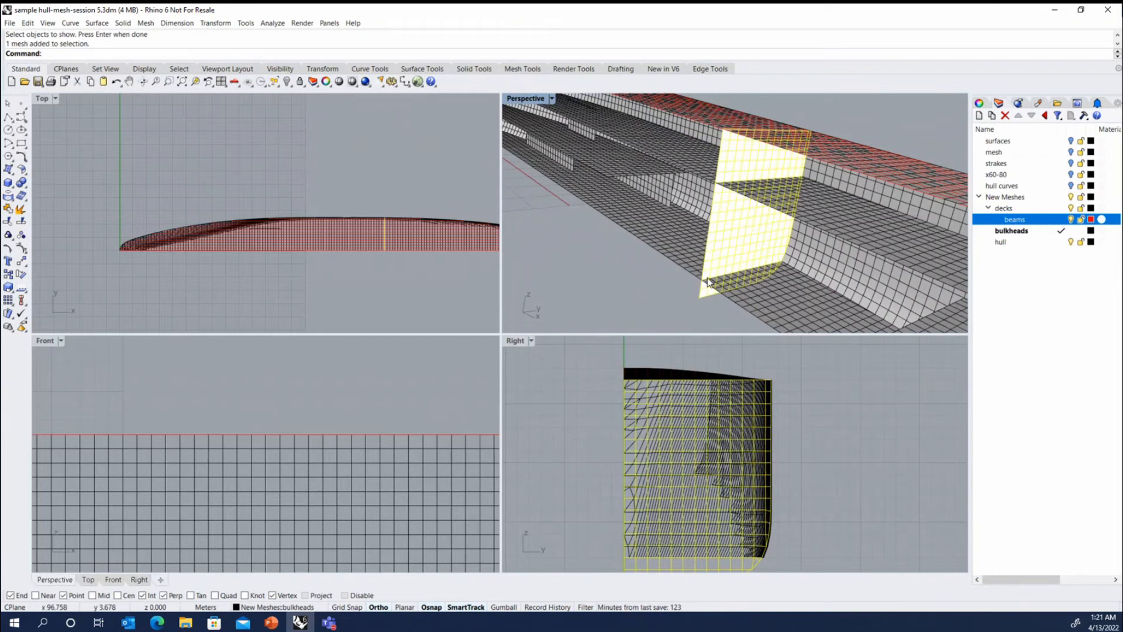
{"action": "right_click_drag", "start_coordinate": [714, 230], "coordinate": [780, 286]}
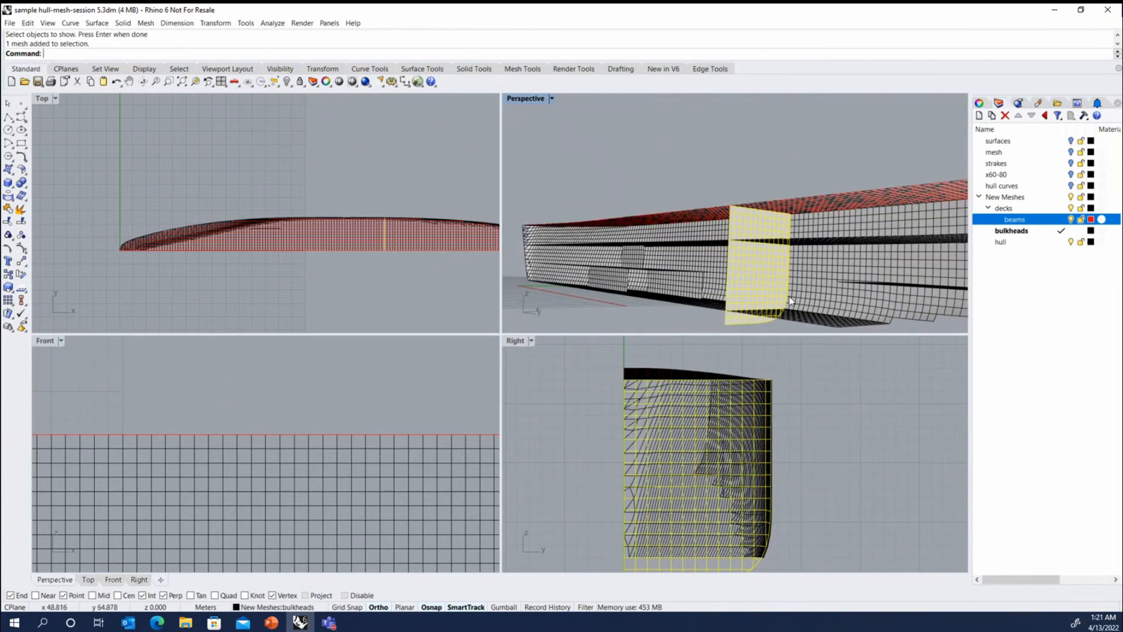
{"action": "scroll", "coordinate": [788, 296], "scroll_direction": "up", "scroll_amount": 2}
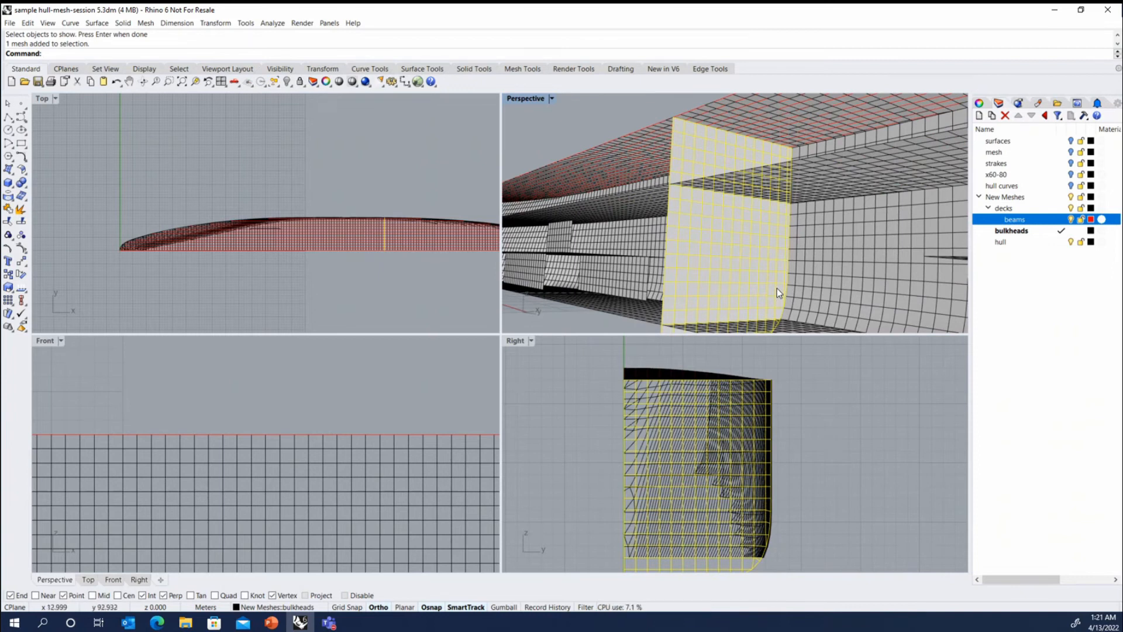
{"action": "right_click_drag", "start_coordinate": [768, 238], "coordinate": [714, 268]}
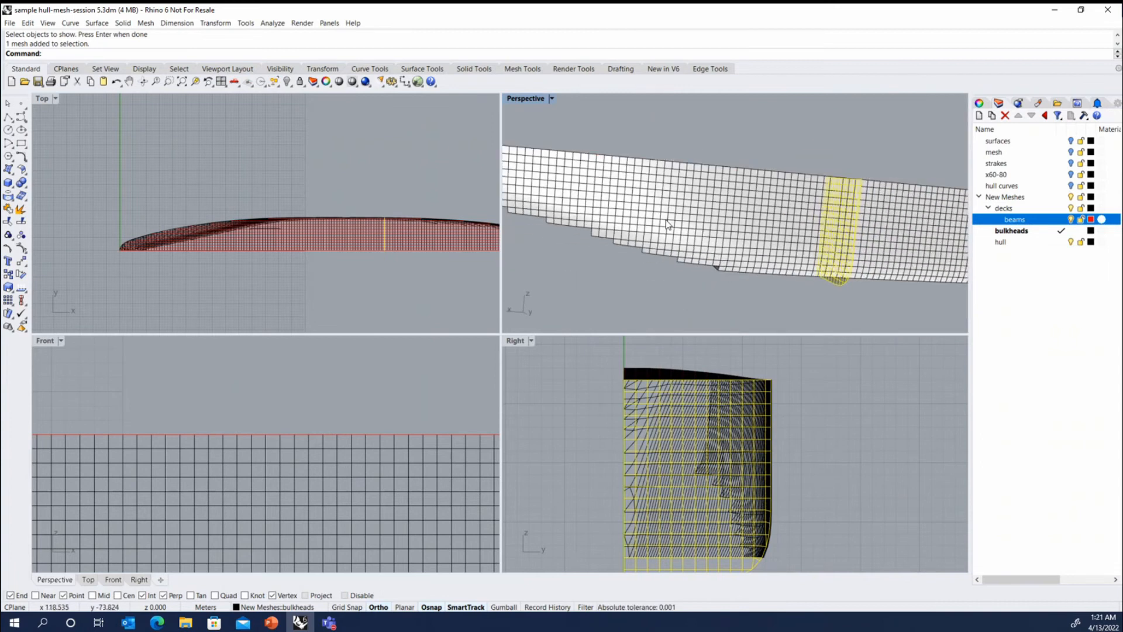
Step: Select all the hull shell meshes together, from the upper strake down to the small patch at the stern
{"action": "left_click", "coordinate": [667, 220]}
{"action": "left_click", "coordinate": [709, 184]}
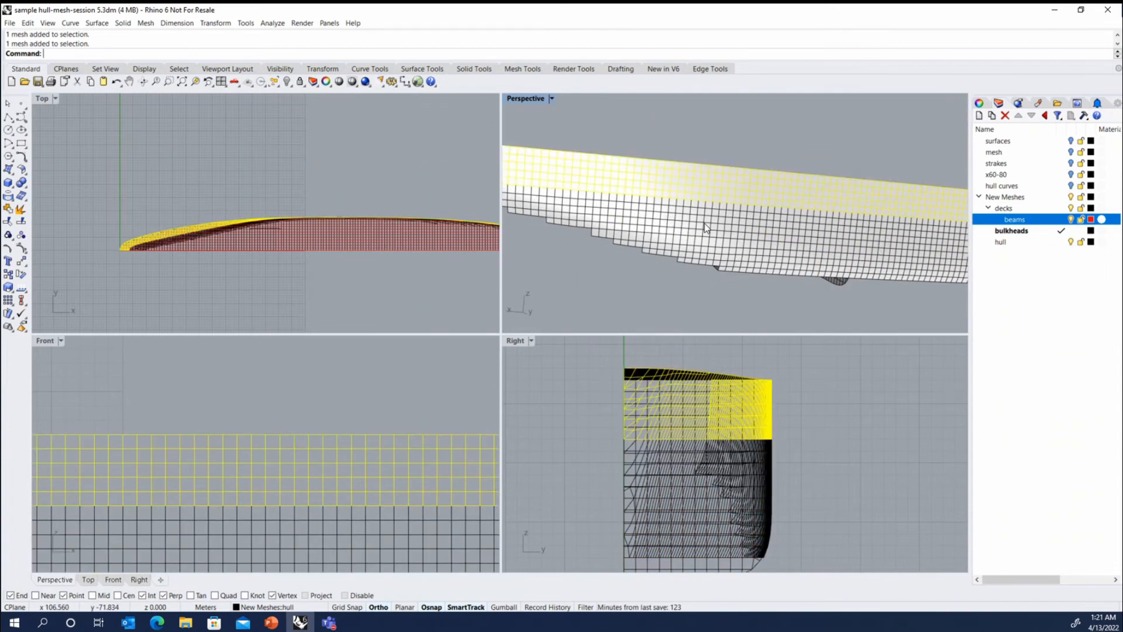
{"action": "left_click", "coordinate": [704, 224], "text": "shift"}
{"action": "left_click", "coordinate": [732, 262], "text": "shift"}
{"action": "left_click", "coordinate": [654, 243], "text": "shift"}
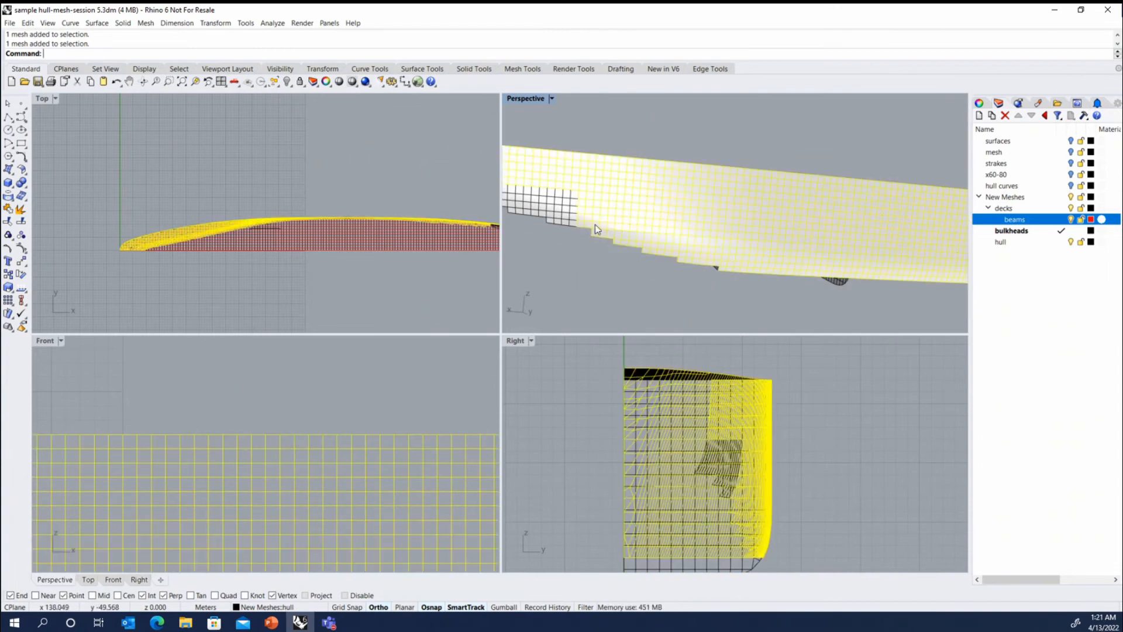
{"action": "left_click", "coordinate": [548, 208], "text": "shift"}
{"action": "scroll", "coordinate": [614, 212], "scroll_direction": "down", "scroll_amount": 10}
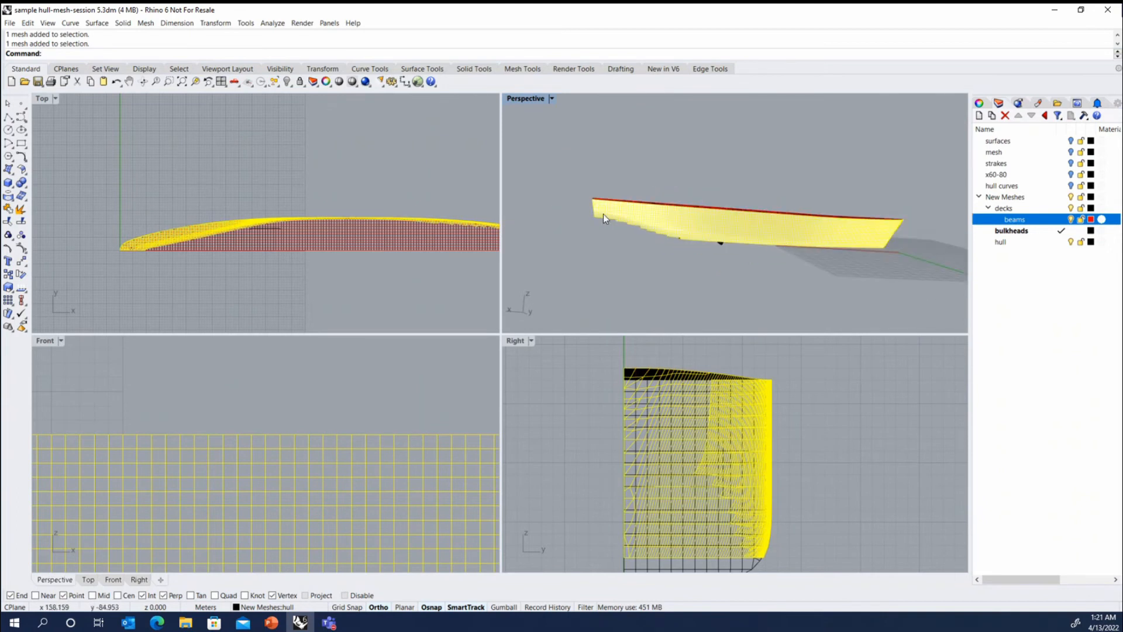
{"action": "right_click_drag", "start_coordinate": [530, 149], "coordinate": [572, 160]}
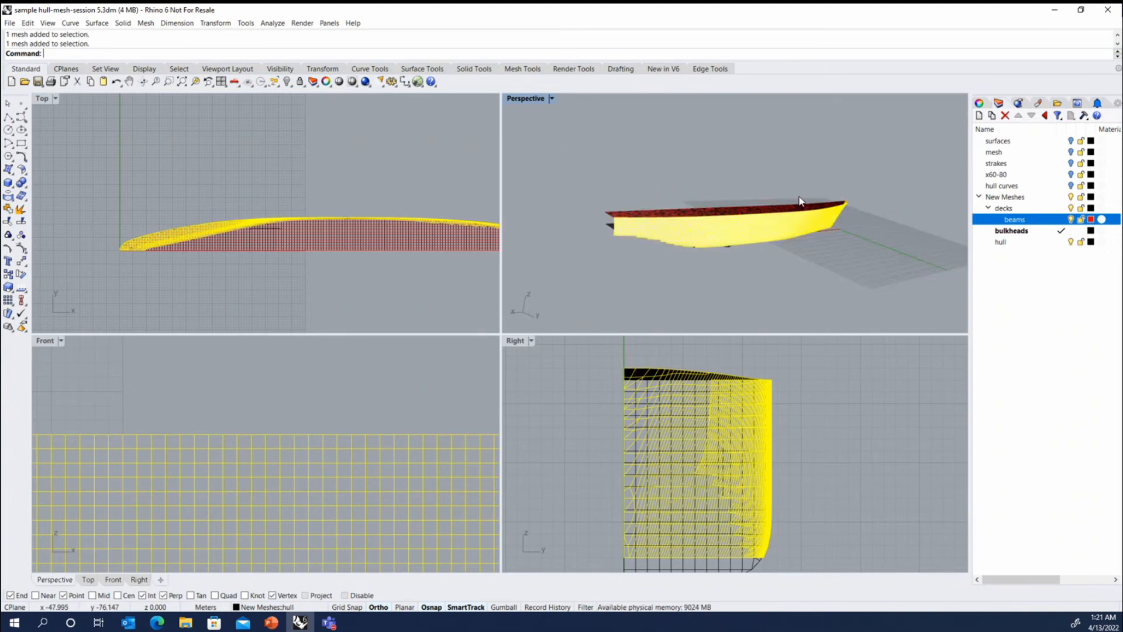
Step: Load the script export maestro beams-12-11-19.rvb and choose the Mesh and Direction (Polylines) beam definition
{"action": "right_click", "coordinate": [439, 47]}
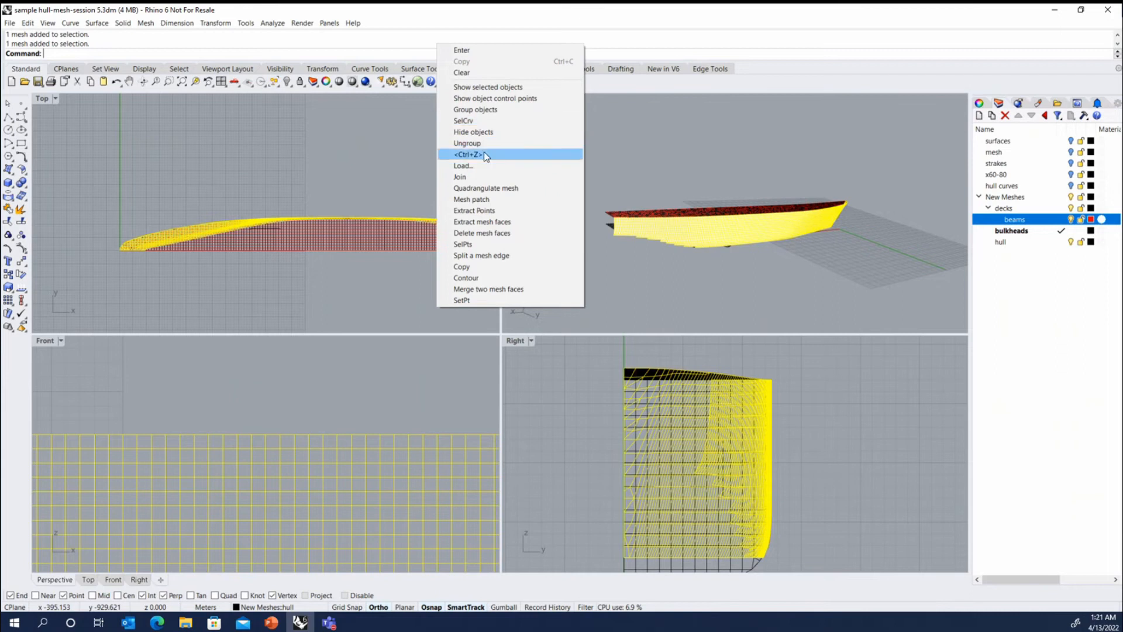
{"action": "left_click", "coordinate": [482, 169]}
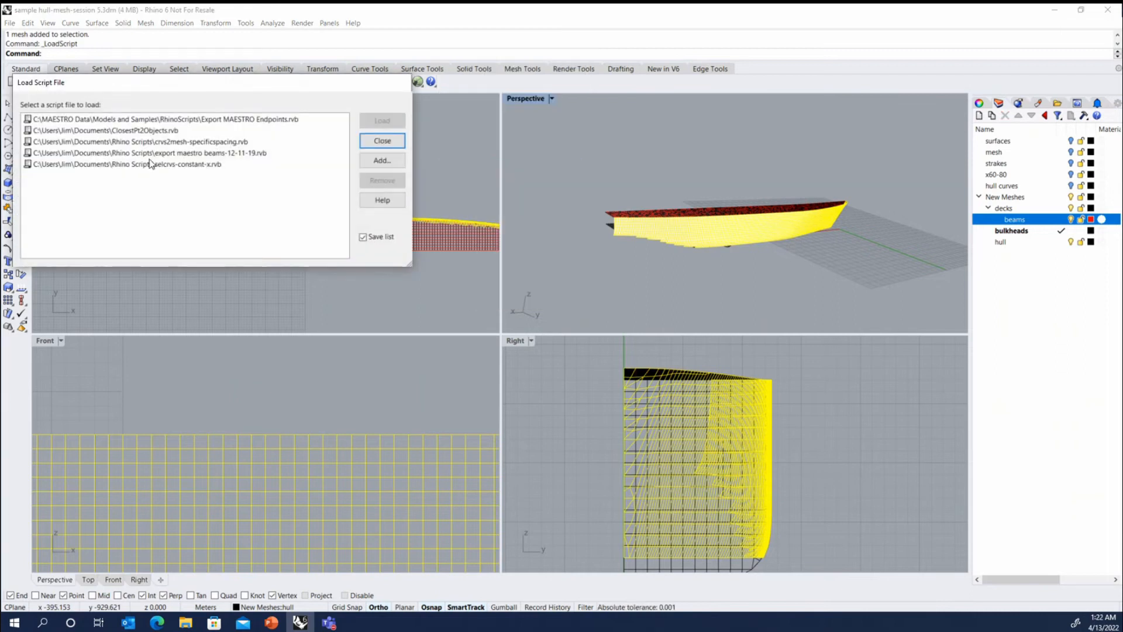
{"action": "double_click", "coordinate": [155, 154]}
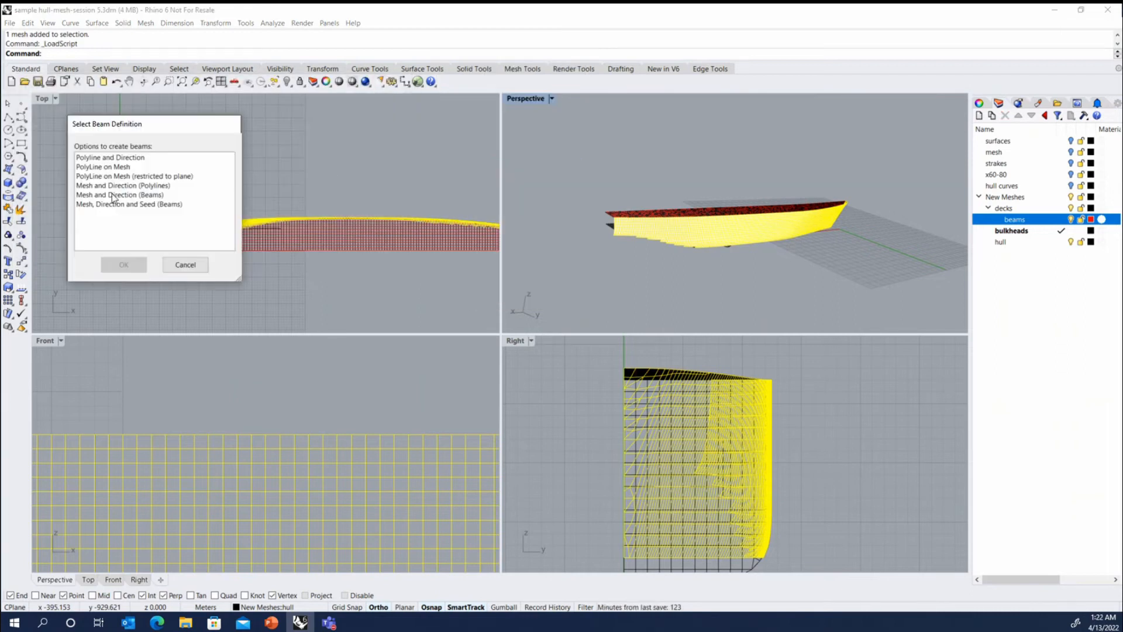
{"action": "left_click", "coordinate": [134, 187]}
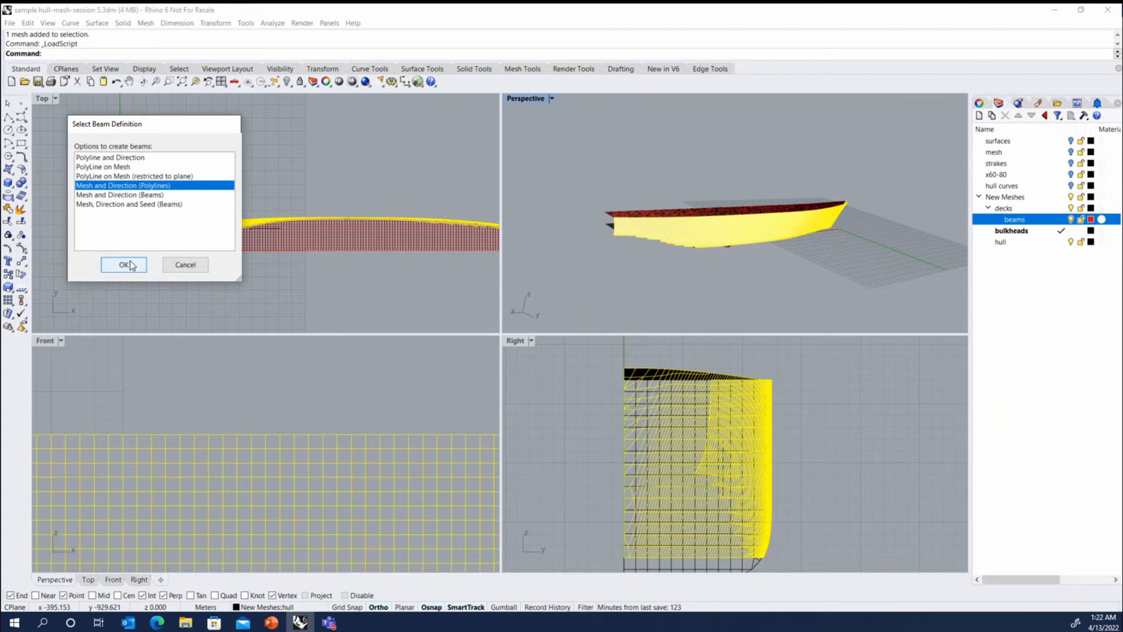
{"action": "left_click", "coordinate": [124, 265]}
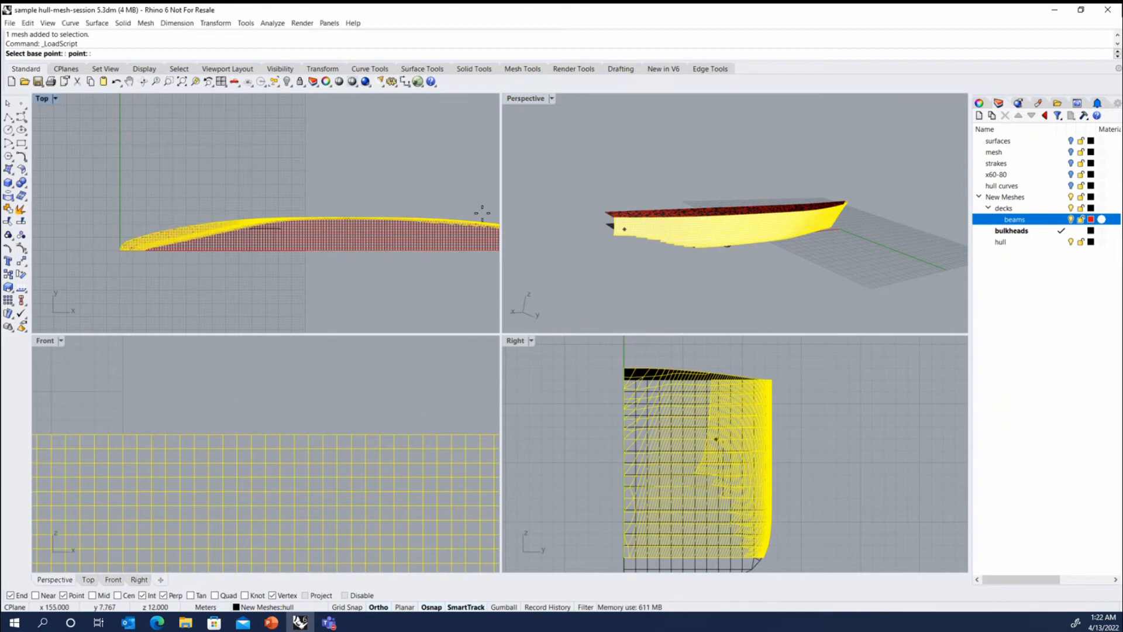
Step: With Ortho off, define a roughly longitudinal extraction direction towards the bow in the top view, using an angular tolerance of 65 degrees
{"action": "scroll", "coordinate": [83, 252], "scroll_direction": "up", "scroll_amount": 4}
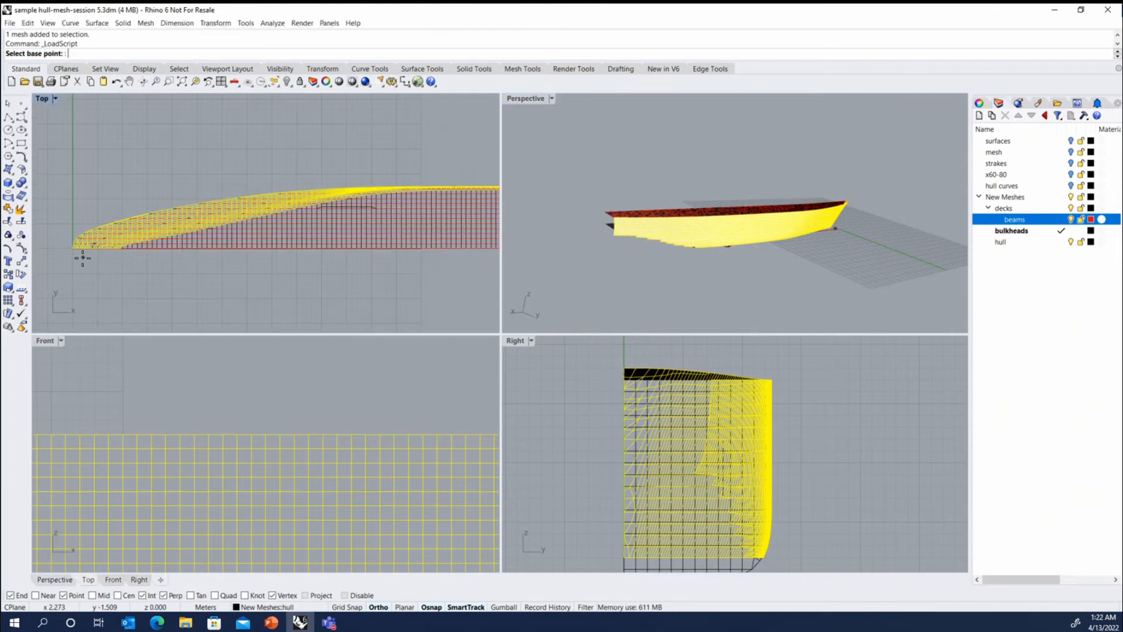
{"action": "scroll", "coordinate": [88, 248], "scroll_direction": "up", "scroll_amount": 3}
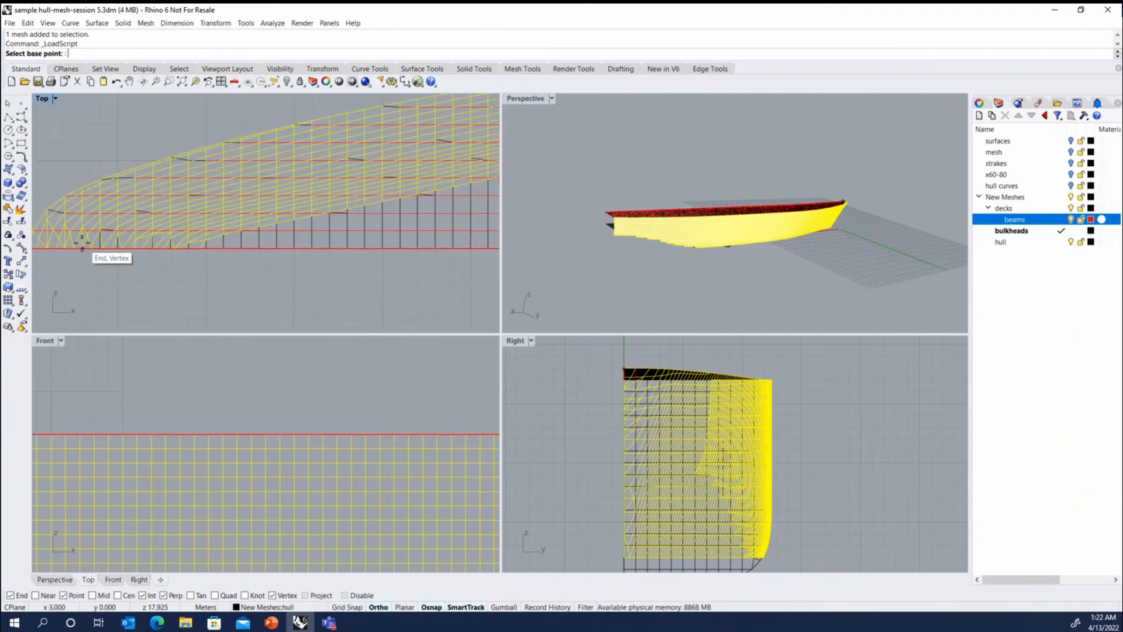
{"action": "scroll", "coordinate": [85, 239], "scroll_direction": "down", "scroll_amount": 7}
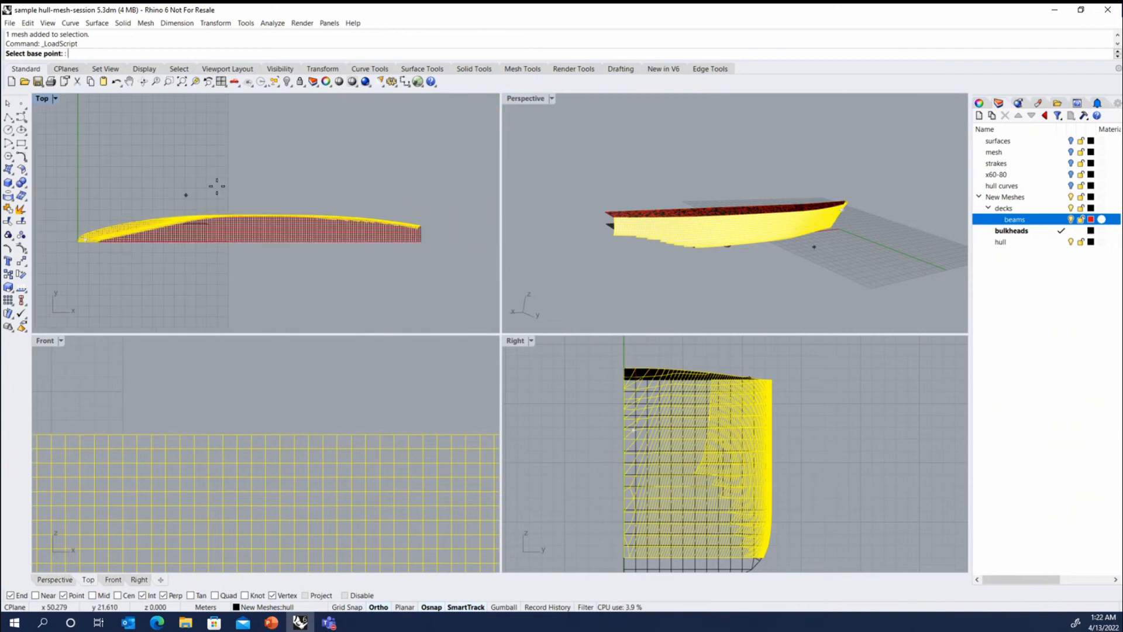
{"action": "scroll", "coordinate": [417, 215], "scroll_direction": "up", "scroll_amount": 4}
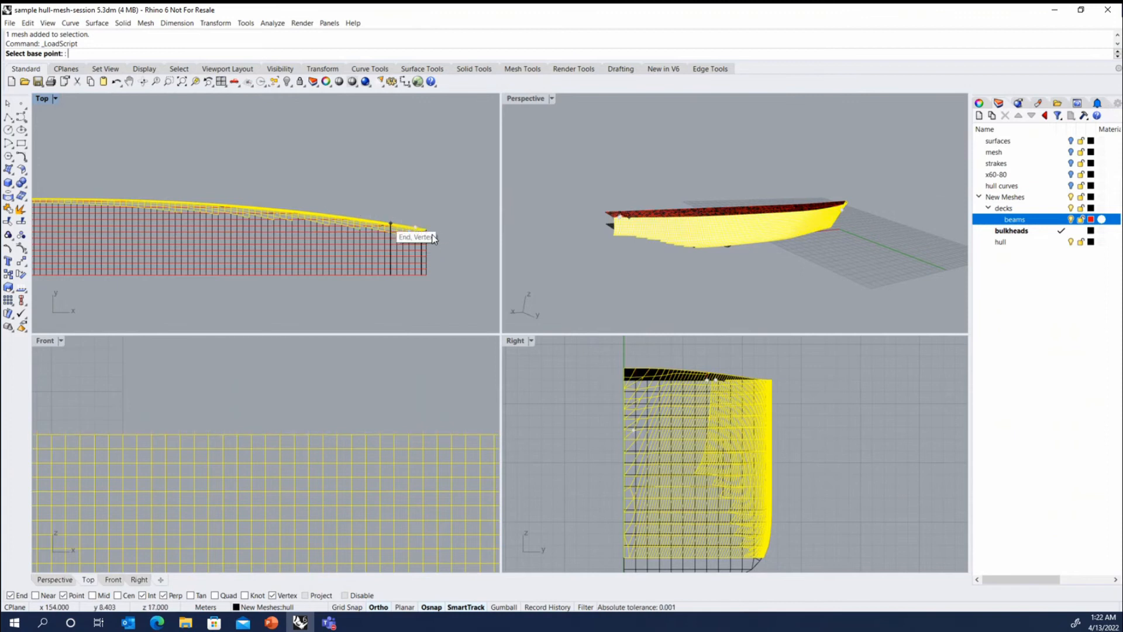
{"action": "scroll", "coordinate": [441, 232], "scroll_direction": "down", "scroll_amount": 3}
{"action": "scroll", "coordinate": [287, 214], "scroll_direction": "up", "scroll_amount": 3}
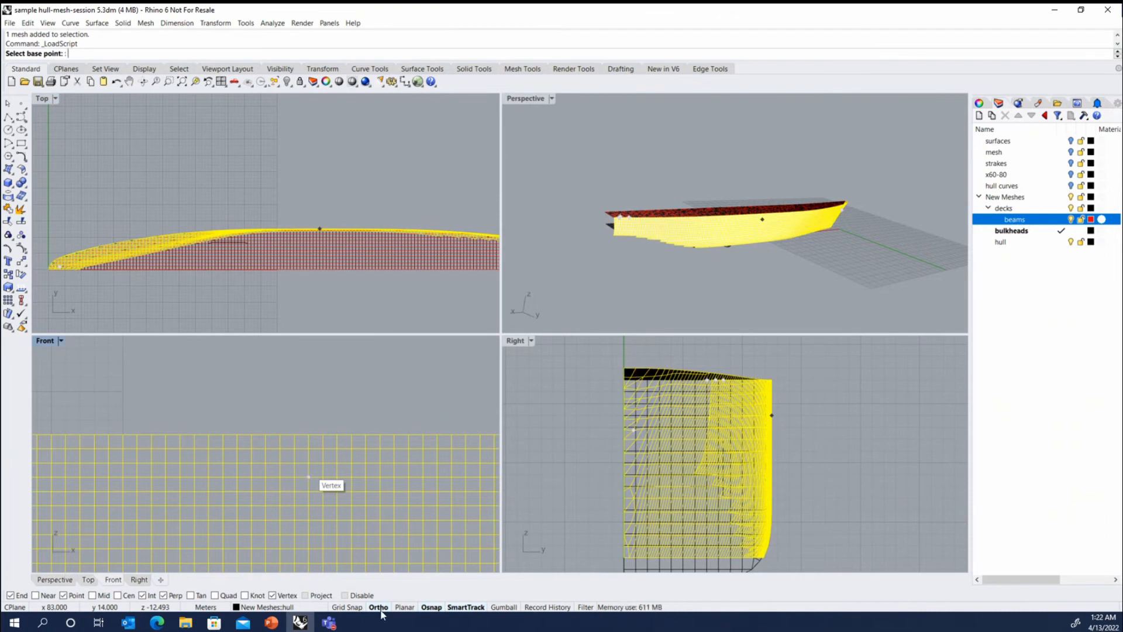
{"action": "left_click", "coordinate": [380, 608]}
{"action": "left_click", "coordinate": [301, 194]}
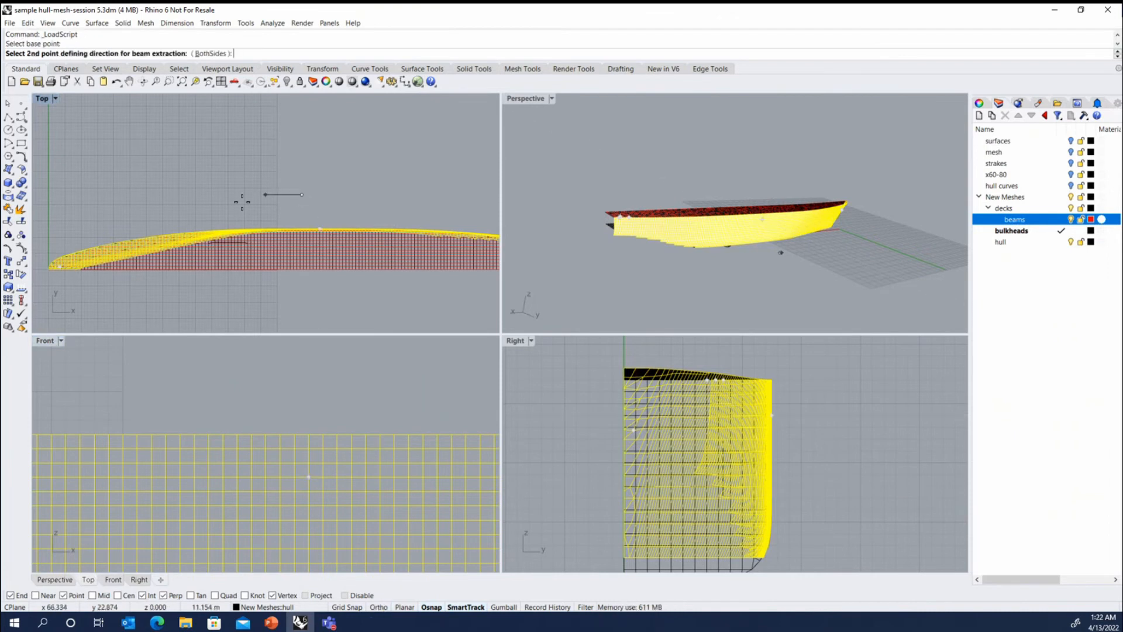
{"action": "left_click", "coordinate": [204, 201]}
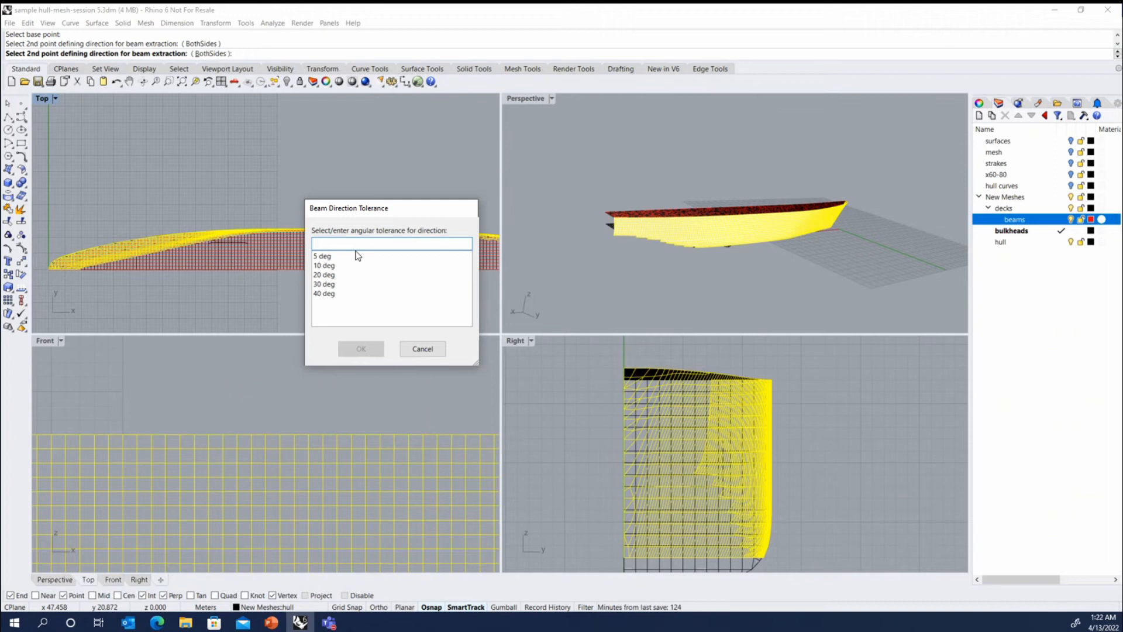
{"action": "type", "text": "65"}
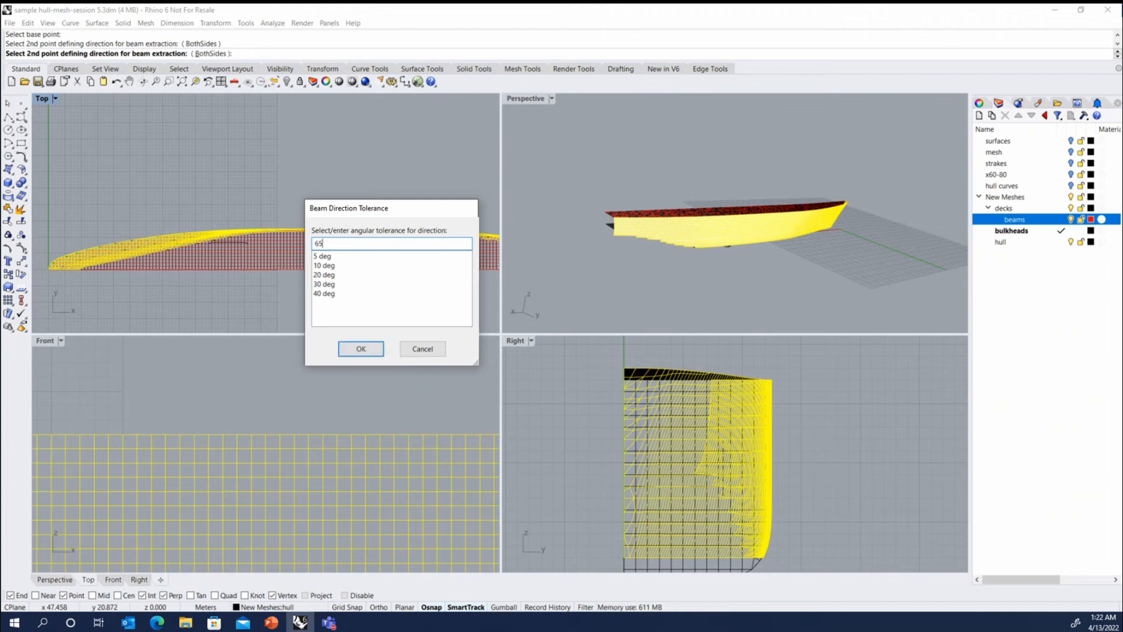
{"action": "key", "text": "Return"}
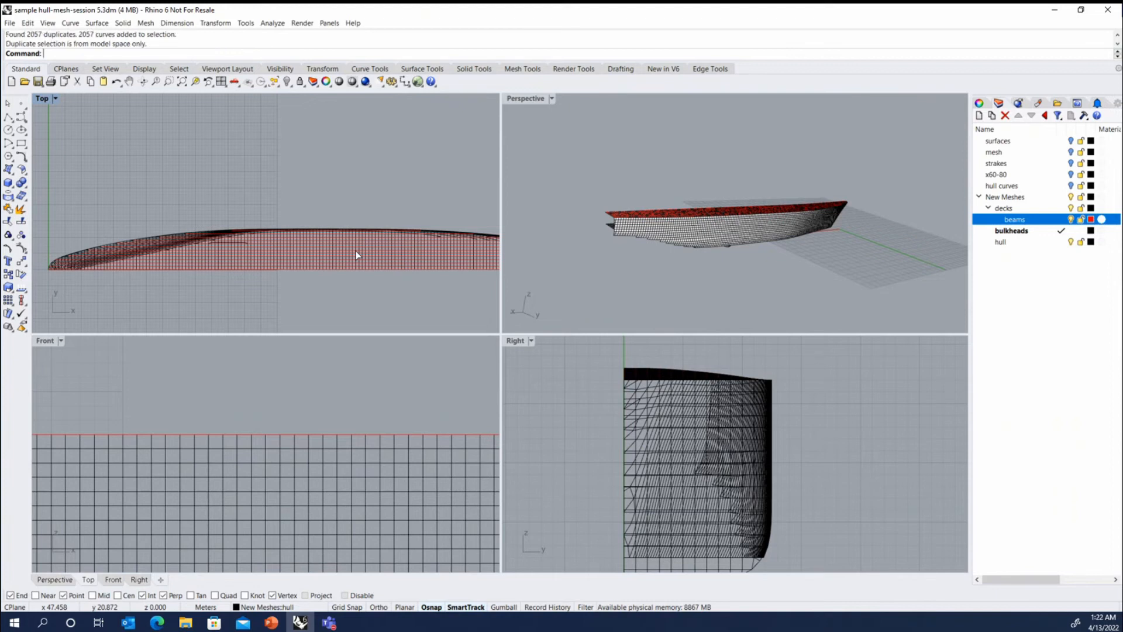
Step: Examine the extracted longitudinal curves along the hull side and around the bow
{"action": "scroll", "coordinate": [746, 244], "scroll_direction": "up", "scroll_amount": 3}
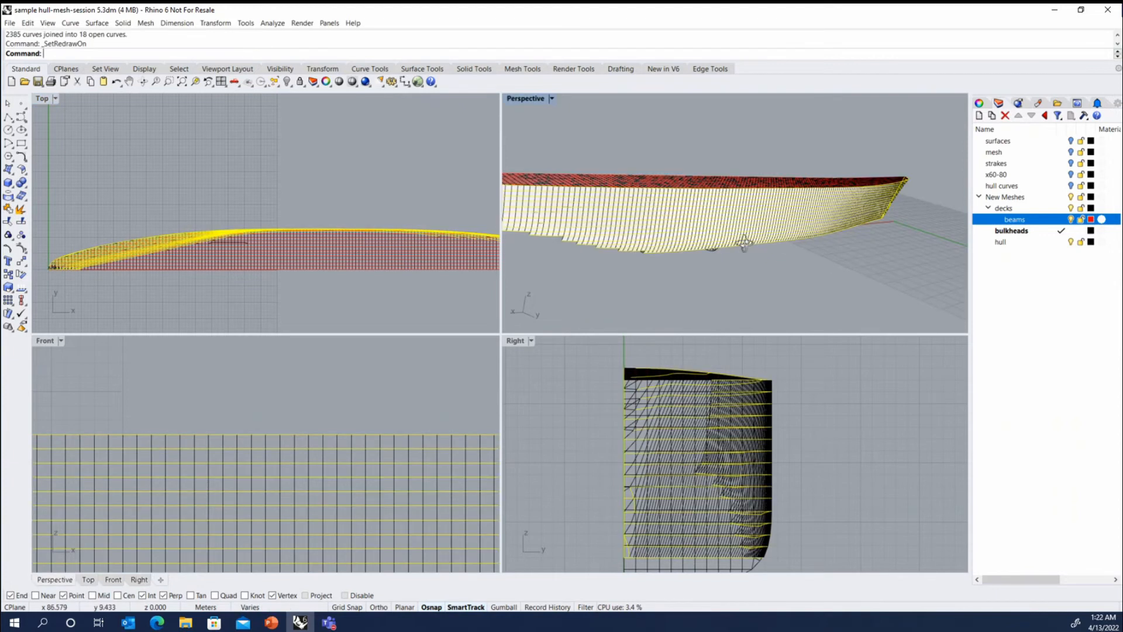
{"action": "right_click_drag", "start_coordinate": [746, 243], "coordinate": [618, 189]}
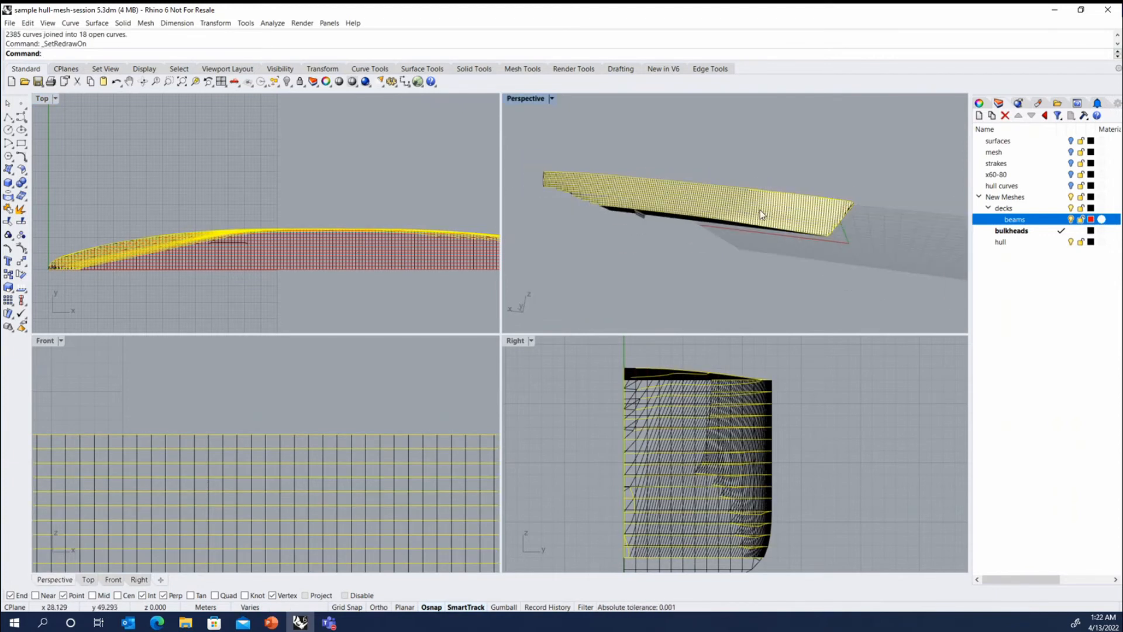
{"action": "scroll", "coordinate": [760, 209], "scroll_direction": "up", "scroll_amount": 6}
{"action": "scroll", "coordinate": [687, 176], "scroll_direction": "down", "scroll_amount": 5}
{"action": "scroll", "coordinate": [816, 193], "scroll_direction": "up", "scroll_amount": 7}
{"action": "scroll", "coordinate": [818, 198], "scroll_direction": "up", "scroll_amount": 5}
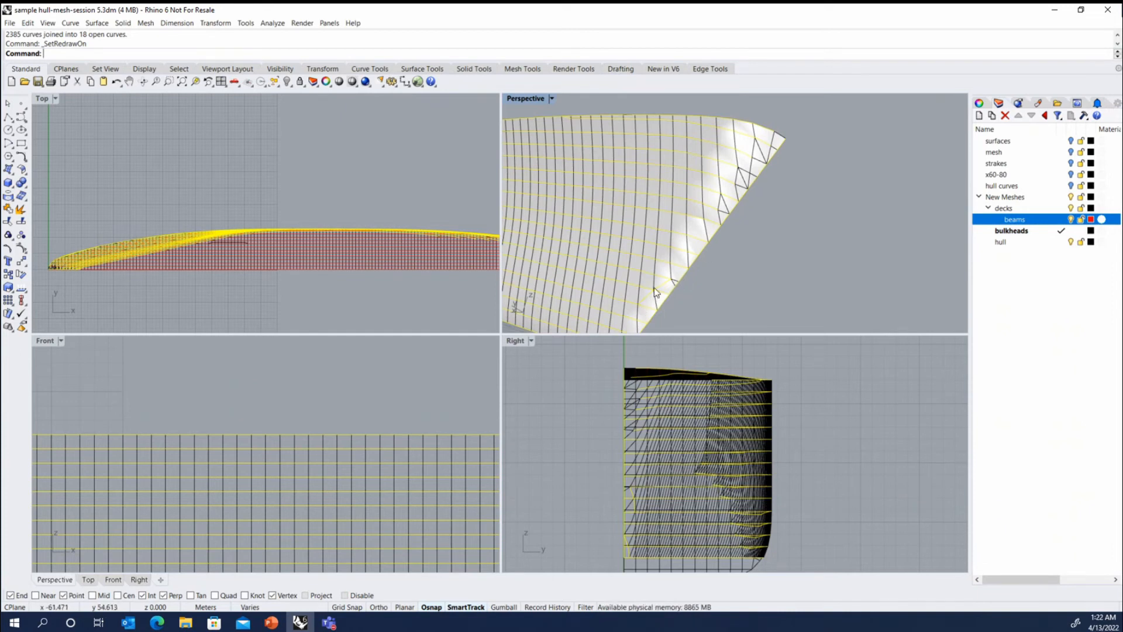
{"action": "scroll", "coordinate": [653, 275], "scroll_direction": "down", "scroll_amount": 3}
{"action": "scroll", "coordinate": [639, 293], "scroll_direction": "up", "scroll_amount": 3}
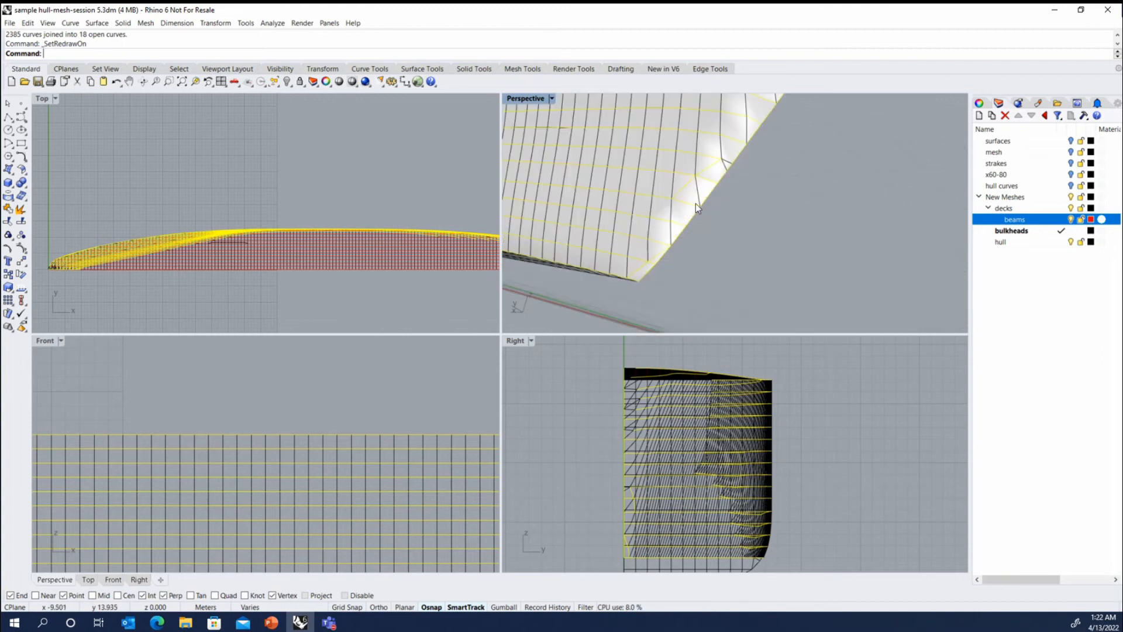
{"action": "scroll", "coordinate": [684, 269], "scroll_direction": "down", "scroll_amount": 1}
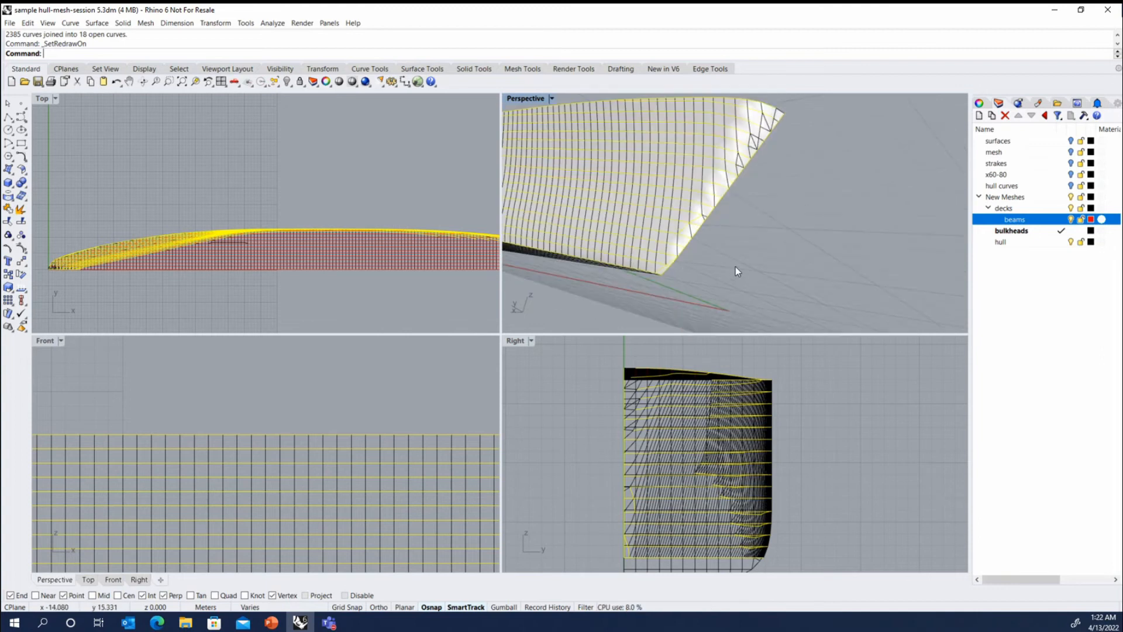
Step: Remove the longitudinal stringers below the deck edge from the selection, including the remaining ones near the top of the bow
{"action": "scroll", "coordinate": [328, 379], "scroll_direction": "down", "scroll_amount": 2}
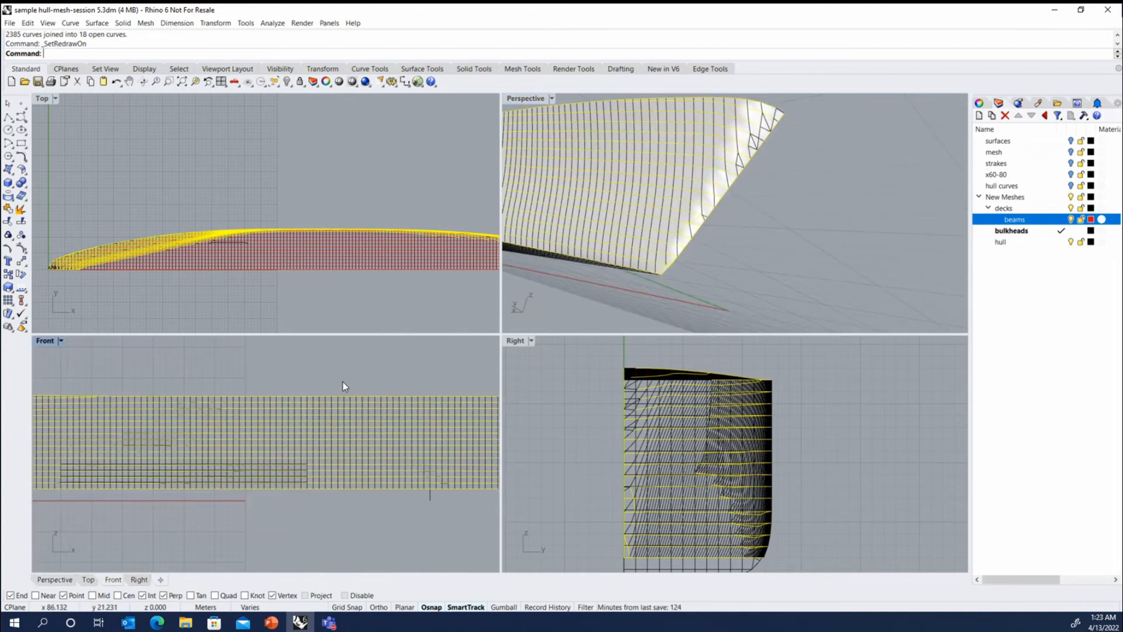
{"action": "left_click_drag", "start_coordinate": [399, 501], "coordinate": [372, 402], "text": "ctrl"}
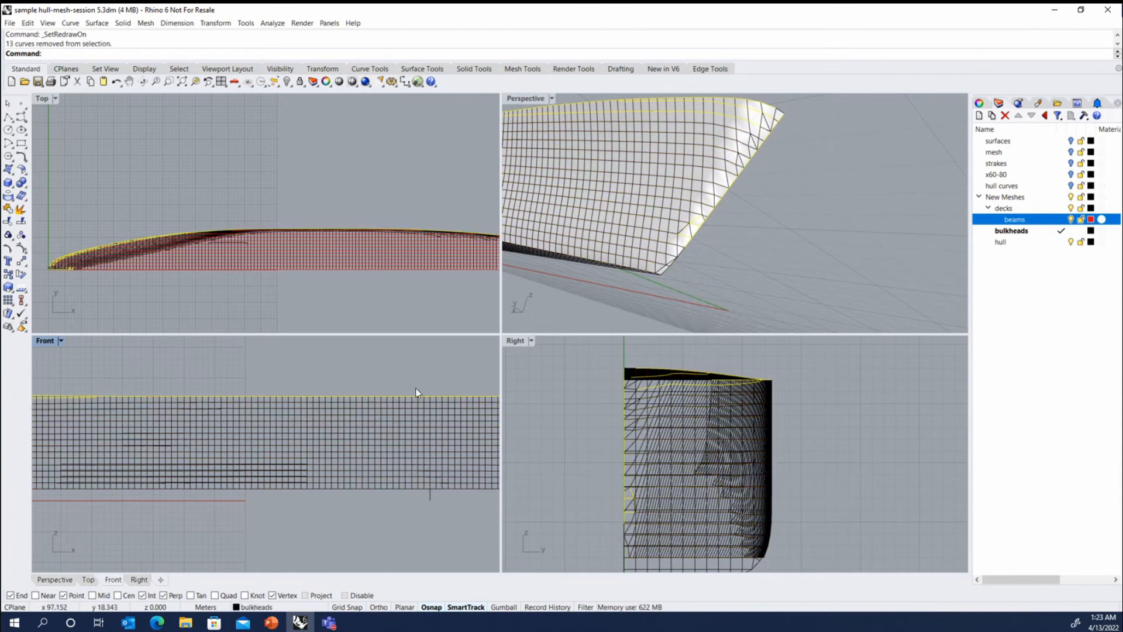
{"action": "scroll", "coordinate": [708, 202], "scroll_direction": "up", "scroll_amount": 3}
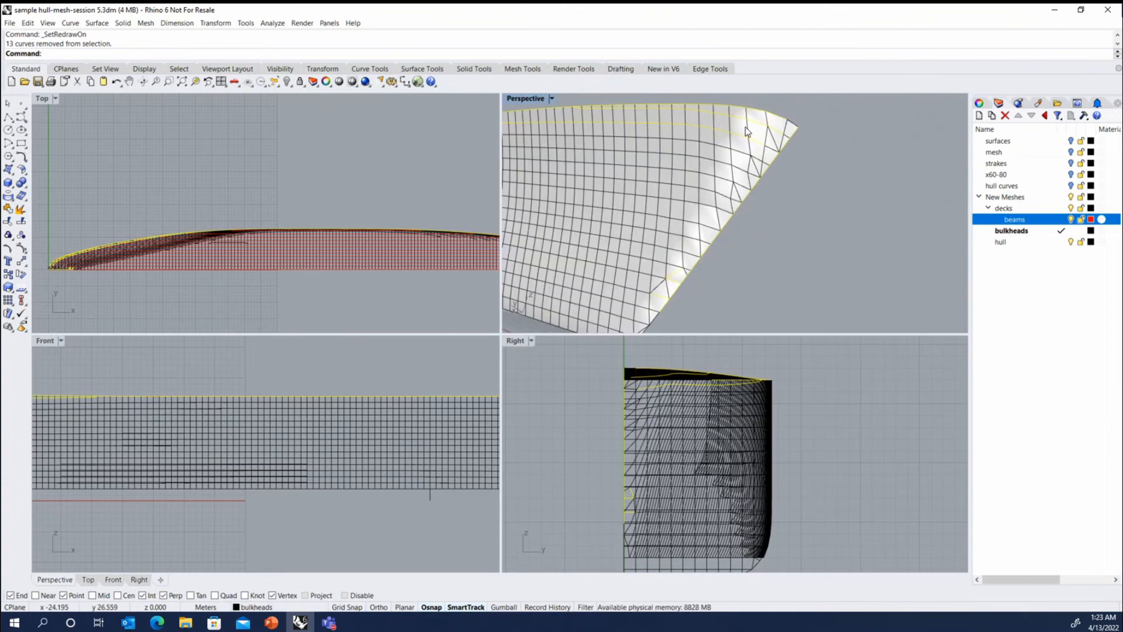
{"action": "left_click", "coordinate": [742, 133], "text": "ctrl"}
{"action": "left_click", "coordinate": [739, 135], "text": "ctrl"}
Step: Check the remaining selection from bow to stern and delete the unwanted curves along the deck edge and stem
{"action": "scroll", "coordinate": [777, 148], "scroll_direction": "down", "scroll_amount": 5}
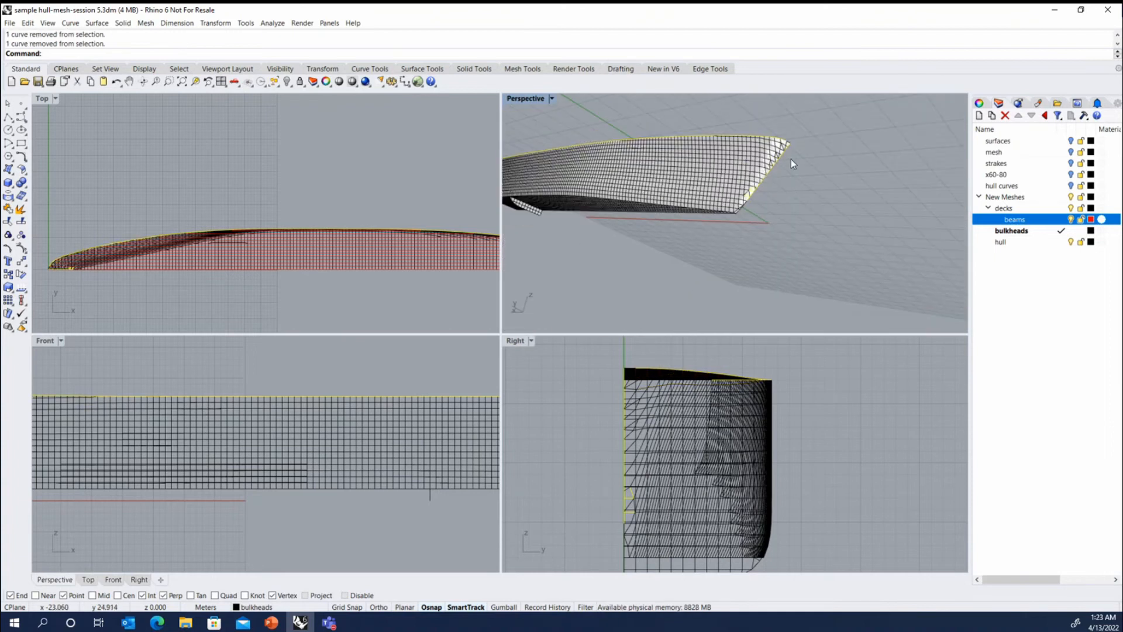
{"action": "scroll", "coordinate": [820, 233], "scroll_direction": "down", "scroll_amount": 6}
{"action": "scroll", "coordinate": [606, 217], "scroll_direction": "up", "scroll_amount": 8}
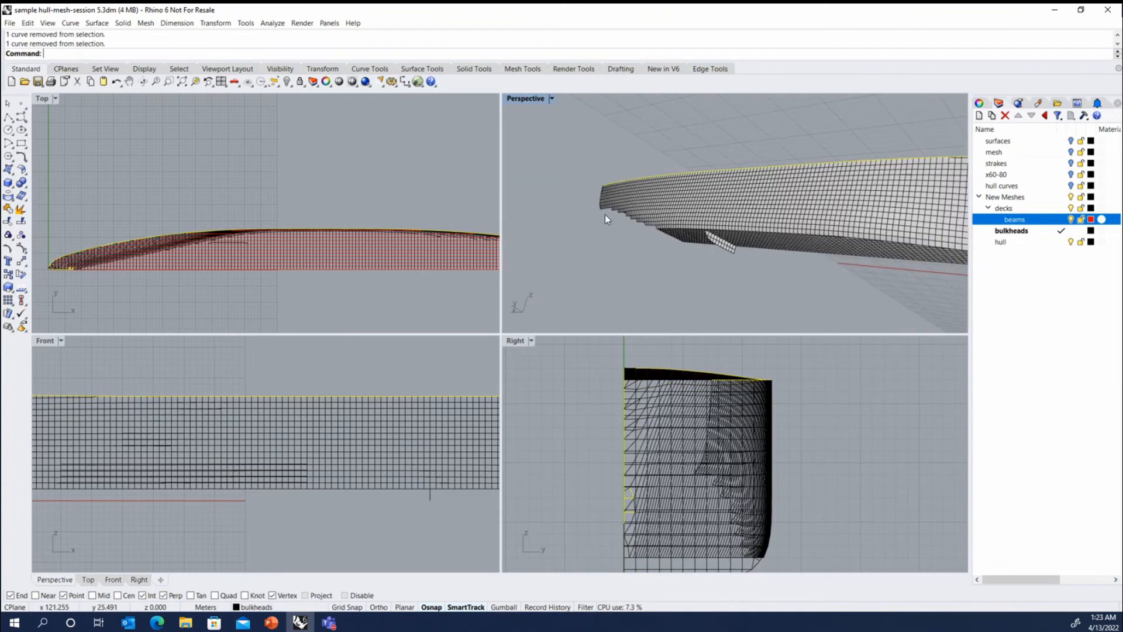
{"action": "scroll", "coordinate": [683, 169], "scroll_direction": "down", "scroll_amount": 6}
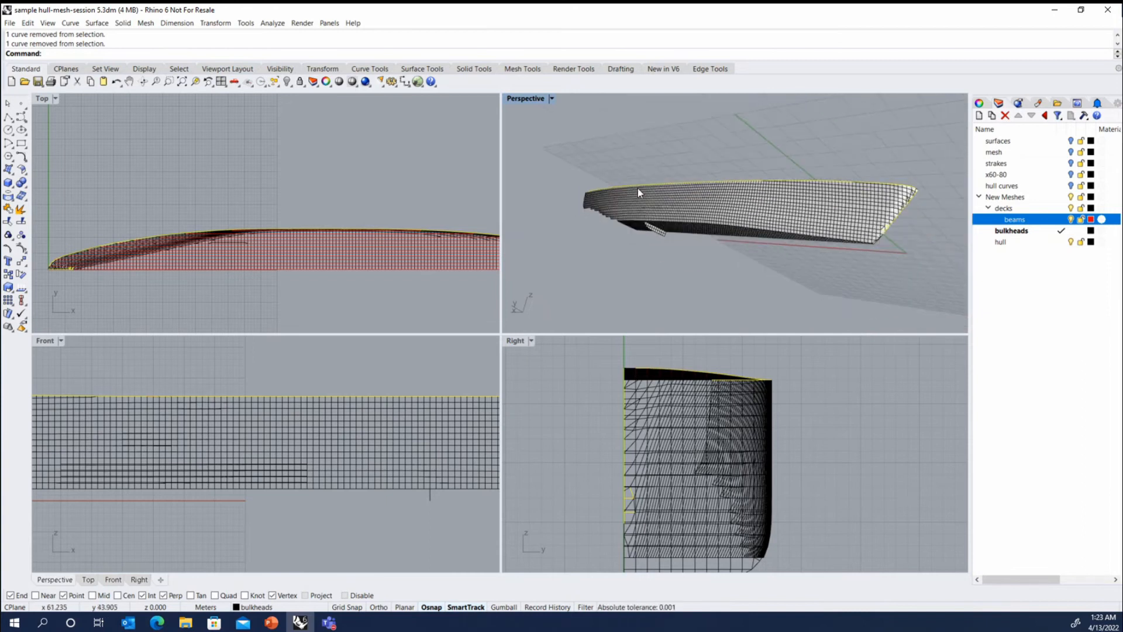
{"action": "scroll", "coordinate": [852, 197], "scroll_direction": "up", "scroll_amount": 8}
{"action": "scroll", "coordinate": [819, 252], "scroll_direction": "down", "scroll_amount": 5}
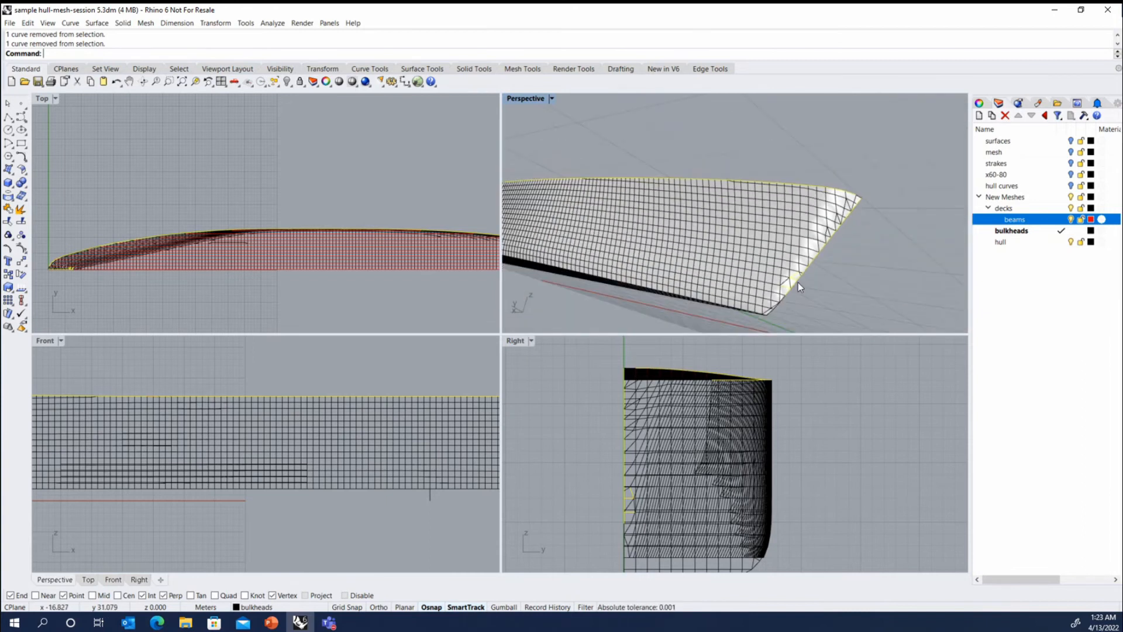
{"action": "scroll", "coordinate": [797, 281], "scroll_direction": "up", "scroll_amount": 5}
{"action": "scroll", "coordinate": [796, 282], "scroll_direction": "down", "scroll_amount": 3}
{"action": "key", "text": "Delete"}
{"action": "scroll", "coordinate": [791, 240], "scroll_direction": "down", "scroll_amount": 3}
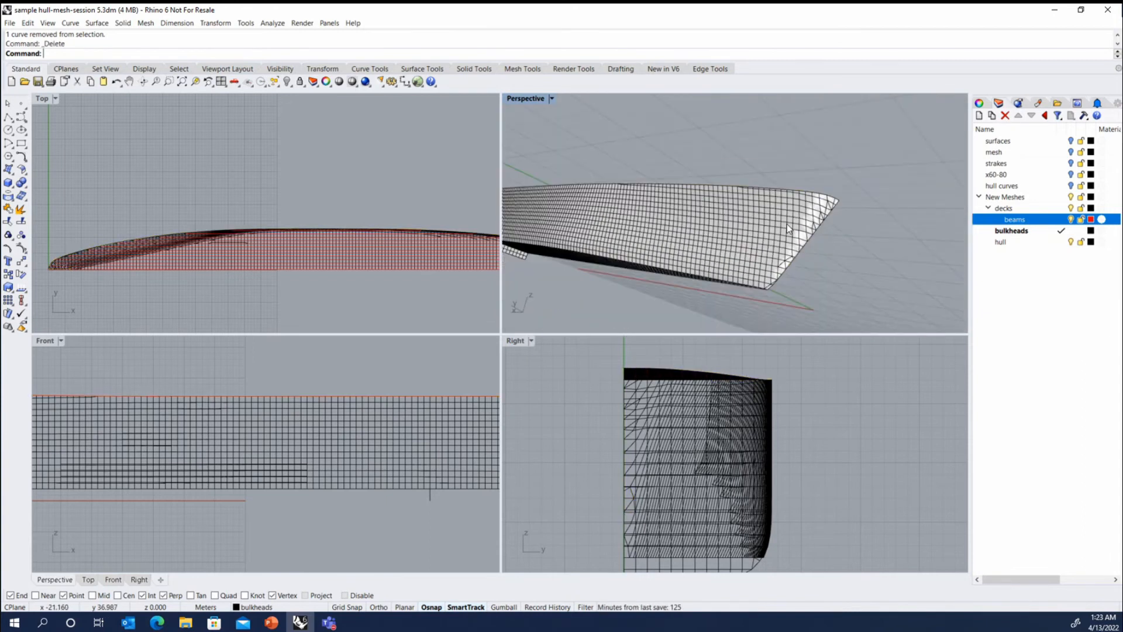
Step: Select all curves except the deck beams and inspect where the hull stringers stop short of the stem
{"action": "type", "text": "SelCrv"}
{"action": "key", "text": "Return"}
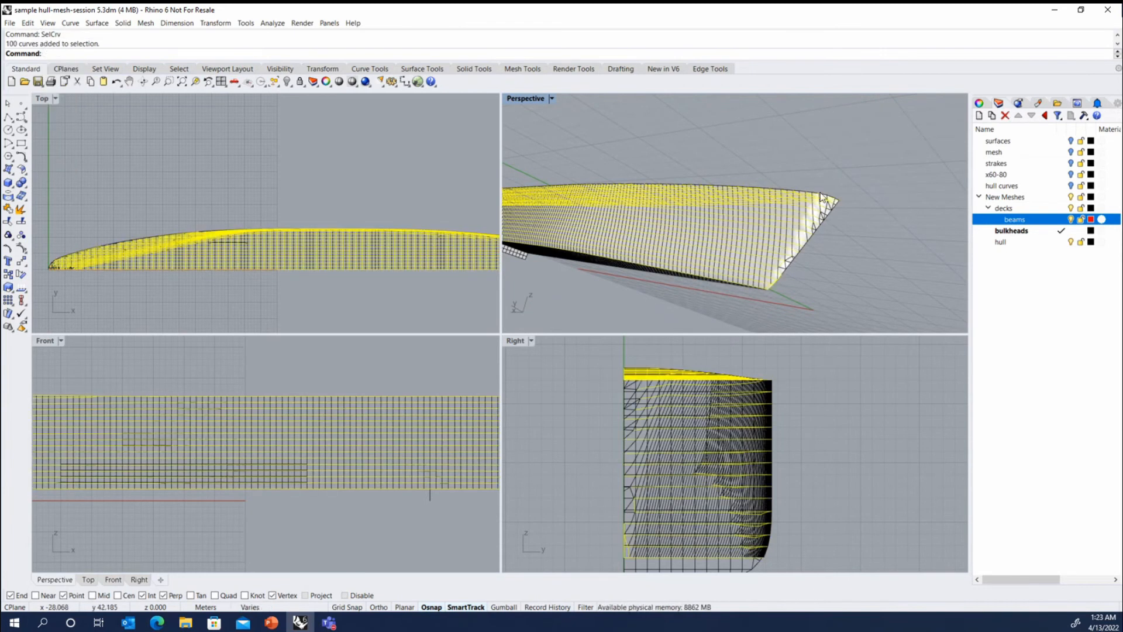
{"action": "right_click_drag", "start_coordinate": [682, 159], "coordinate": [714, 243]}
{"action": "mouse_move", "coordinate": [729, 199]}
{"action": "left_mouse_down"}
{"action": "mouse_move", "coordinate": [697, 217]}
{"action": "mouse_move", "coordinate": [721, 205]}
{"action": "left_mouse_up"}
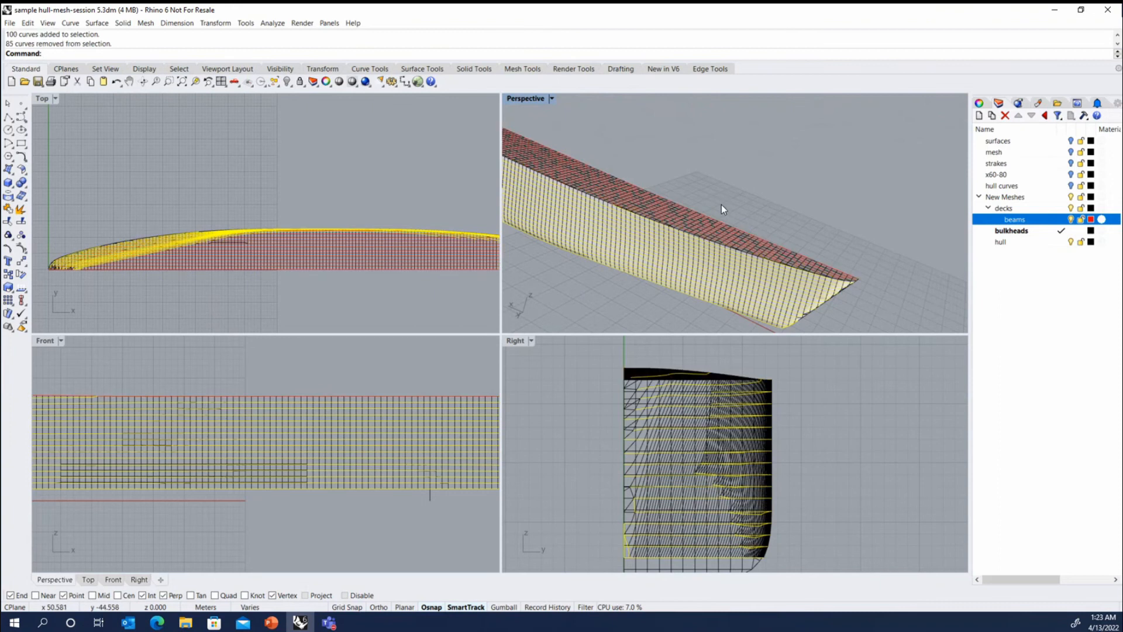
{"action": "scroll", "coordinate": [834, 237], "scroll_direction": "up", "scroll_amount": 6}
{"action": "scroll", "coordinate": [828, 200], "scroll_direction": "up", "scroll_amount": 1}
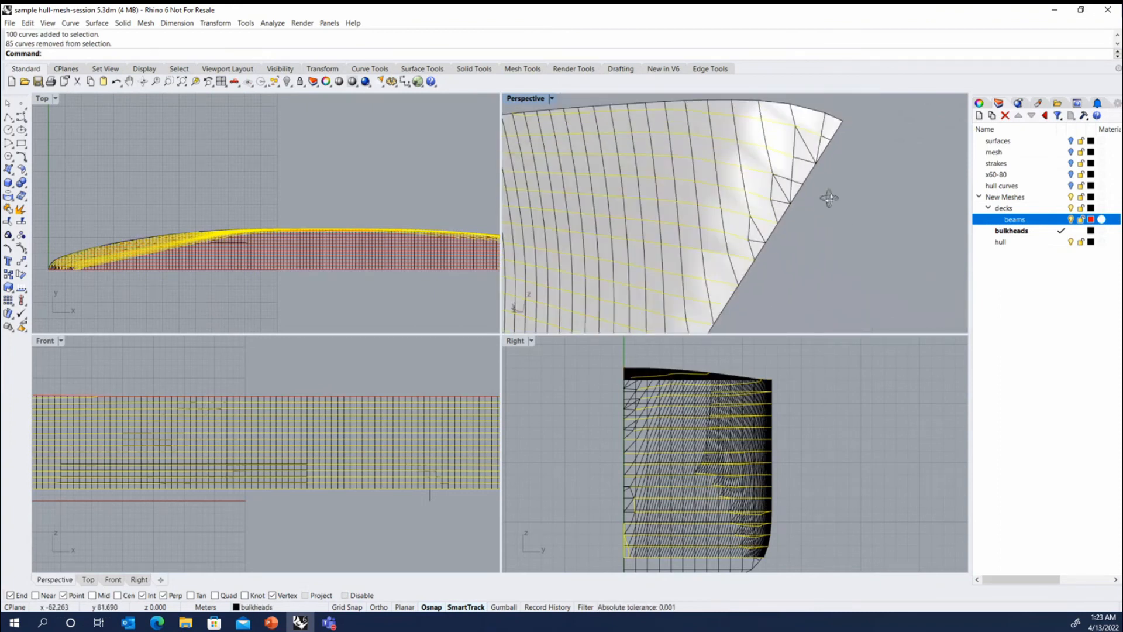
{"action": "scroll", "coordinate": [829, 198], "scroll_direction": "up", "scroll_amount": 1}
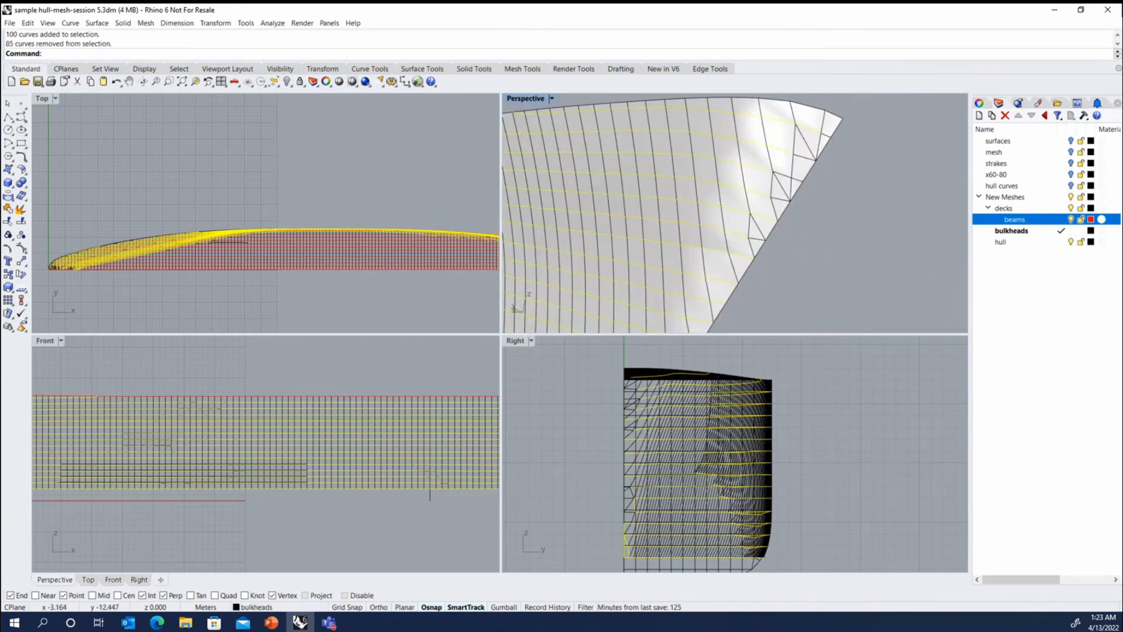
Step: Limit object snaps to Vertex and draw a polyline extending the uppermost short stringer to the stem
{"action": "left_click", "coordinate": [8, 117]}
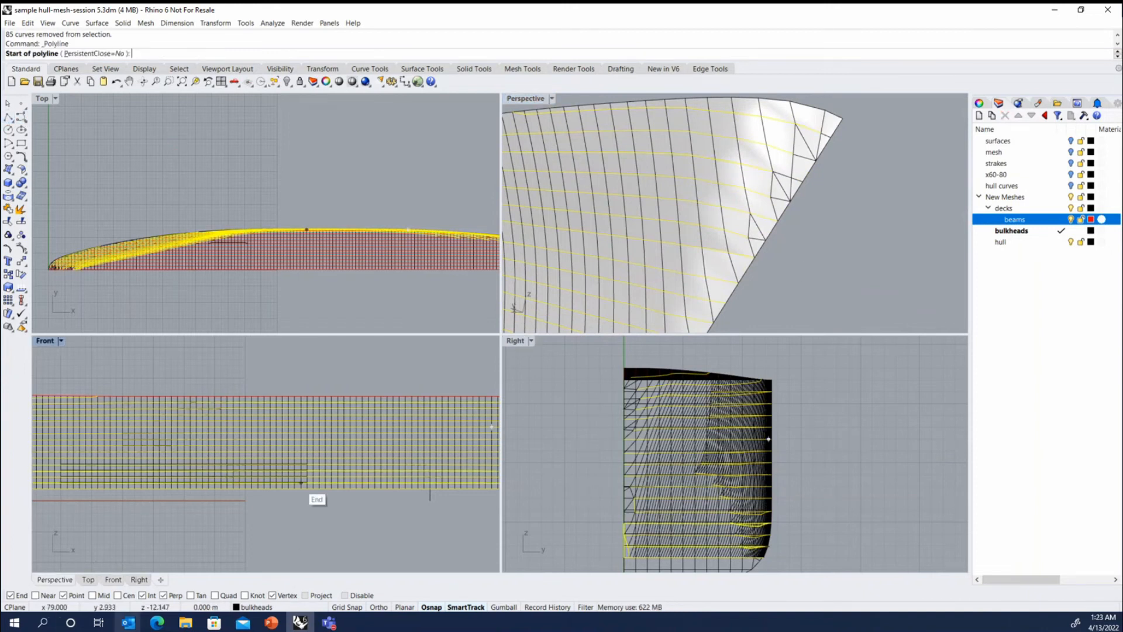
{"action": "right_click", "coordinate": [276, 594]}
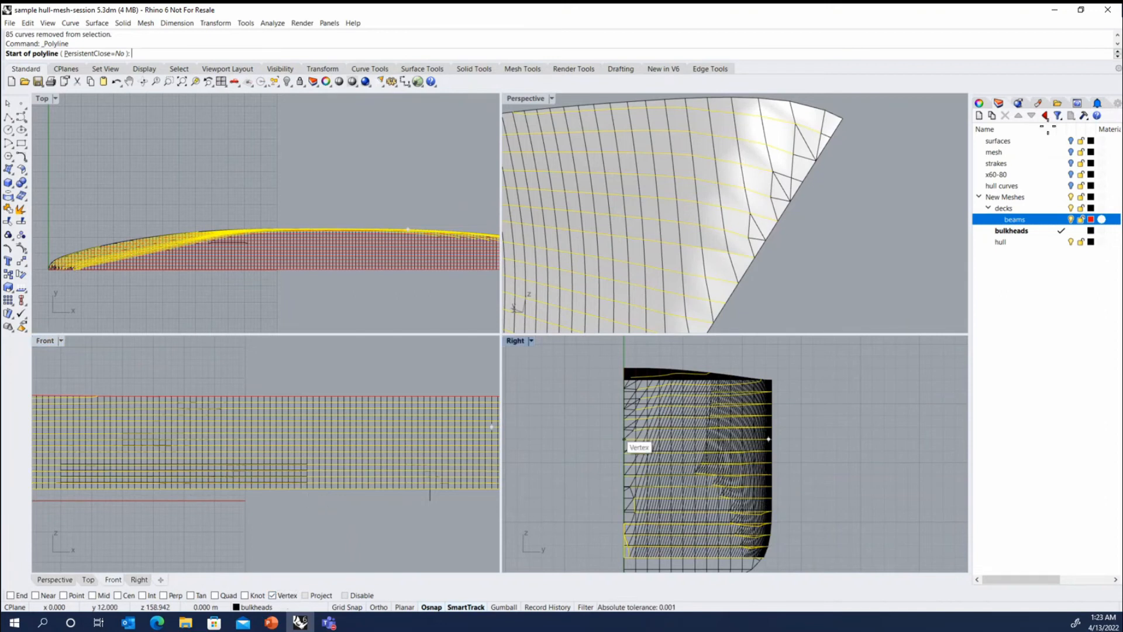
{"action": "left_click", "coordinate": [819, 134]}
{"action": "left_click", "coordinate": [832, 136]}
{"action": "right_click", "coordinate": [824, 170]}
Step: Draw polylines through the mesh vertices to extend the next two stringers down to the stem
{"action": "right_click", "coordinate": [784, 164]}
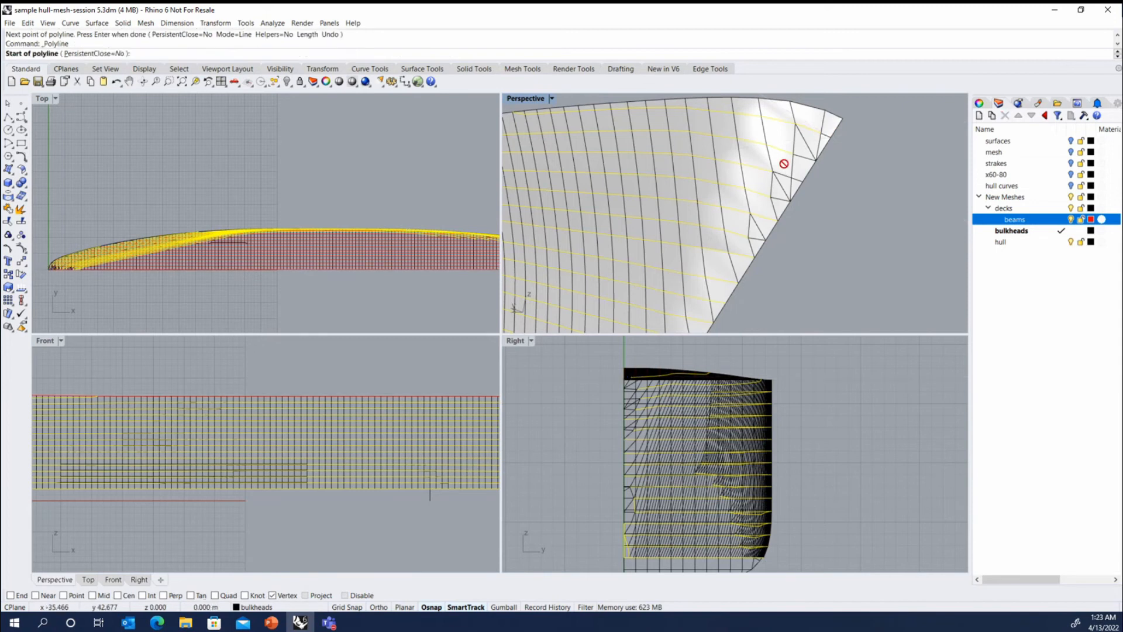
{"action": "left_click", "coordinate": [793, 152]}
{"action": "left_click", "coordinate": [817, 161]}
{"action": "right_click", "coordinate": [809, 165]}
{"action": "right_click", "coordinate": [791, 170]}
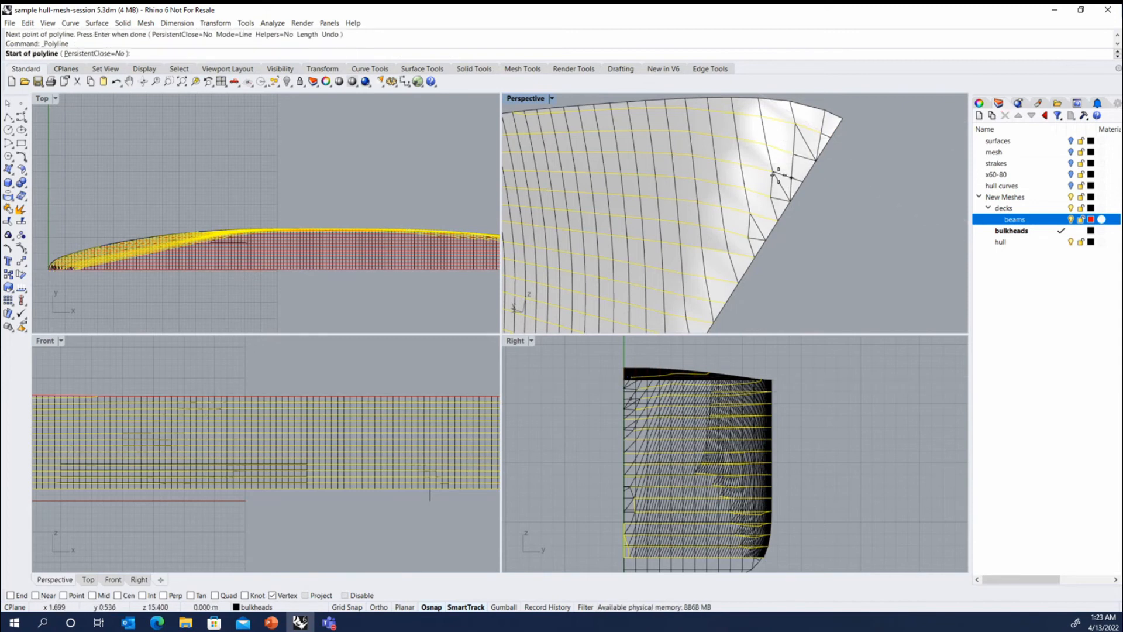
{"action": "left_click", "coordinate": [773, 171]}
{"action": "left_click", "coordinate": [793, 177]}
{"action": "left_click", "coordinate": [803, 181]}
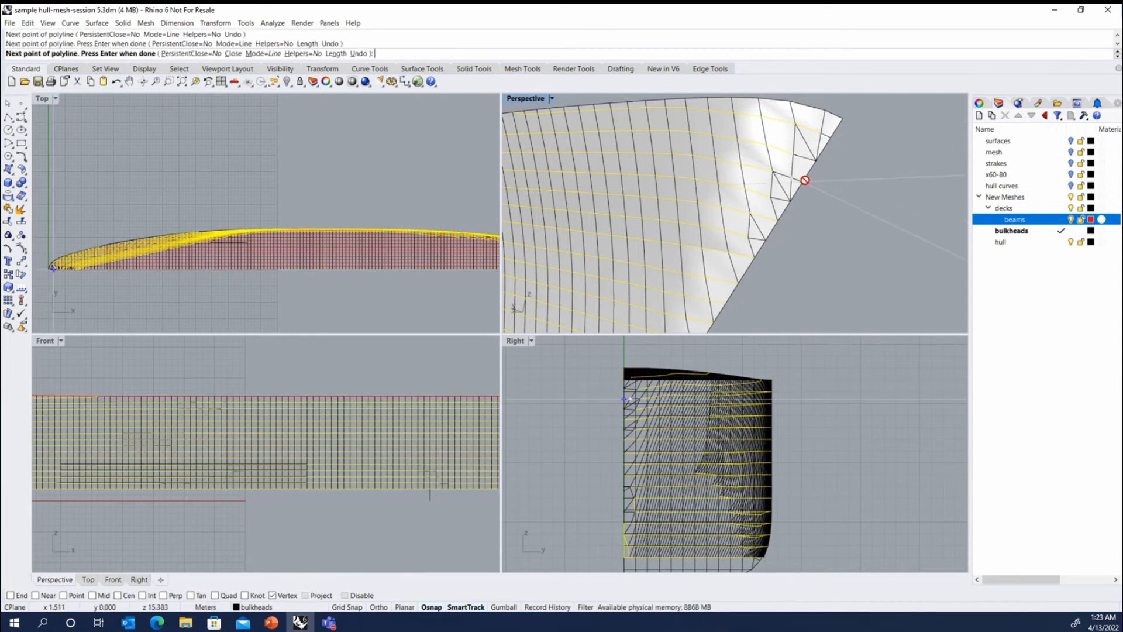
{"action": "right_click", "coordinate": [791, 191]}
Step: Draw two more vertex-snapped polylines closing the gaps between the lower stringers and the stem
{"action": "right_click", "coordinate": [769, 212]}
{"action": "left_click", "coordinate": [772, 198]}
{"action": "left_click", "coordinate": [791, 200]}
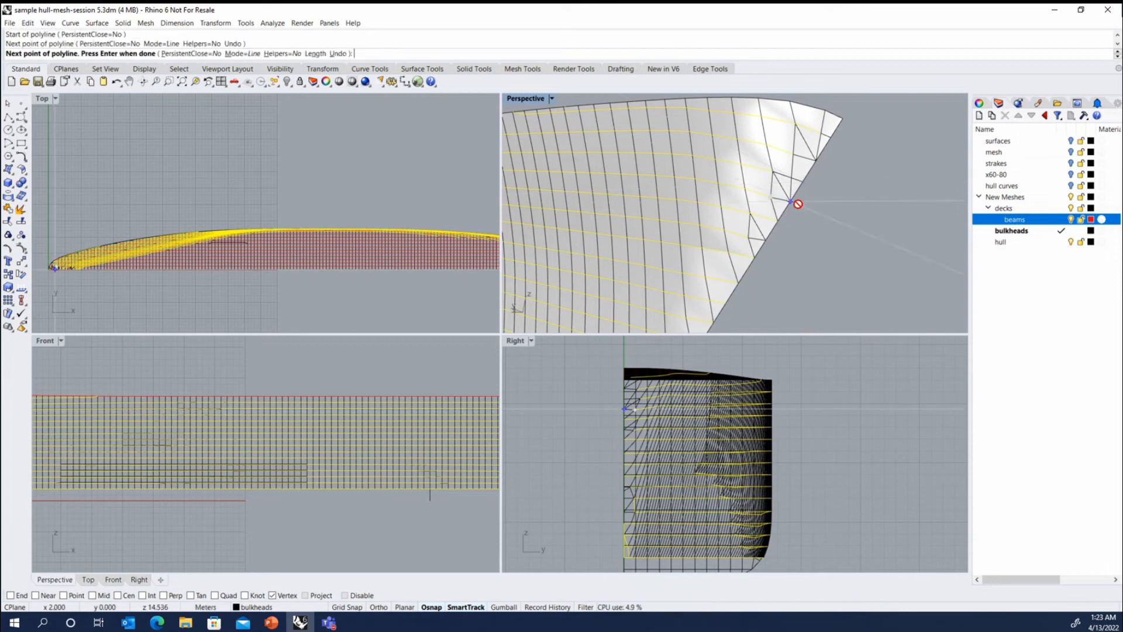
{"action": "right_click", "coordinate": [746, 239]}
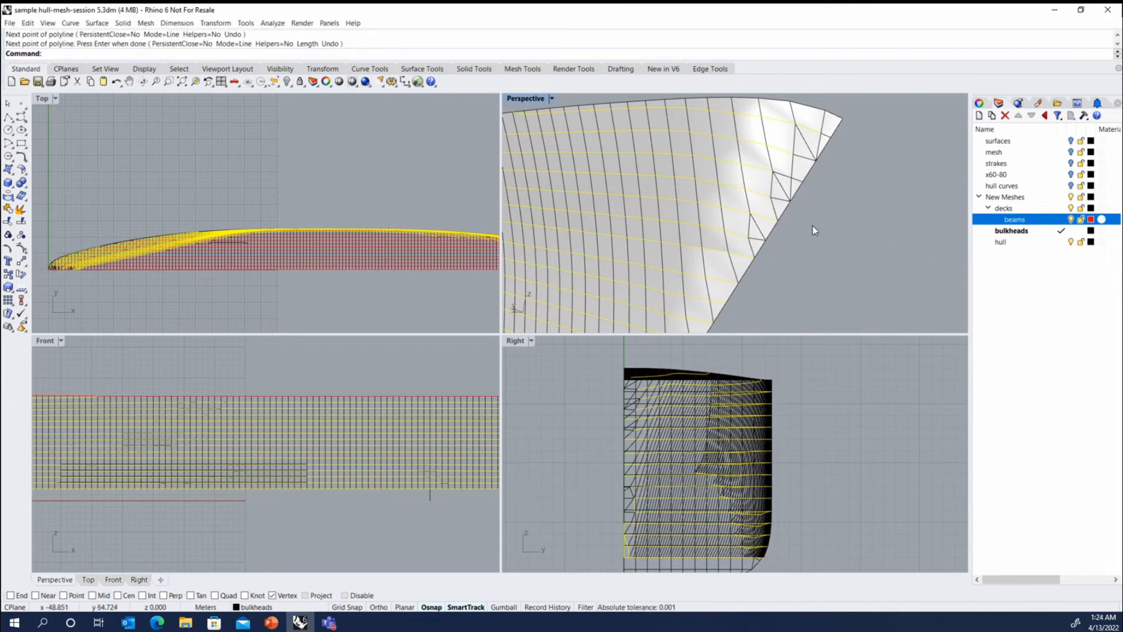
{"action": "right_click", "coordinate": [812, 226]}
{"action": "left_click", "coordinate": [744, 237]}
{"action": "left_click", "coordinate": [764, 234]}
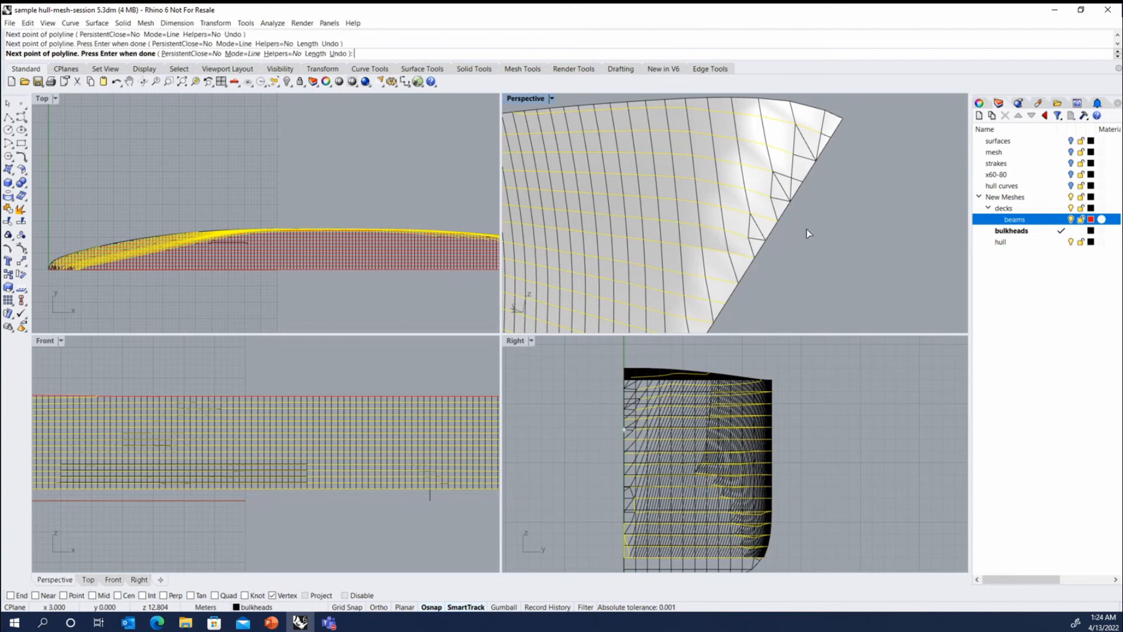
{"action": "key", "text": "Return"}
Step: Select all curves, exclude the deck beams, and join the hull stringers with their bow extensions
{"action": "scroll", "coordinate": [826, 229], "scroll_direction": "down", "scroll_amount": 5}
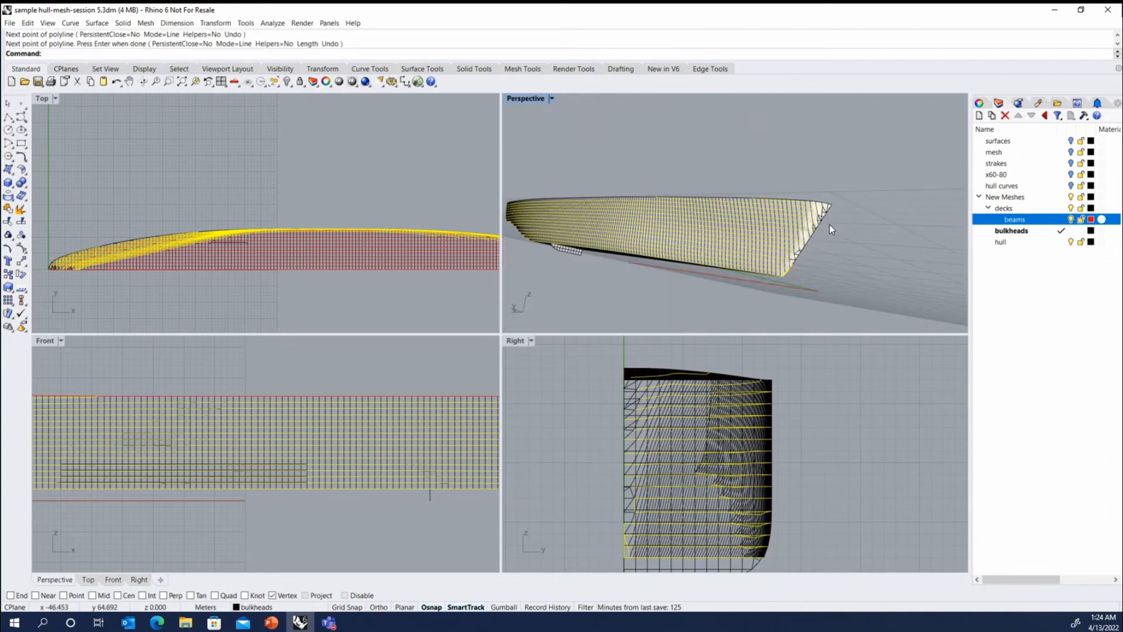
{"action": "type", "text": "SelCrv"}
{"action": "key", "text": "Return"}
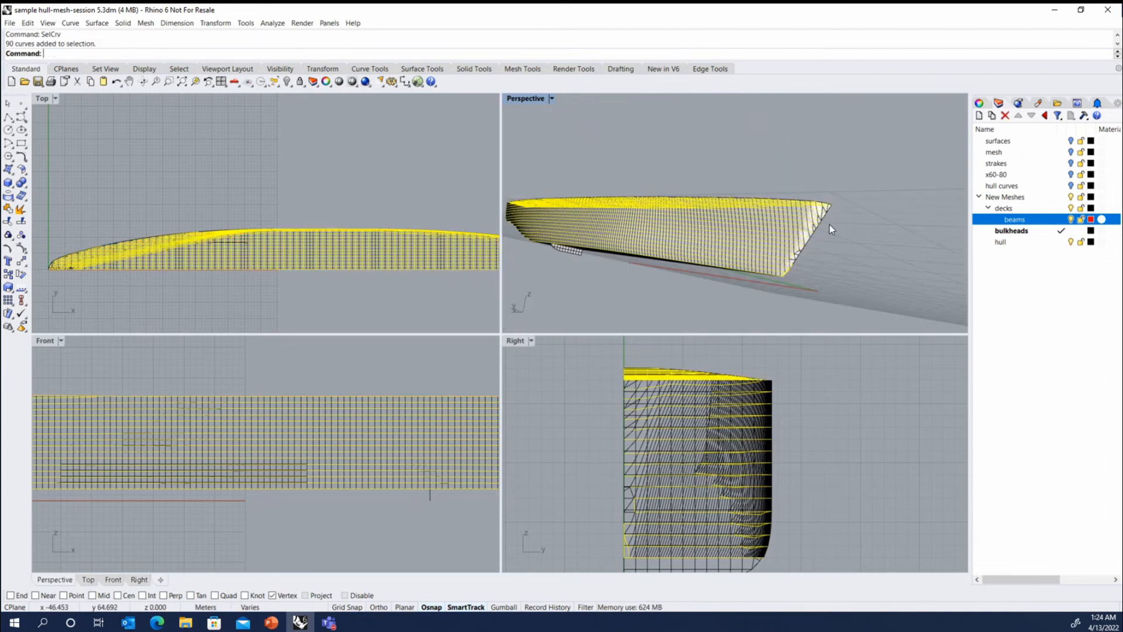
{"action": "right_click_drag", "start_coordinate": [829, 225], "coordinate": [707, 222]}
{"action": "left_click_drag", "start_coordinate": [706, 220], "coordinate": [705, 220], "text": "ctrl"}
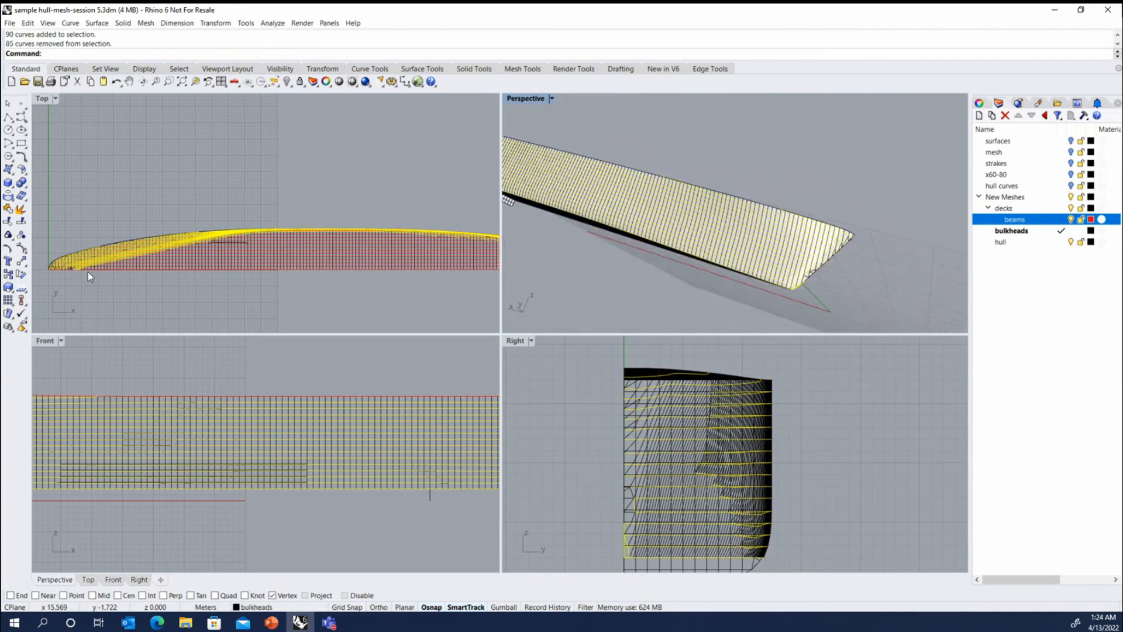
{"action": "left_click", "coordinate": [21, 209]}
Step: Check the joined stringers along the stem and select the curve linking two stringers near the forefoot
{"action": "scroll", "coordinate": [860, 240], "scroll_direction": "up", "scroll_amount": 4}
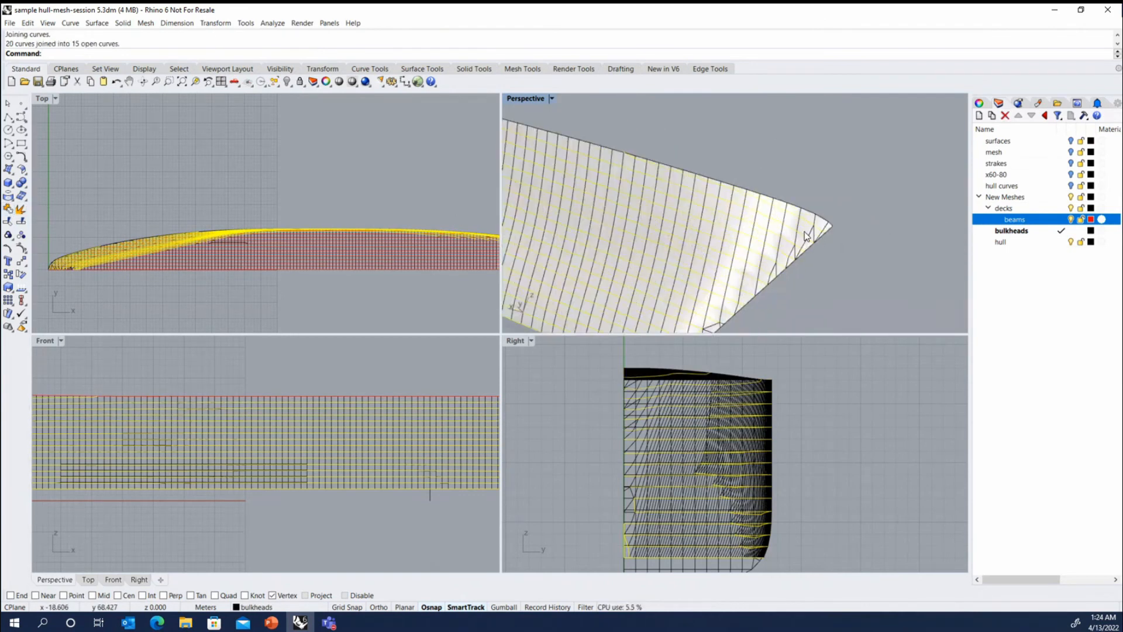
{"action": "scroll", "coordinate": [807, 236], "scroll_direction": "down", "scroll_amount": 6}
{"action": "scroll", "coordinate": [760, 254], "scroll_direction": "up", "scroll_amount": 5}
{"action": "scroll", "coordinate": [800, 258], "scroll_direction": "up", "scroll_amount": 3}
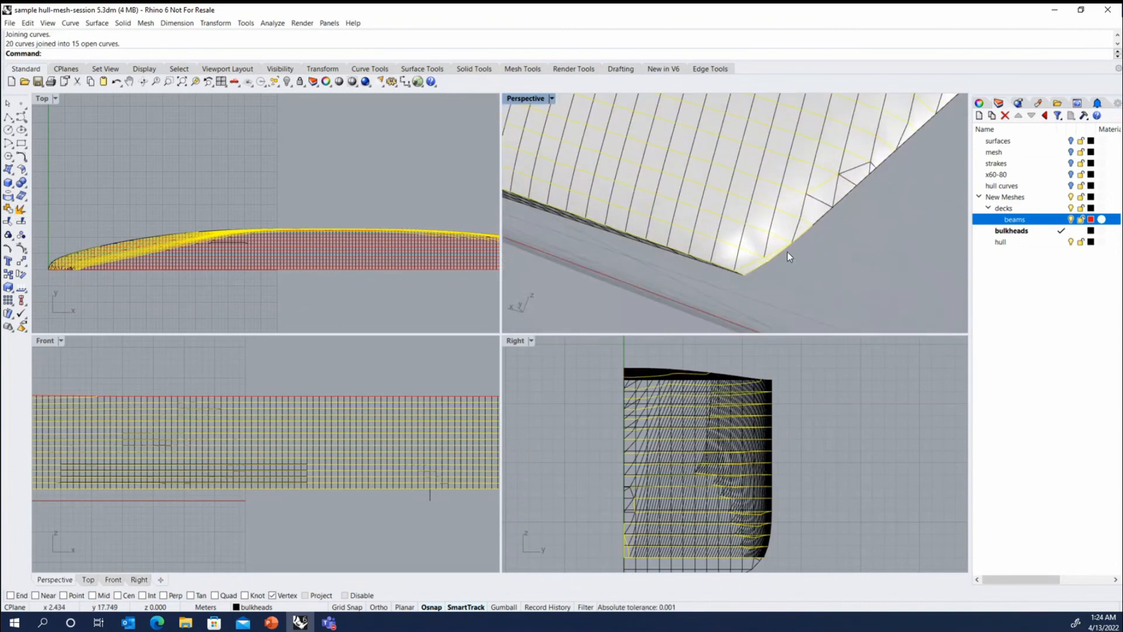
{"action": "left_click", "coordinate": [774, 251]}
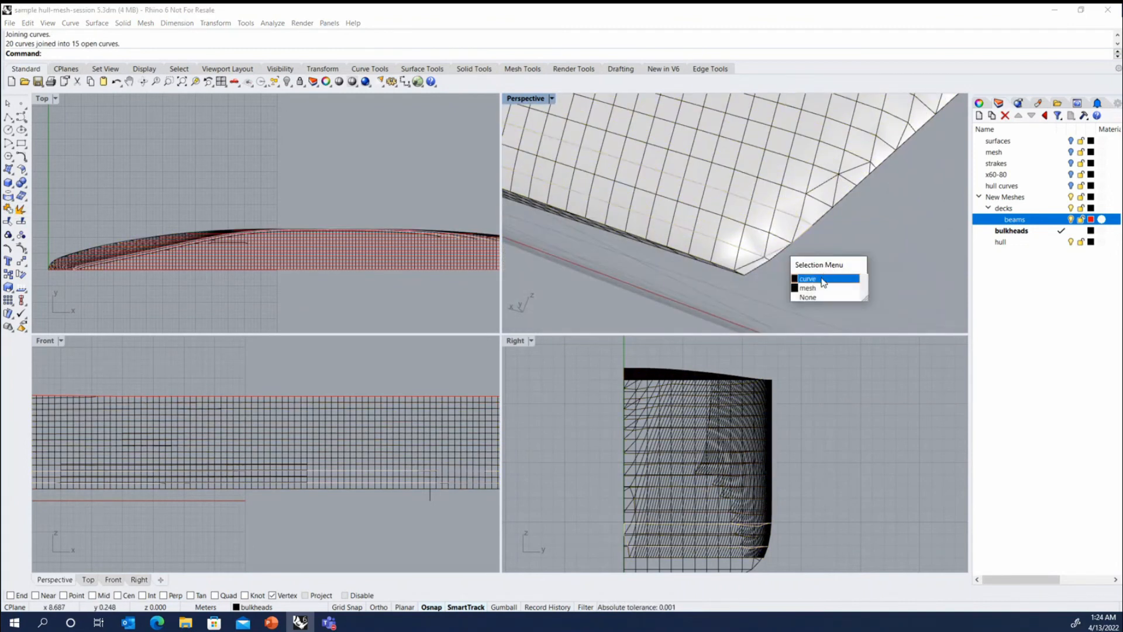
{"action": "left_click", "coordinate": [819, 278]}
{"action": "scroll", "coordinate": [723, 185], "scroll_direction": "down", "scroll_amount": 4}
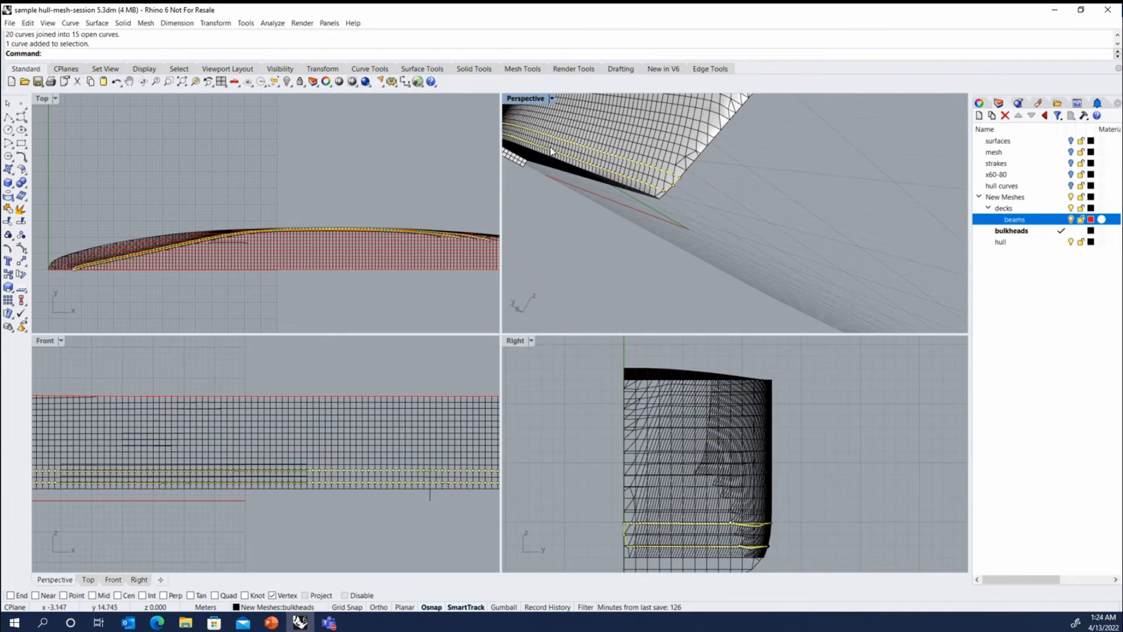
{"action": "scroll", "coordinate": [724, 186], "scroll_direction": "up", "scroll_amount": 3}
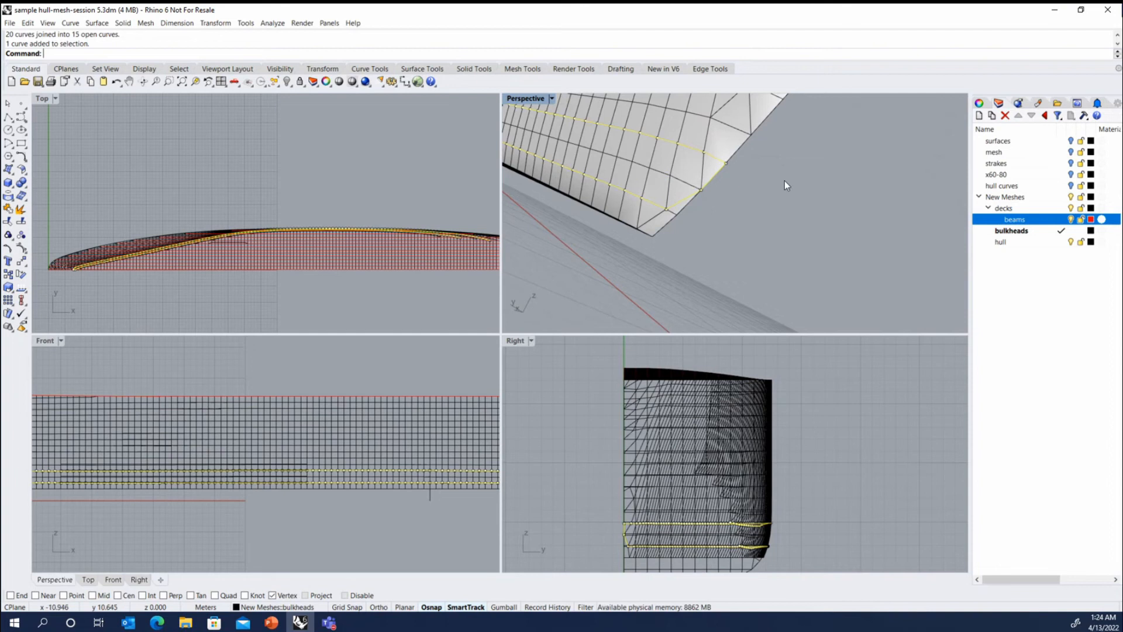
{"action": "right_click_drag", "start_coordinate": [787, 183], "coordinate": [825, 202]}
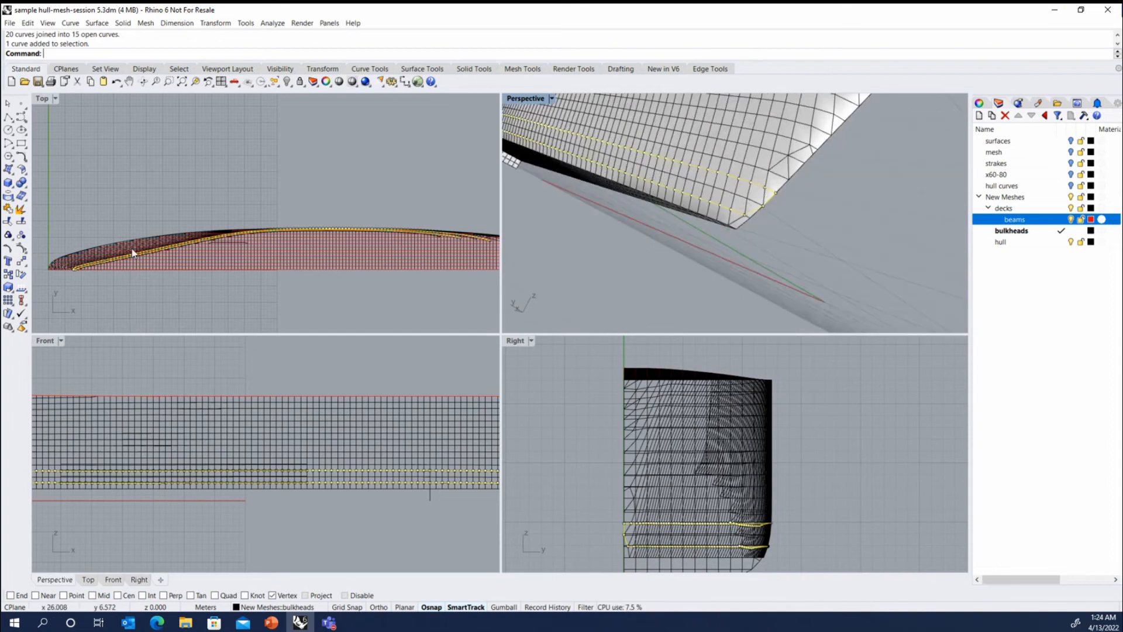
Step: Explode the selected curve, exclude its two segments along the stem, and rejoin the rest as separate stringers
{"action": "left_click", "coordinate": [21, 209]}
{"action": "left_click", "coordinate": [756, 210], "text": "ctrl"}
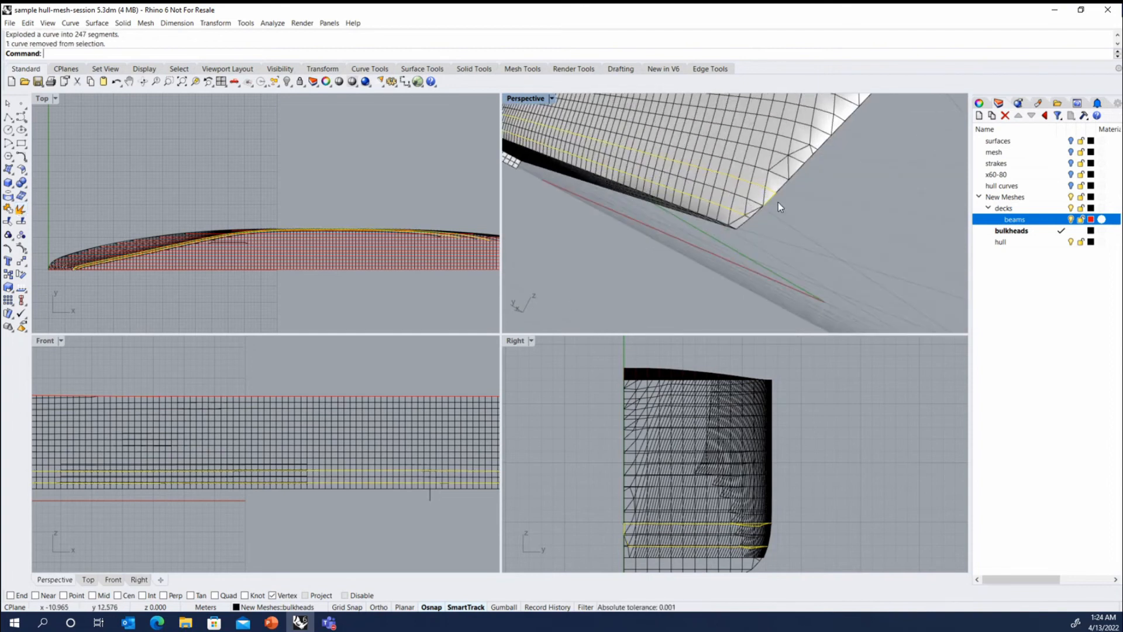
{"action": "left_click", "coordinate": [753, 203], "text": "ctrl"}
{"action": "left_click", "coordinate": [8, 209]}
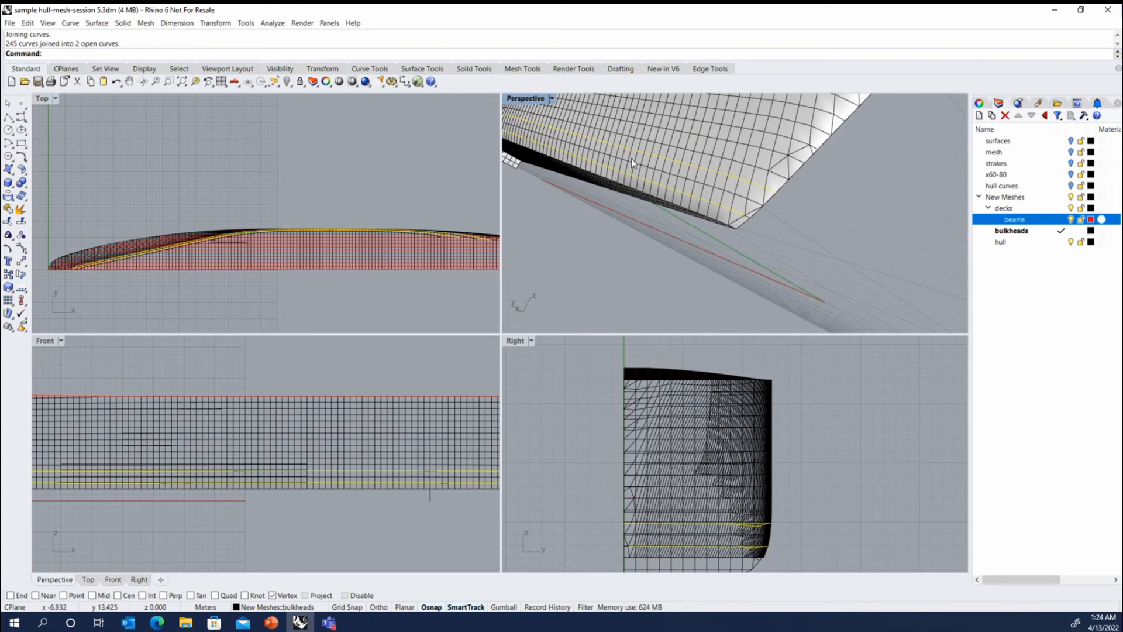
Step: Delete the two leftover curve segments along the stem near the forefoot
{"action": "left_click", "coordinate": [755, 209]}
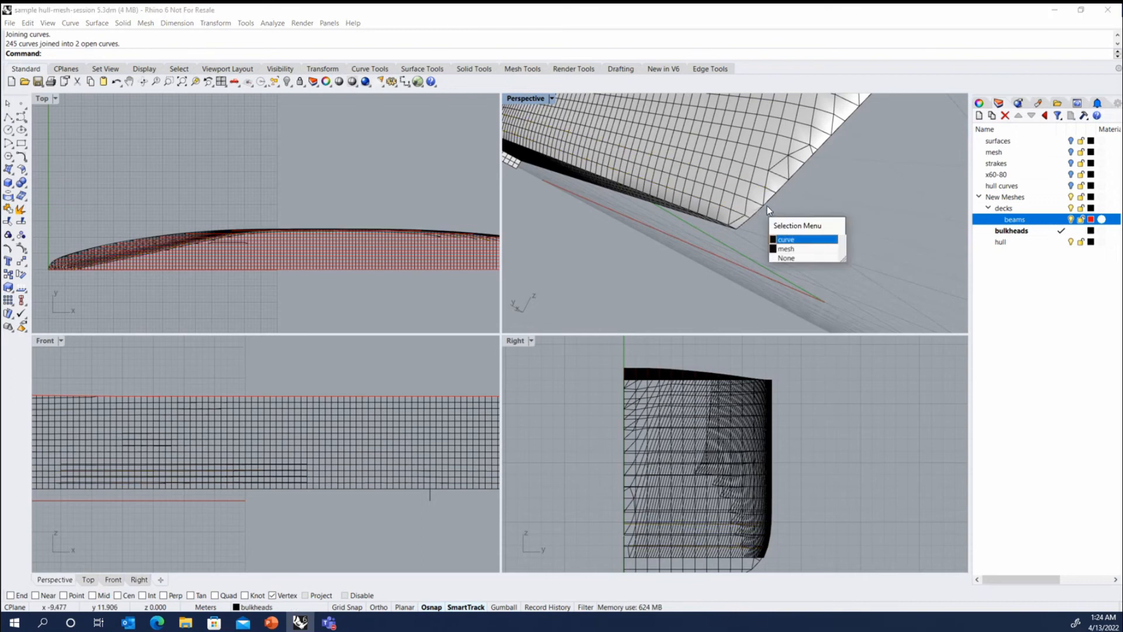
{"action": "left_click", "coordinate": [790, 239]}
{"action": "key", "text": "Delete"}
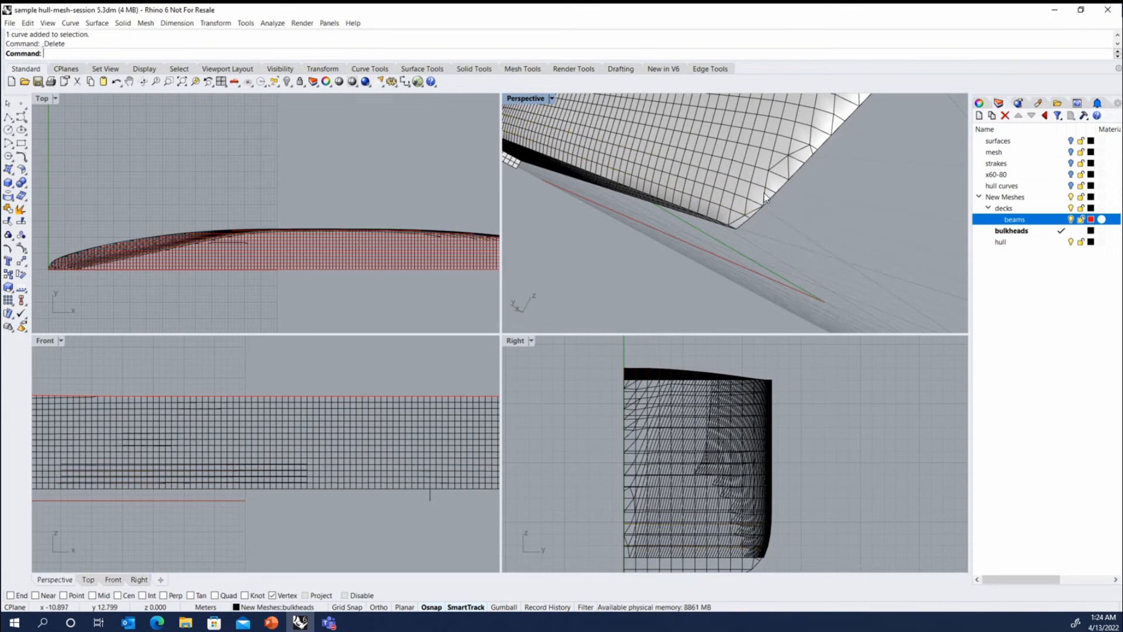
{"action": "left_click", "coordinate": [767, 200]}
{"action": "left_click", "coordinate": [800, 230]}
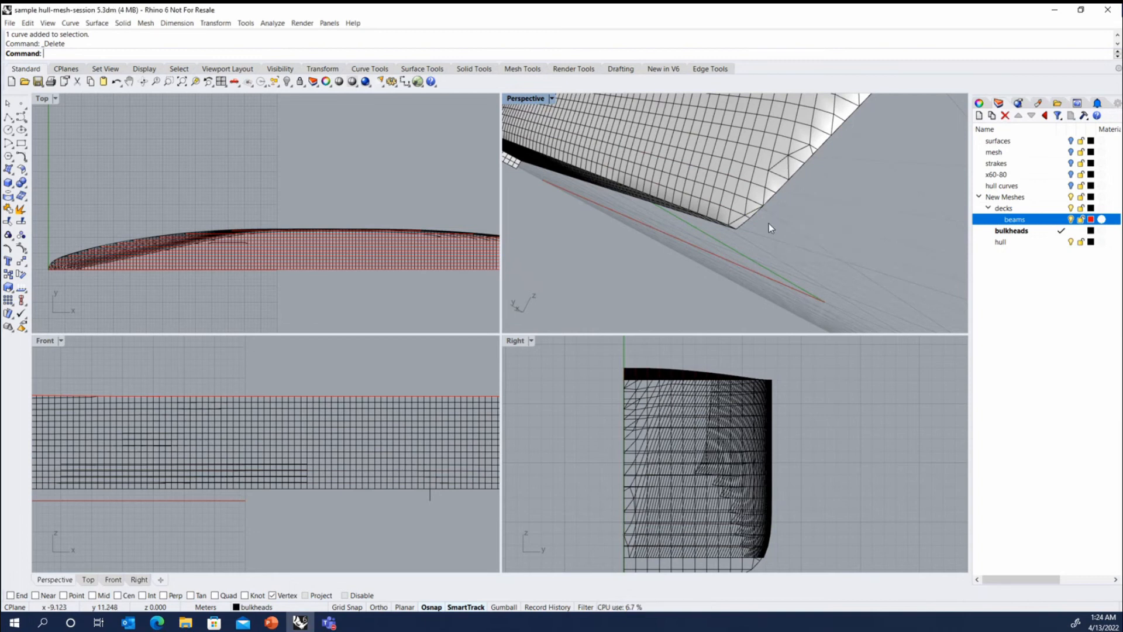
Step: Delete the three end points of the stringer that runs down the stem, and reselect the curve to check it
{"action": "left_click", "coordinate": [736, 219]}
{"action": "scroll", "coordinate": [796, 212], "scroll_direction": "down", "scroll_amount": 3}
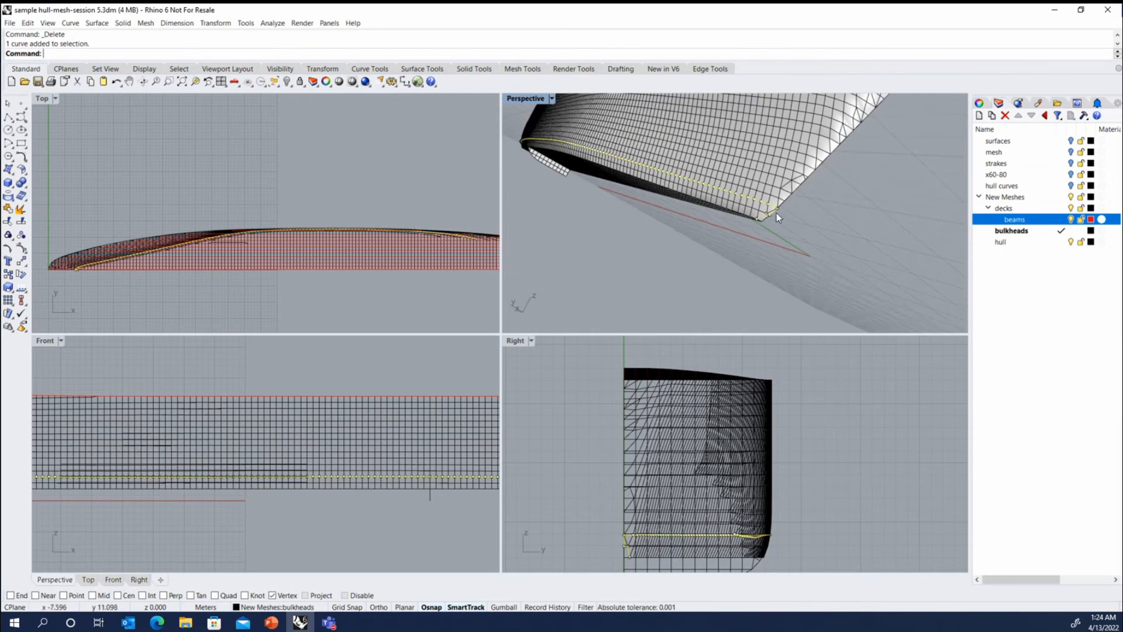
{"action": "scroll", "coordinate": [773, 211], "scroll_direction": "up", "scroll_amount": 4}
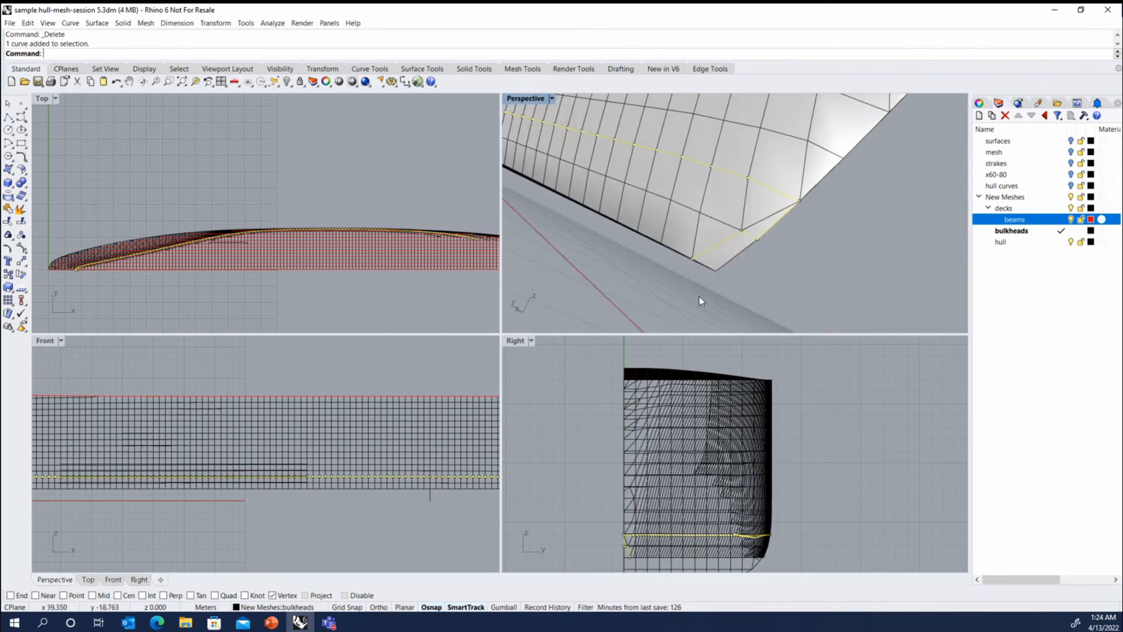
{"action": "left_click_drag", "start_coordinate": [662, 293], "coordinate": [761, 232]}
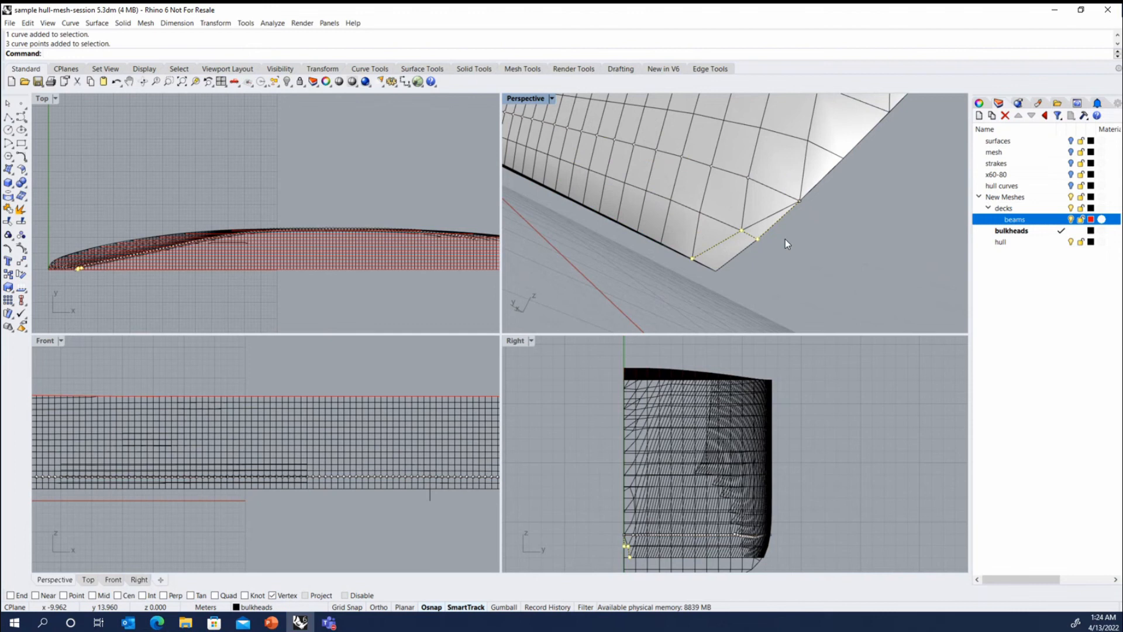
{"action": "key", "text": "Delete"}
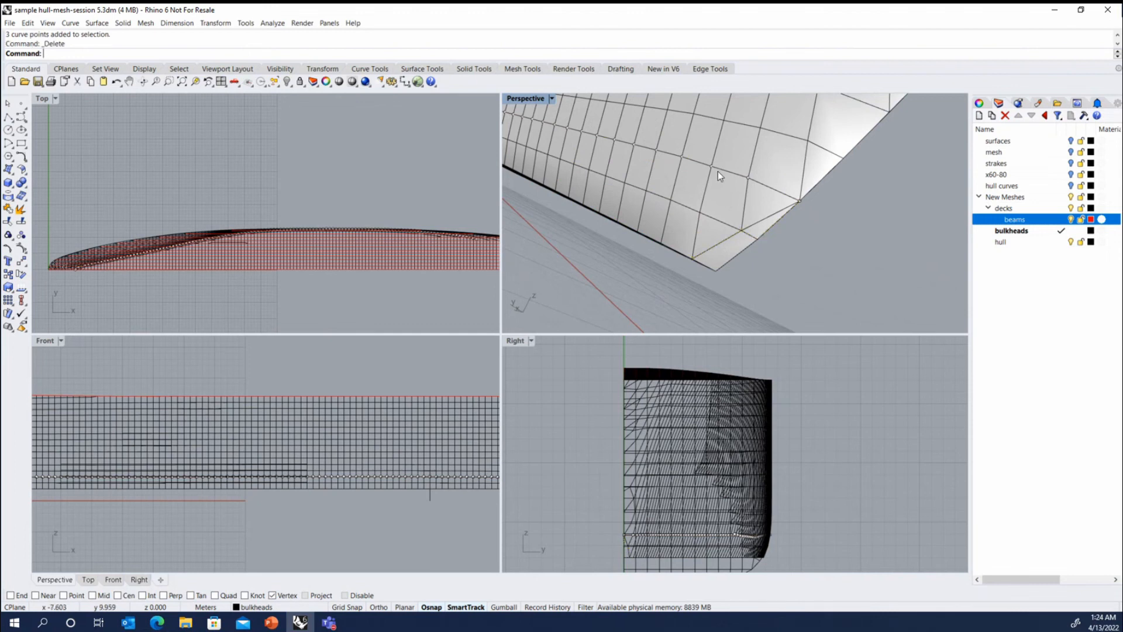
{"action": "left_click", "coordinate": [770, 189]}
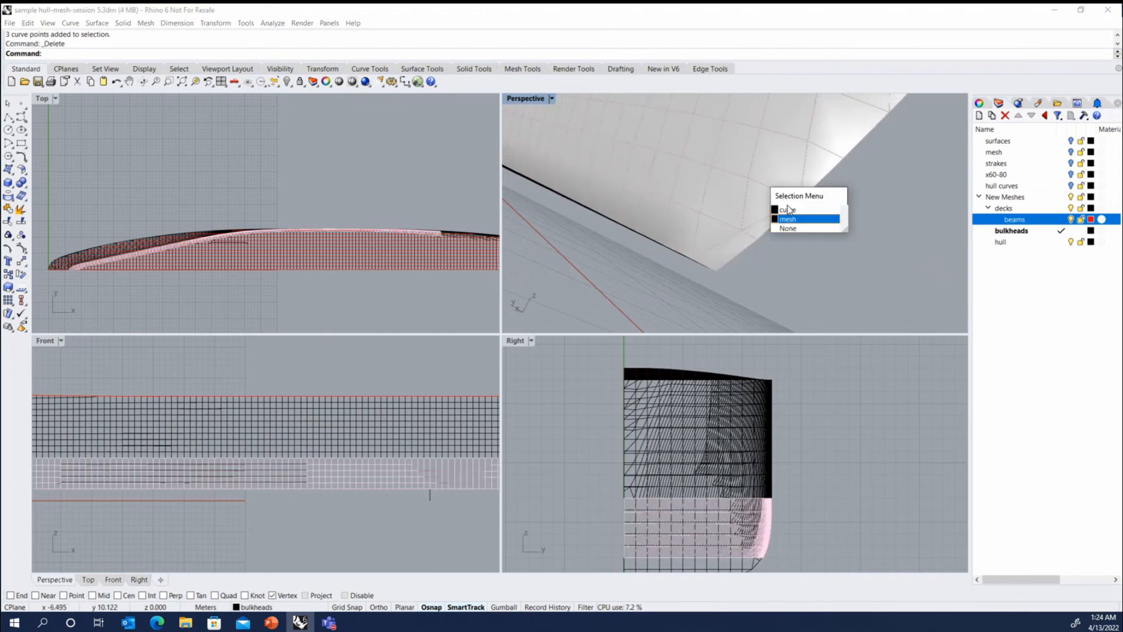
{"action": "left_click", "coordinate": [788, 209]}
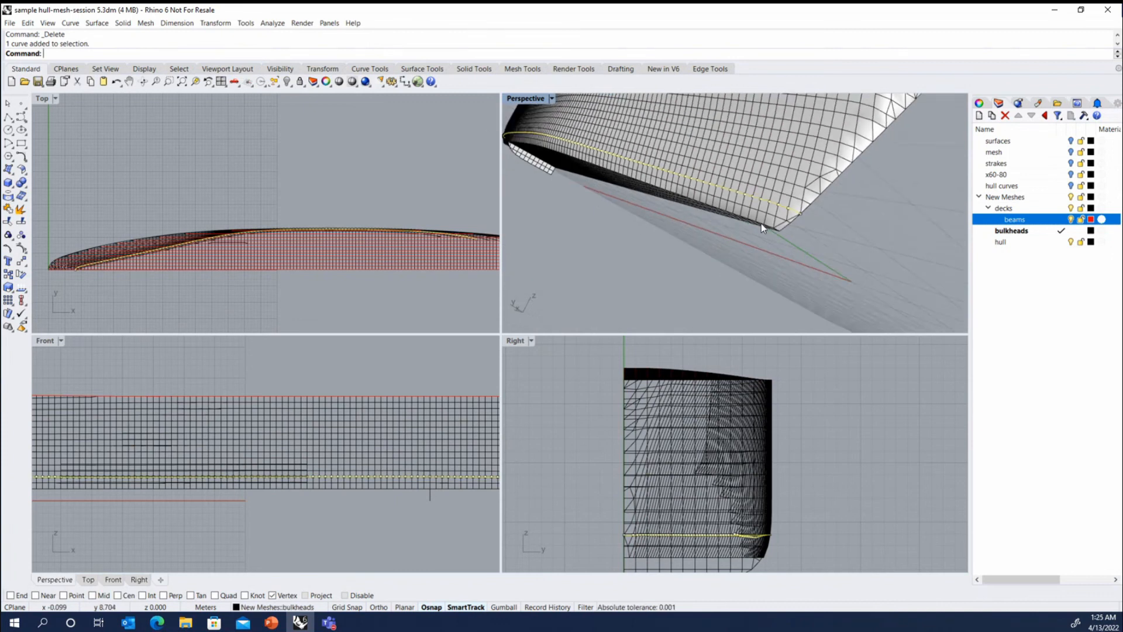
Step: Select the internal deck mesh below the main deck and run the export maestro beams-12-11-19.rvb script on it
{"action": "scroll", "coordinate": [707, 216], "scroll_direction": "down", "scroll_amount": 5}
{"action": "right_click_drag", "start_coordinate": [700, 215], "coordinate": [873, 241]}
{"action": "scroll", "coordinate": [756, 174], "scroll_direction": "up", "scroll_amount": 5}
{"action": "left_click", "coordinate": [756, 174]}
{"action": "right_click_drag", "start_coordinate": [756, 174], "coordinate": [777, 194]}
{"action": "right_click_drag", "start_coordinate": [819, 229], "coordinate": [824, 177]}
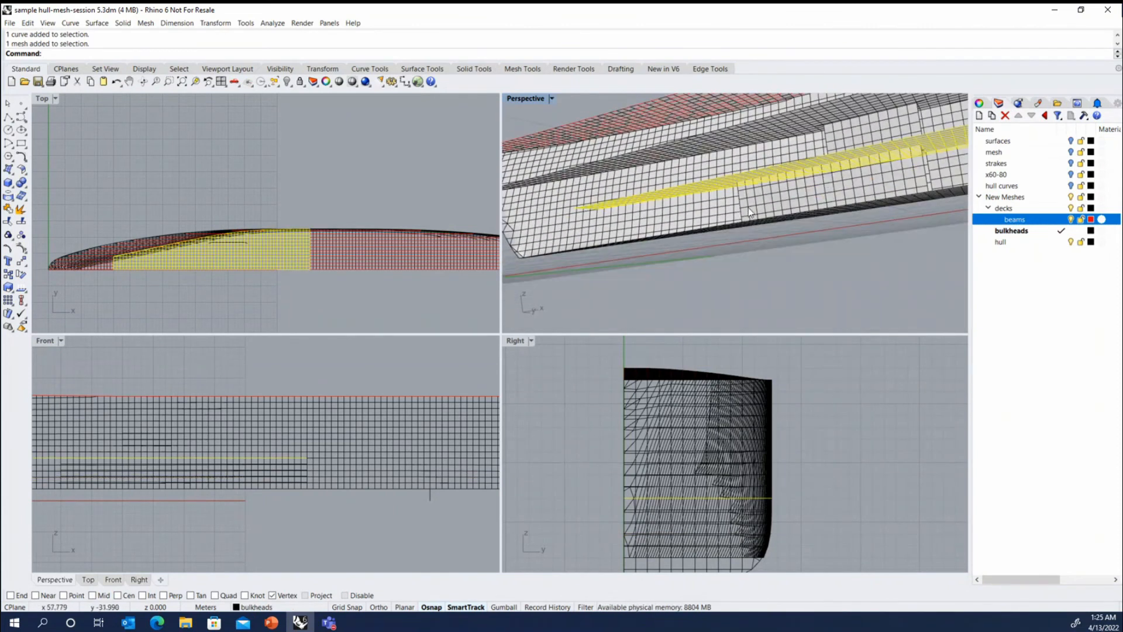
{"action": "right_click_drag", "start_coordinate": [749, 208], "coordinate": [866, 149]}
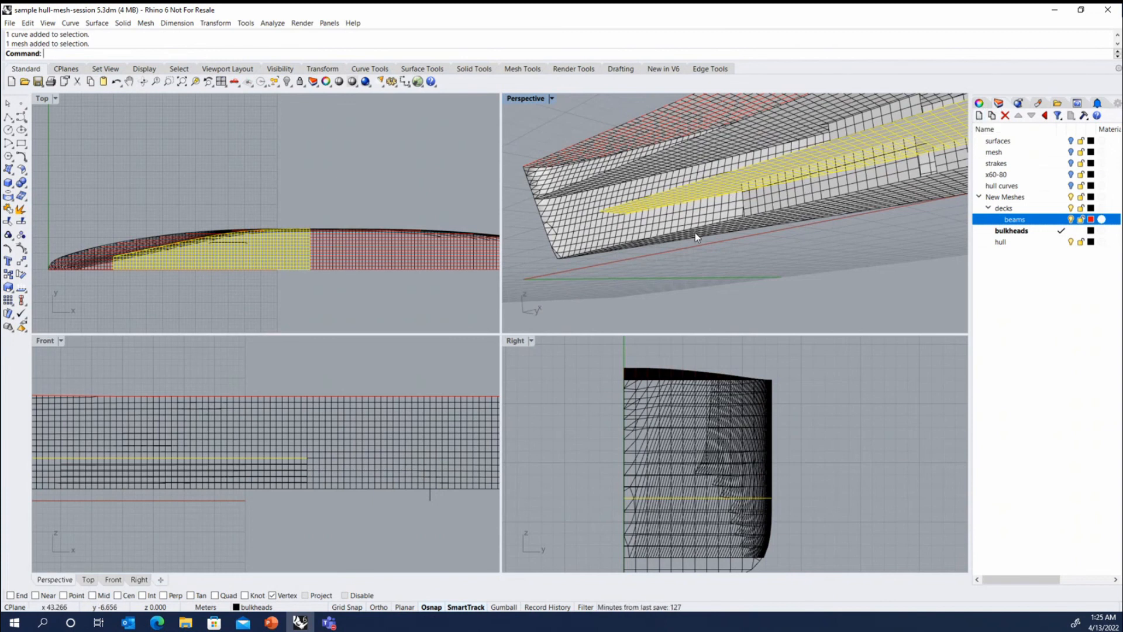
{"action": "right_click", "coordinate": [456, 36]}
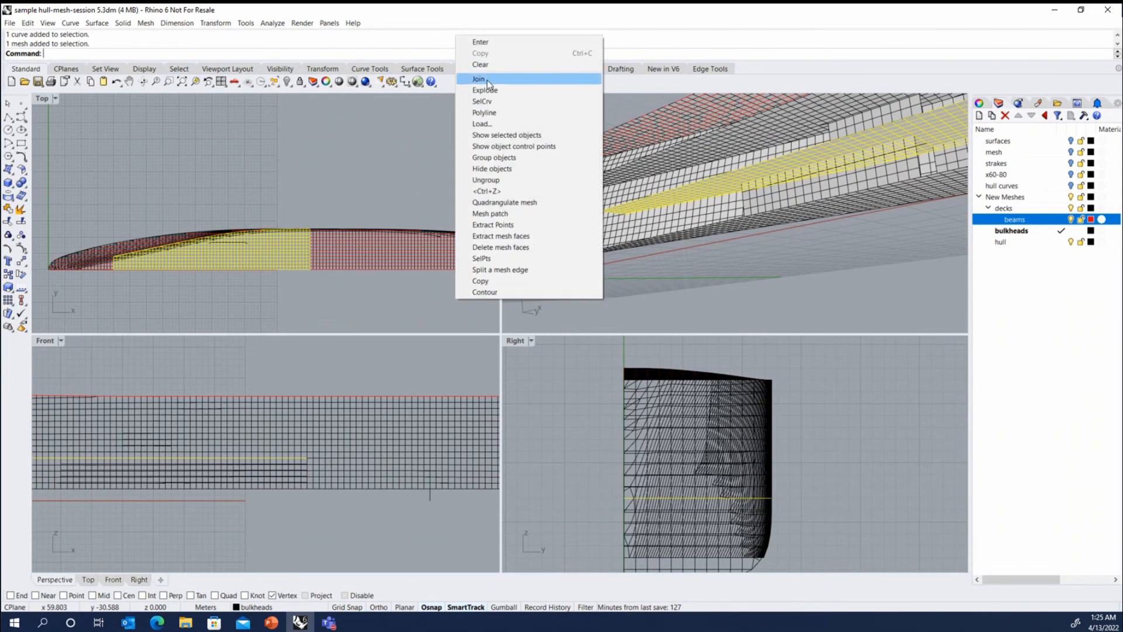
{"action": "left_click", "coordinate": [481, 124]}
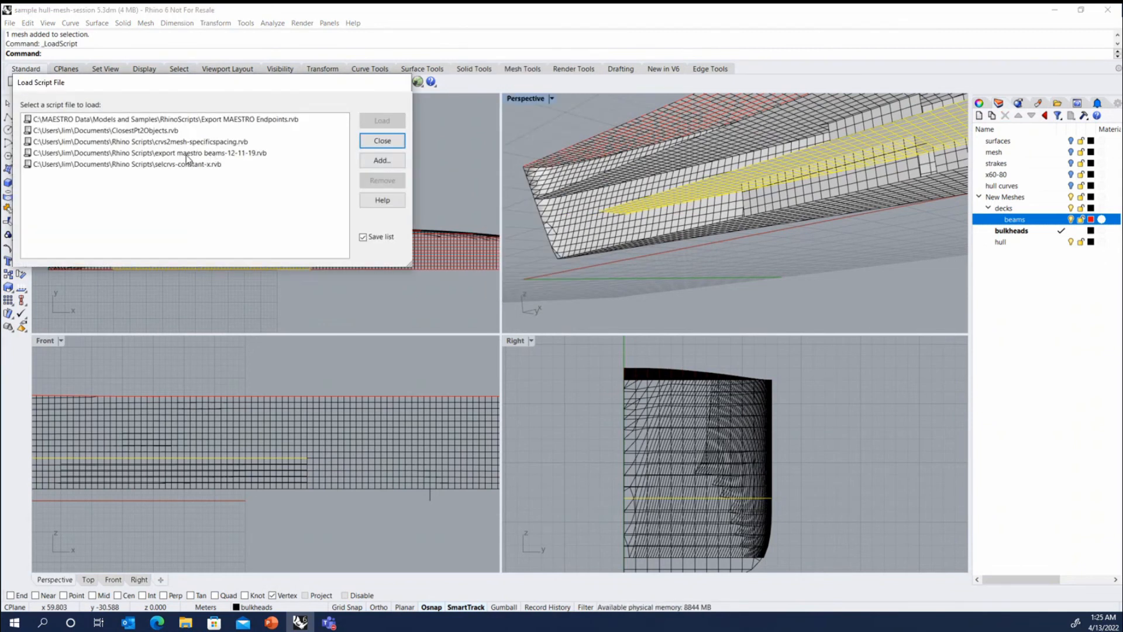
{"action": "left_click", "coordinate": [187, 156]}
{"action": "double_click", "coordinate": [187, 155]}
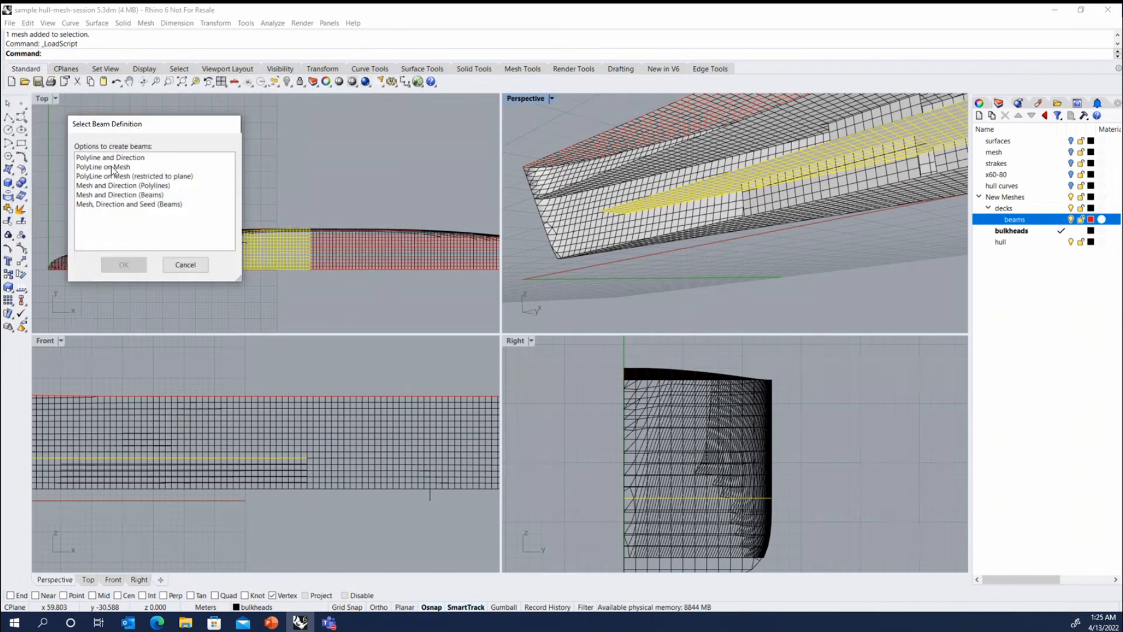
Step: Extract beams with the Mesh and Direction (Polylines) option, using Ortho to set the direction along the ship's length, and accept an angular tolerance
{"action": "left_click", "coordinate": [121, 186]}
{"action": "double_click", "coordinate": [121, 186]}
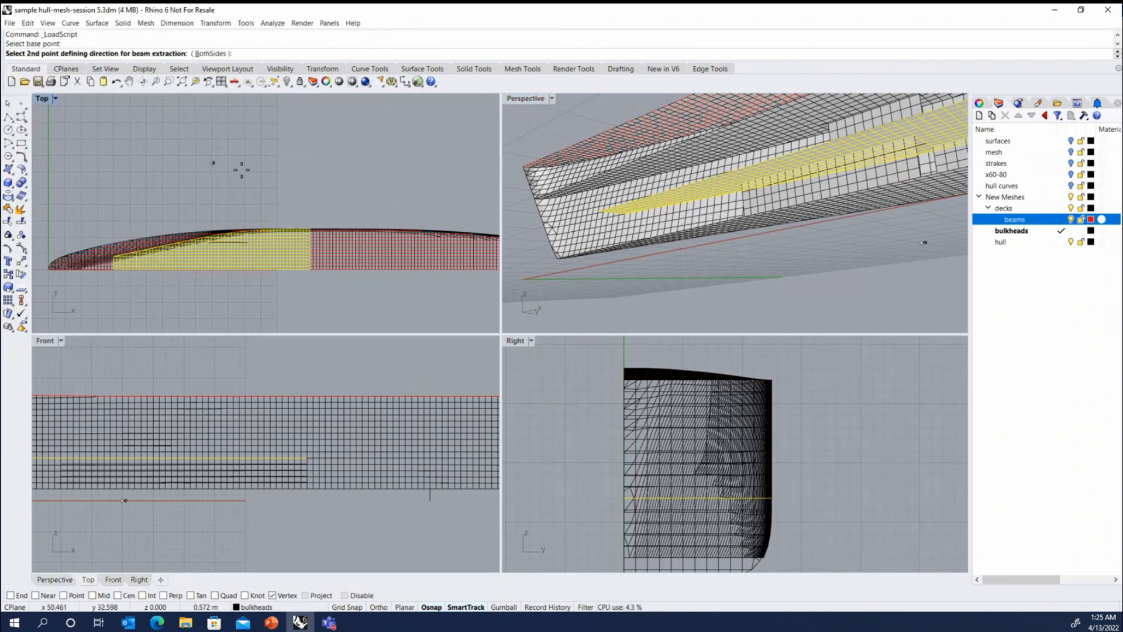
{"action": "left_click", "coordinate": [212, 163]}
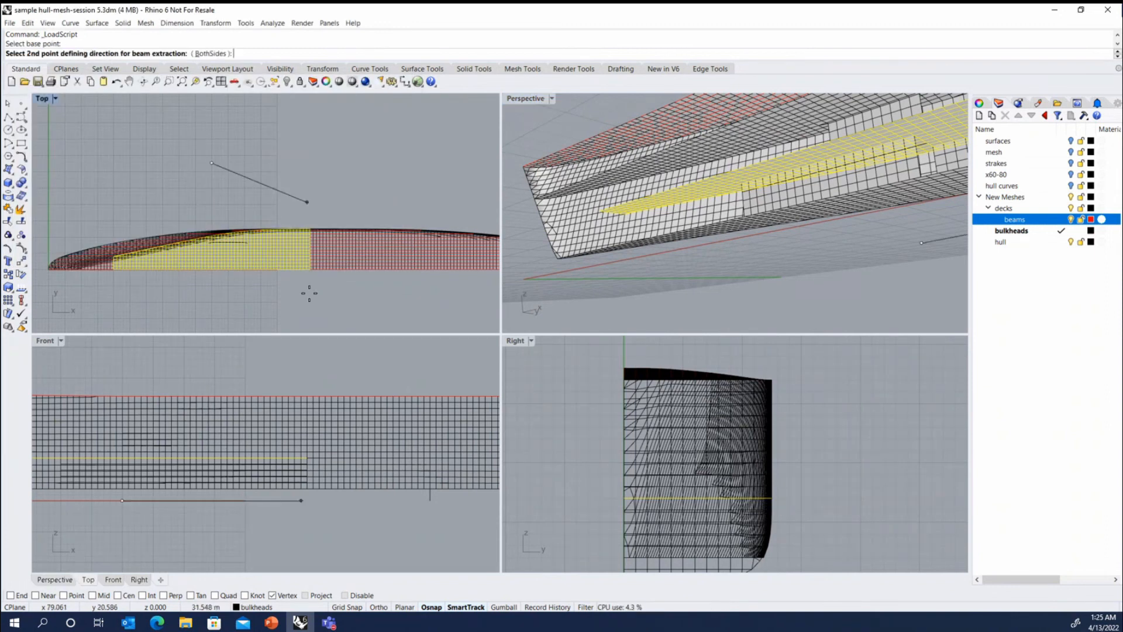
{"action": "left_click", "coordinate": [378, 608]}
{"action": "left_click", "coordinate": [361, 320]}
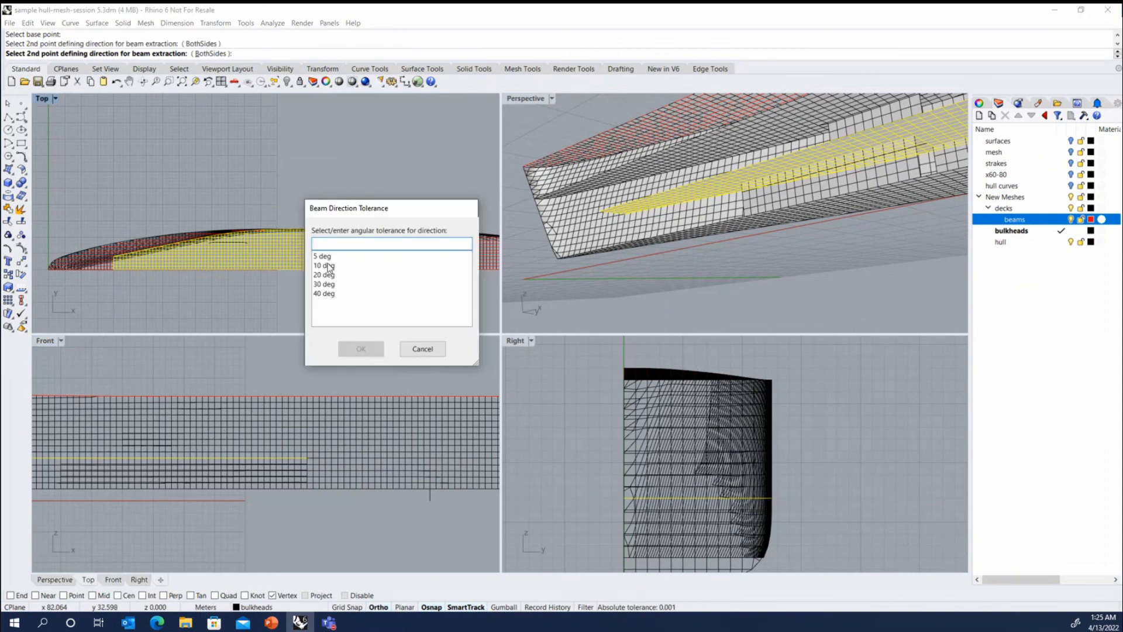
{"action": "left_click", "coordinate": [361, 349]}
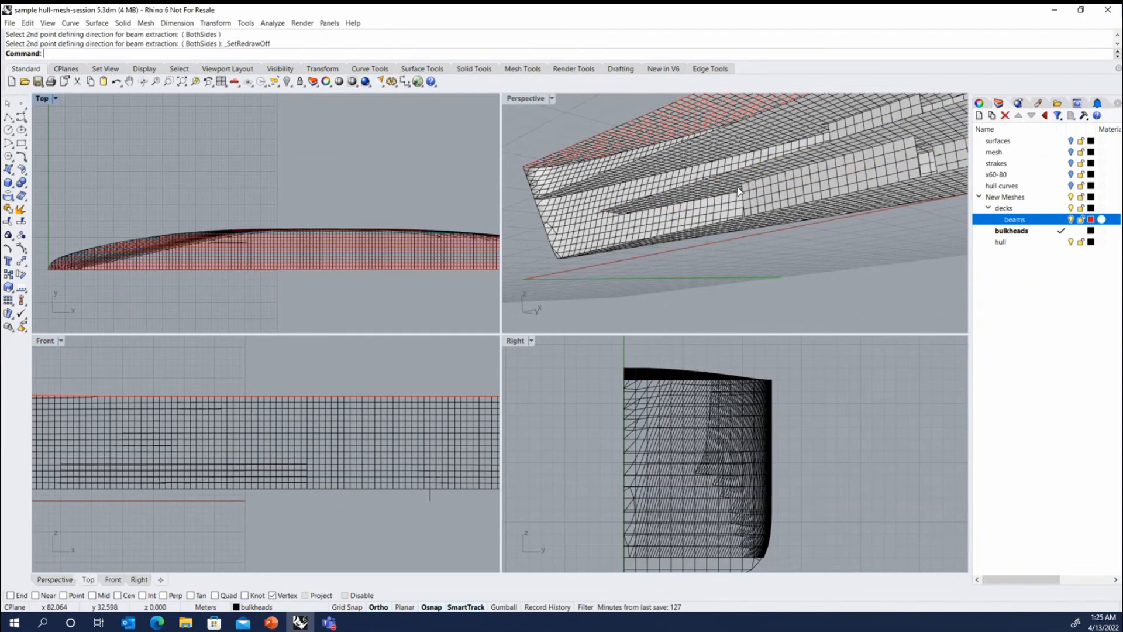
Step: Explode the extracted deck curve running along the longitudinal bulkhead, exclude one segment at each end of the bulkhead, and rejoin the rest
{"action": "scroll", "coordinate": [733, 178], "scroll_direction": "up", "scroll_amount": 3}
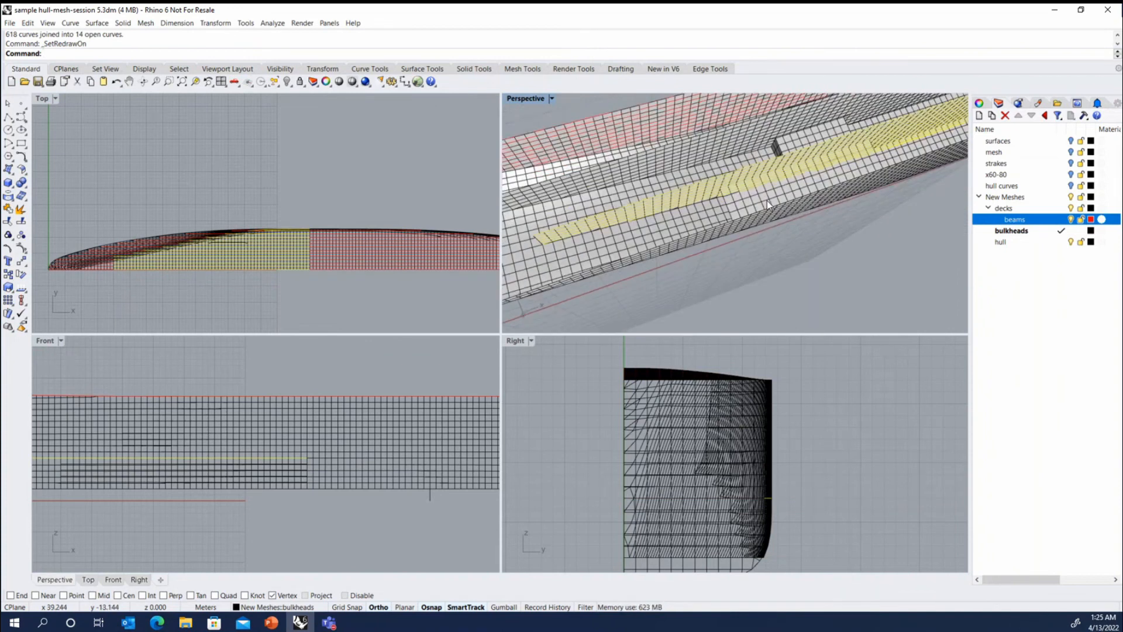
{"action": "scroll", "coordinate": [767, 202], "scroll_direction": "up", "scroll_amount": 5}
{"action": "left_click", "coordinate": [767, 195]}
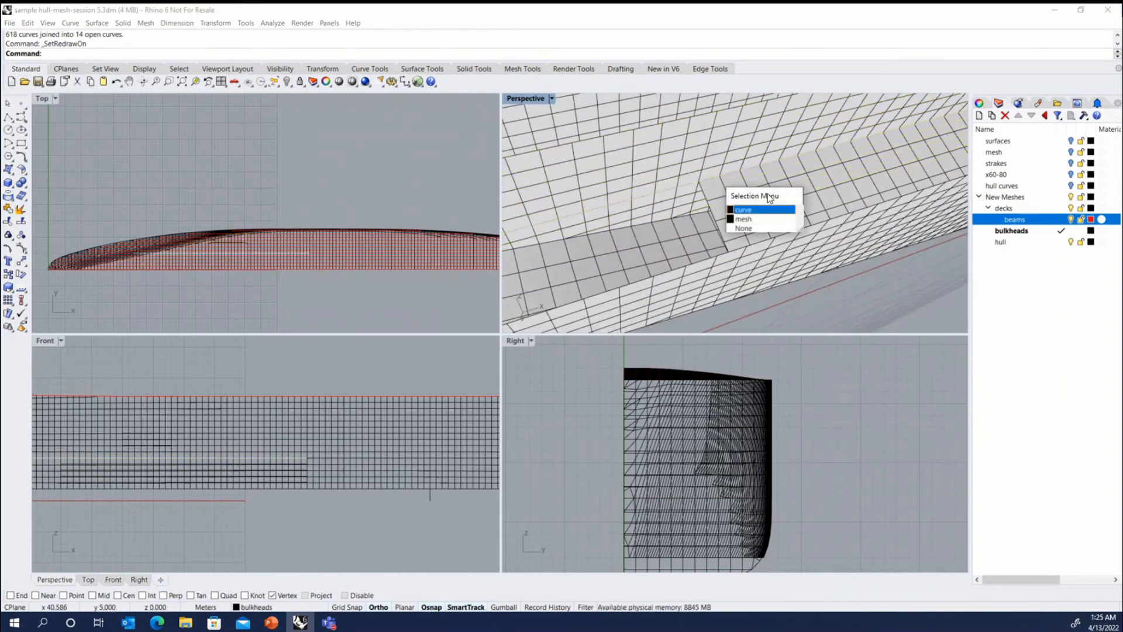
{"action": "left_click", "coordinate": [766, 210]}
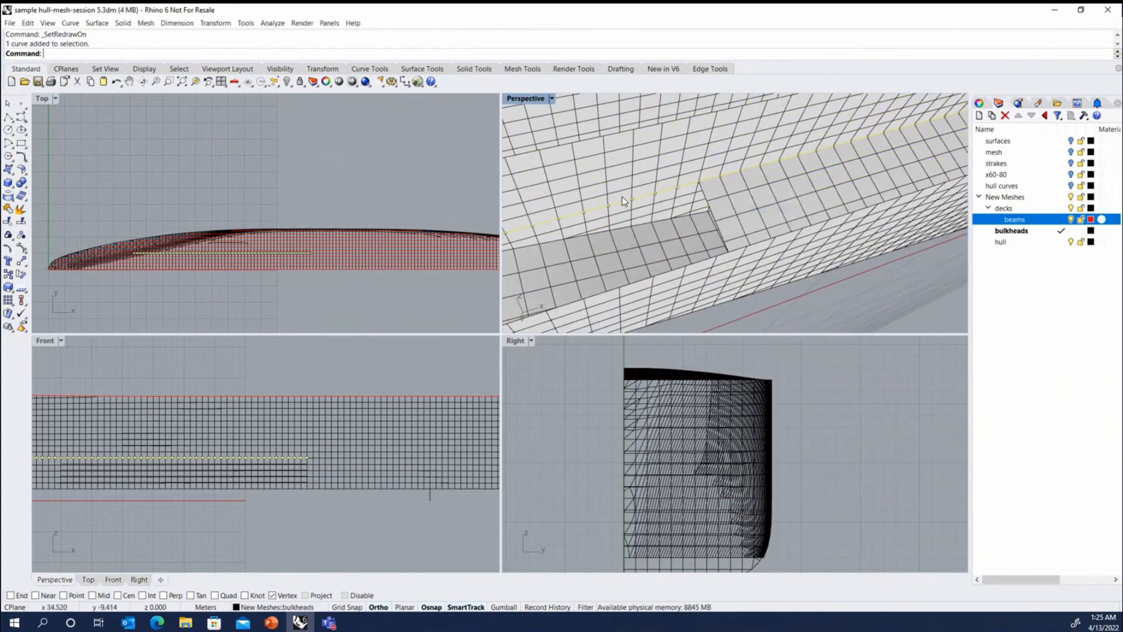
{"action": "scroll", "coordinate": [622, 201], "scroll_direction": "down", "scroll_amount": 5}
{"action": "right_click_drag", "start_coordinate": [606, 199], "coordinate": [612, 222]}
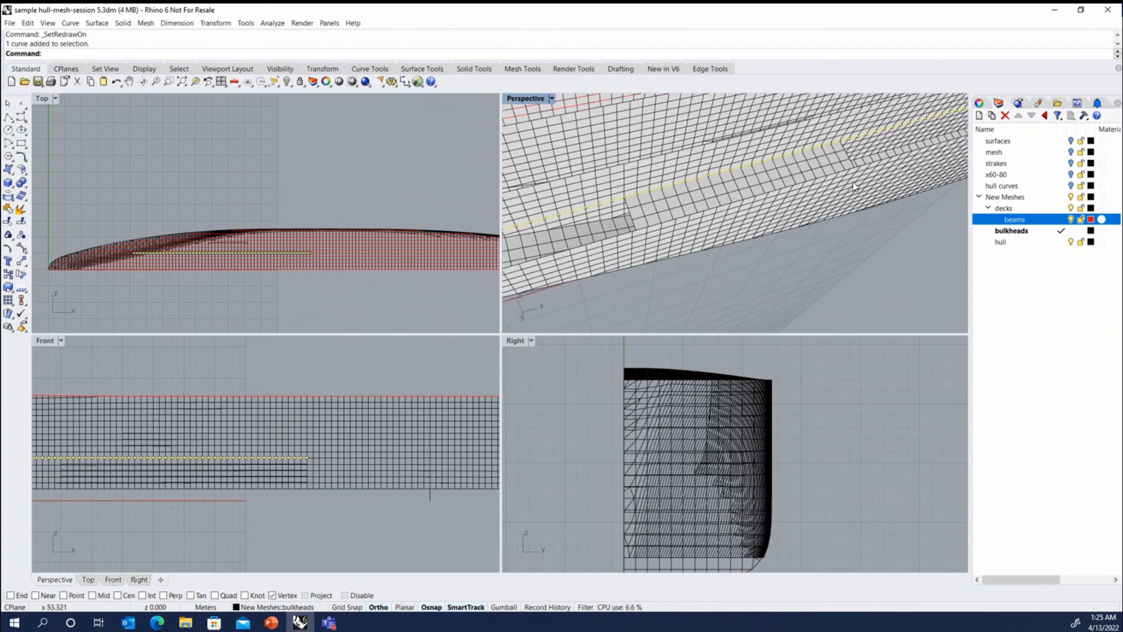
{"action": "right_click_drag", "start_coordinate": [648, 289], "coordinate": [911, 211]}
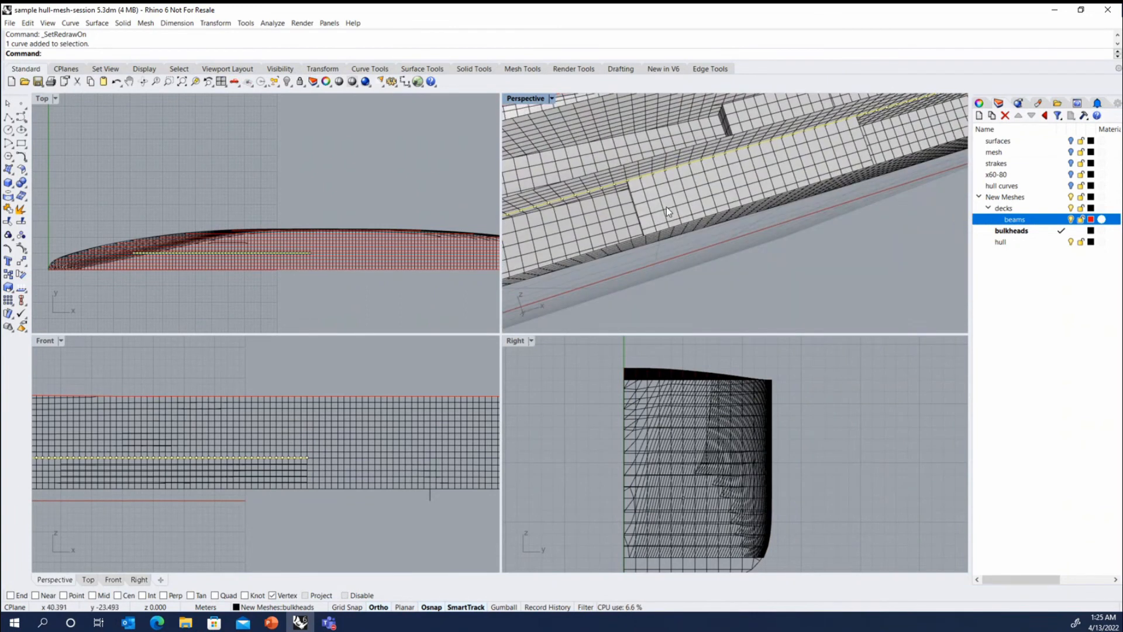
{"action": "right_click_drag", "start_coordinate": [592, 214], "coordinate": [668, 184]}
{"action": "scroll", "coordinate": [668, 184], "scroll_direction": "up", "scroll_amount": 3}
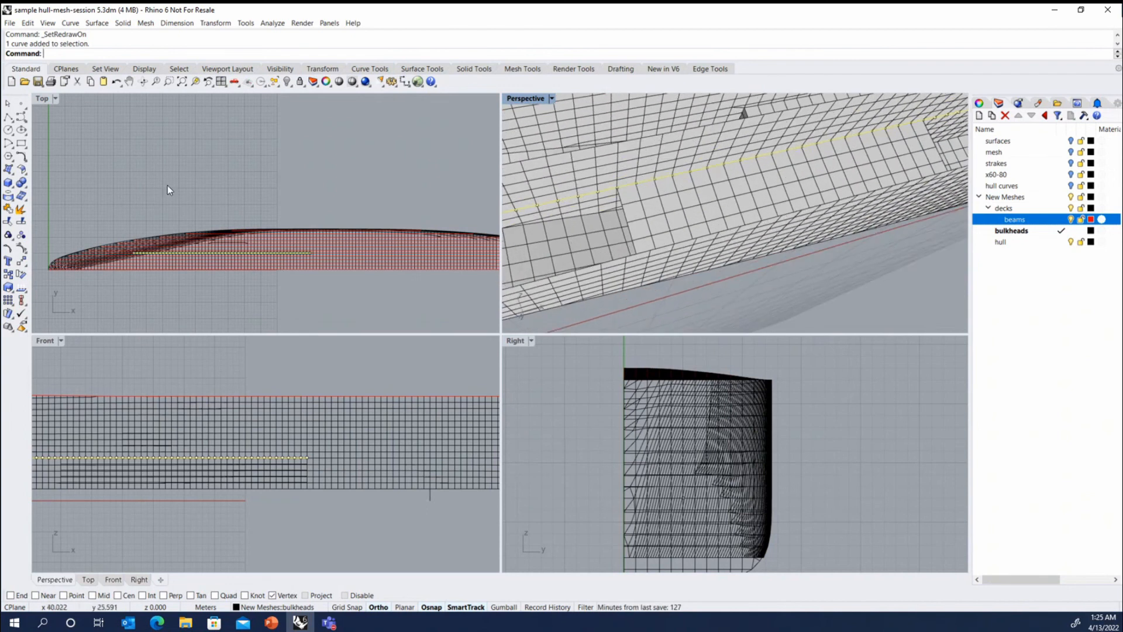
{"action": "left_click", "coordinate": [21, 221]}
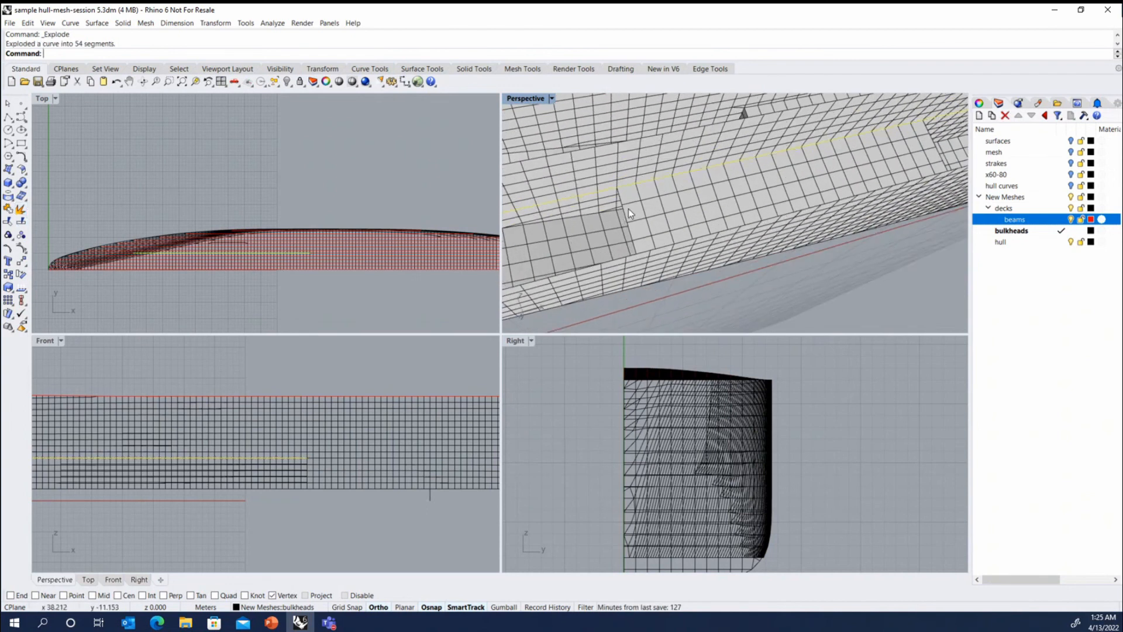
{"action": "left_click", "coordinate": [622, 188], "text": "ctrl"}
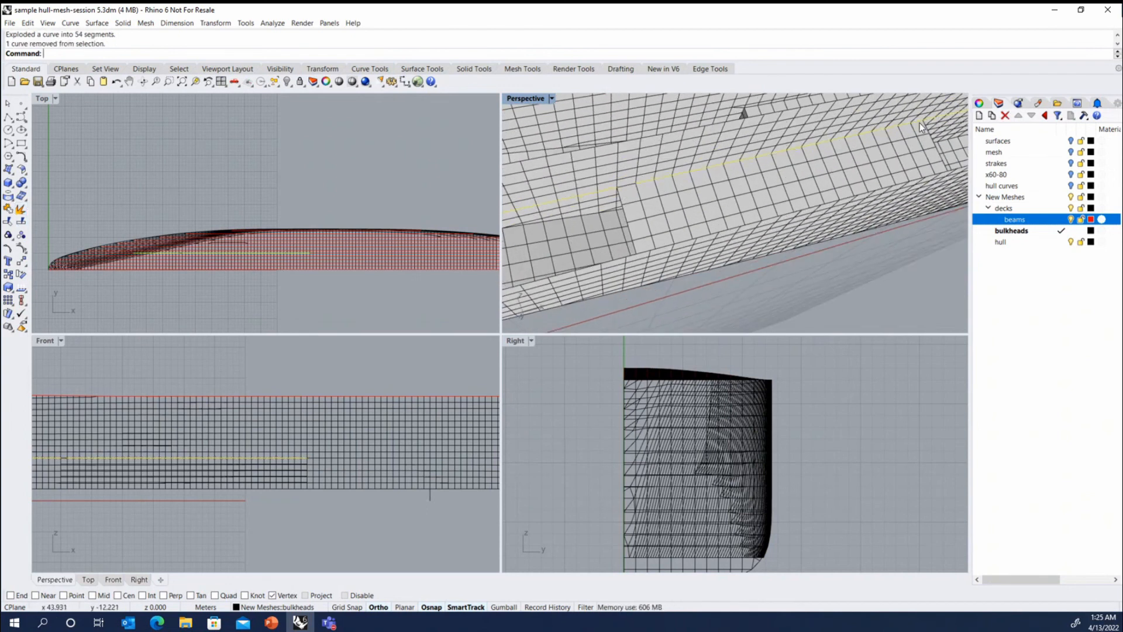
{"action": "key", "text": "ctrl+j"}
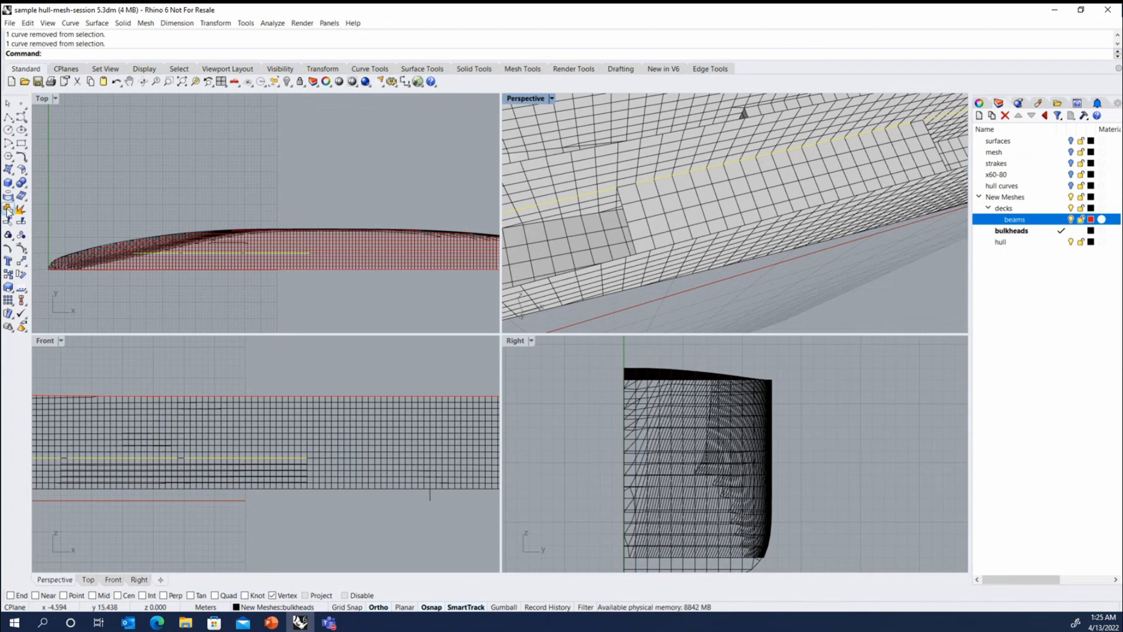
Step: Delete the rejoined curve portion along the longitudinal bulkhead together with the two single segments at its ends
{"action": "left_click", "coordinate": [619, 188], "text": "ctrl"}
{"action": "left_click", "coordinate": [918, 136], "text": "ctrl"}
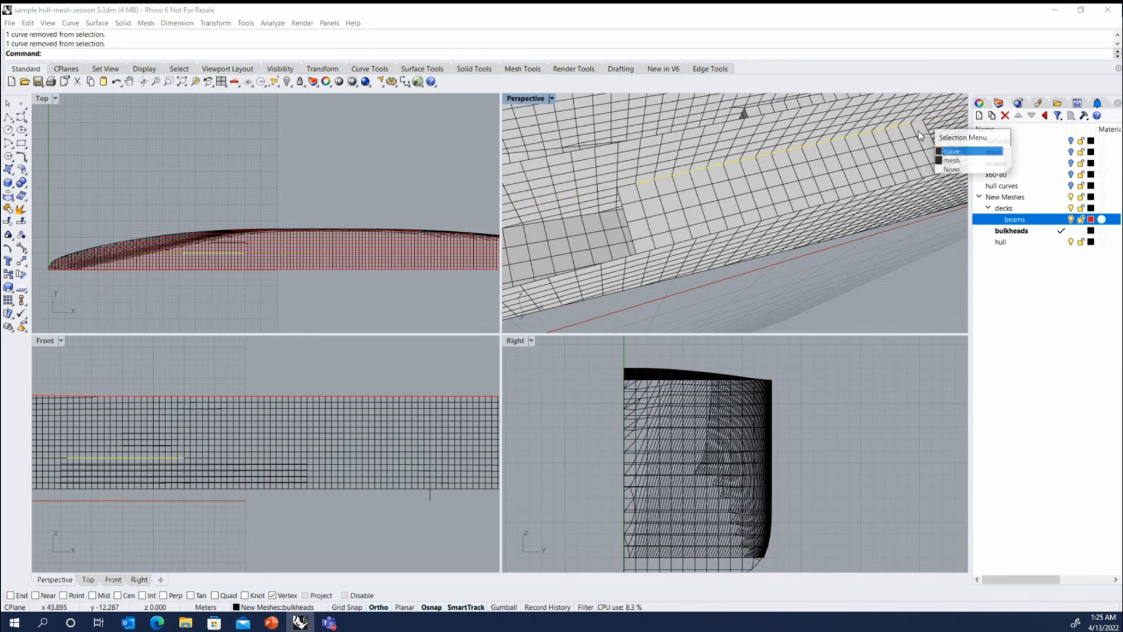
{"action": "left_click", "coordinate": [952, 150]}
{"action": "left_click", "coordinate": [637, 193], "text": "shift"}
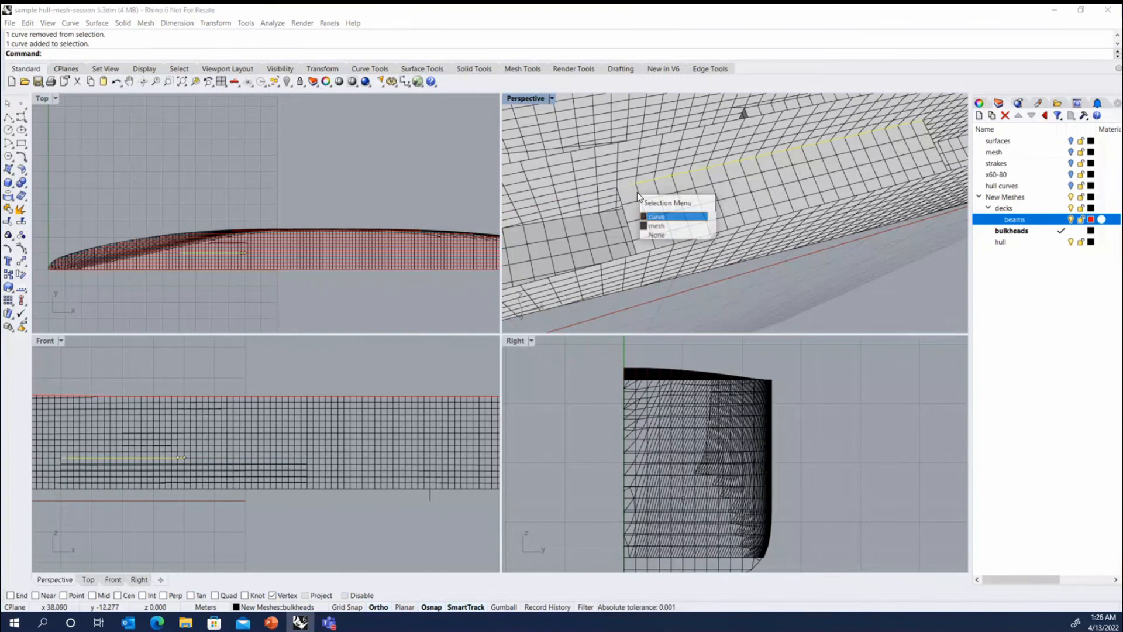
{"action": "key", "text": "Delete"}
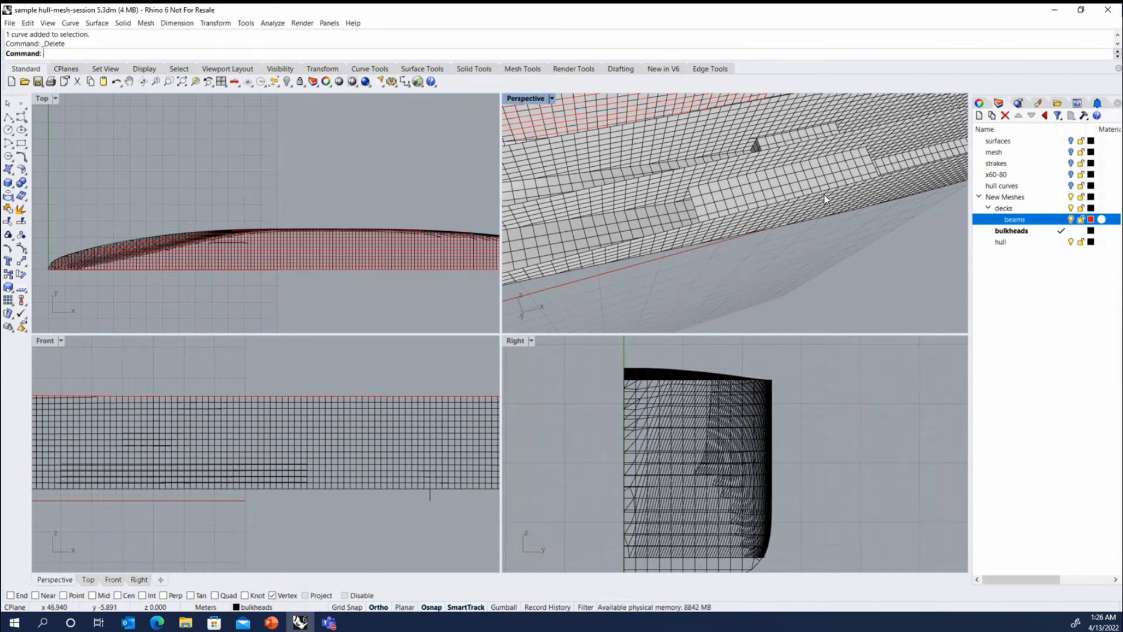
{"action": "scroll", "coordinate": [824, 195], "scroll_direction": "down", "scroll_amount": 5}
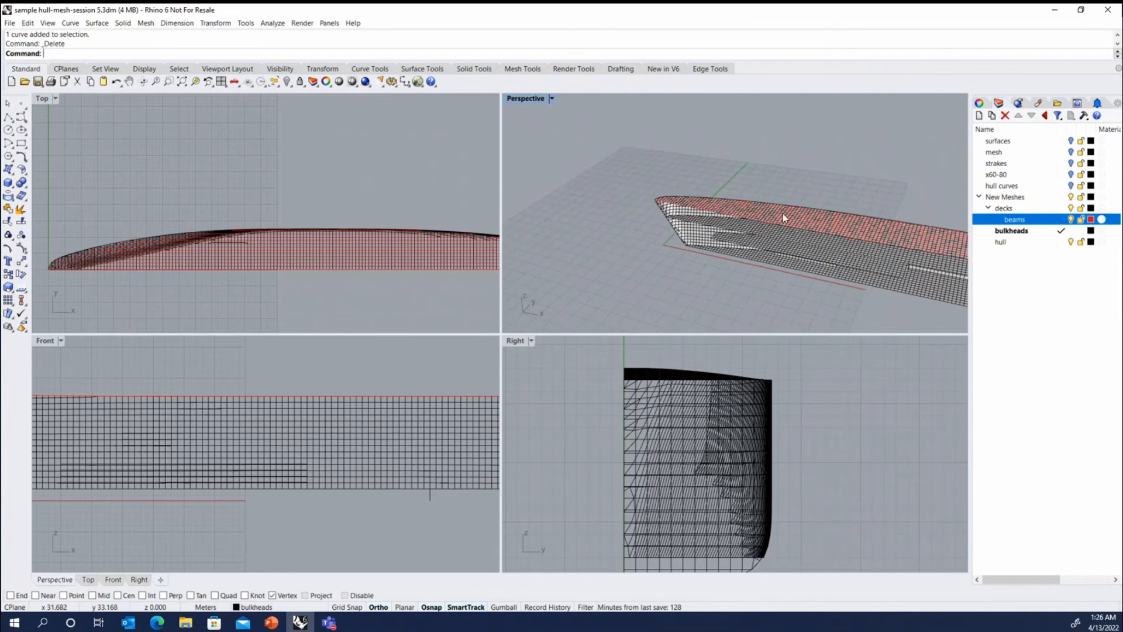
{"action": "scroll", "coordinate": [783, 213], "scroll_direction": "up", "scroll_amount": 5}
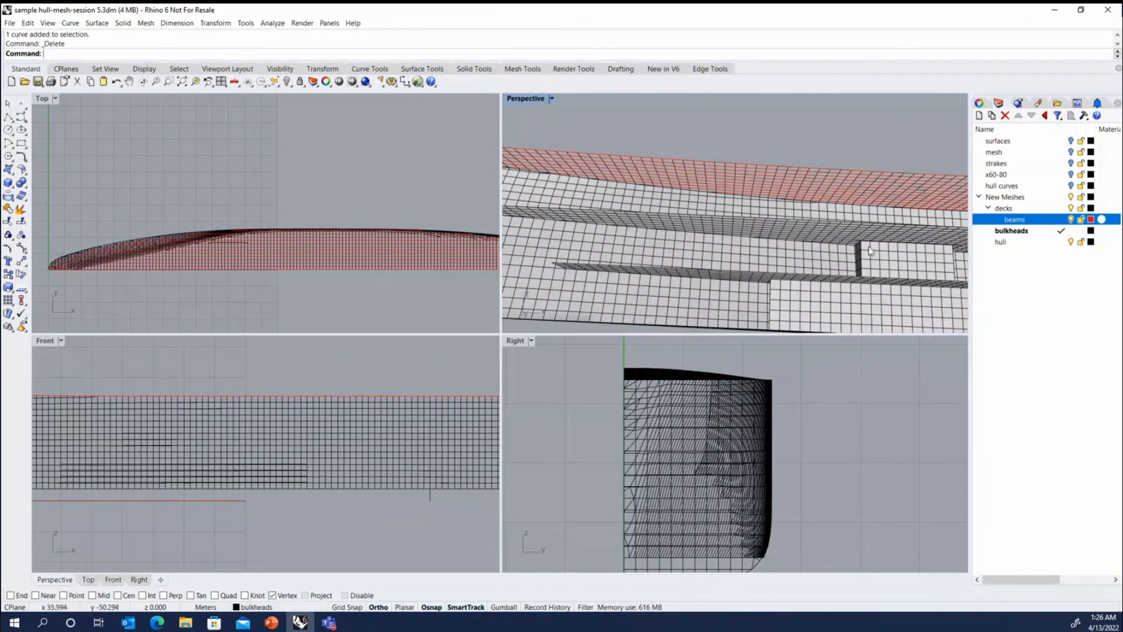